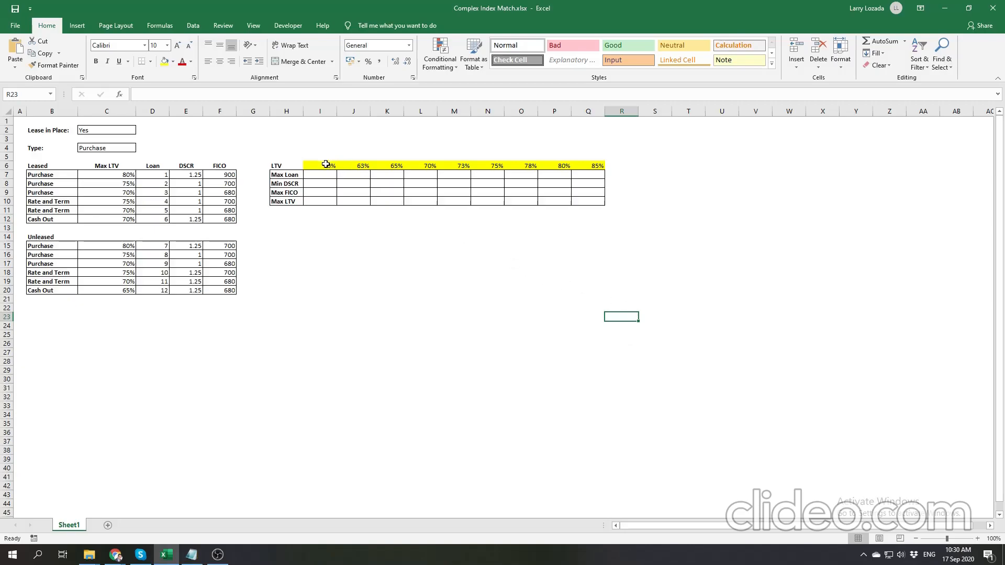
- Review the LTV inputs in I6:Q6, the empty Max LTV row I10:Q10, and the loan tables' Max LTV values in C7:C20
click(326, 166)
drag(341, 168, 592, 165)
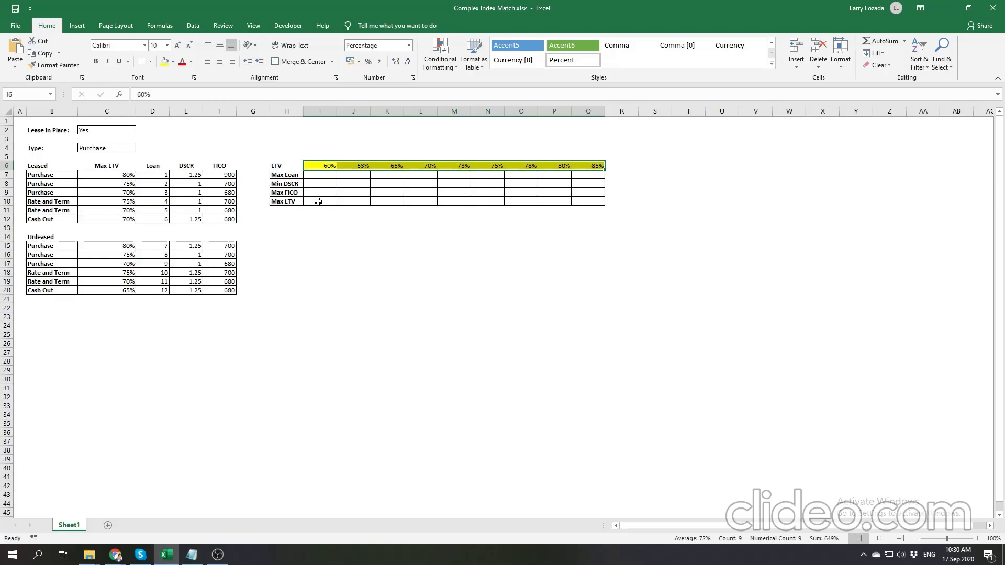
drag(318, 201, 585, 202)
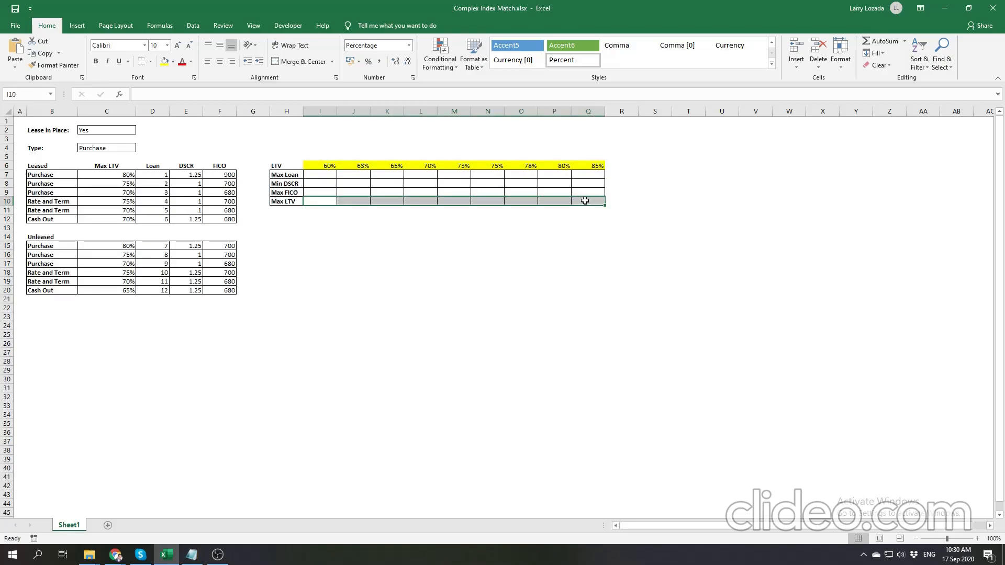
click(318, 206)
drag(119, 175, 121, 287)
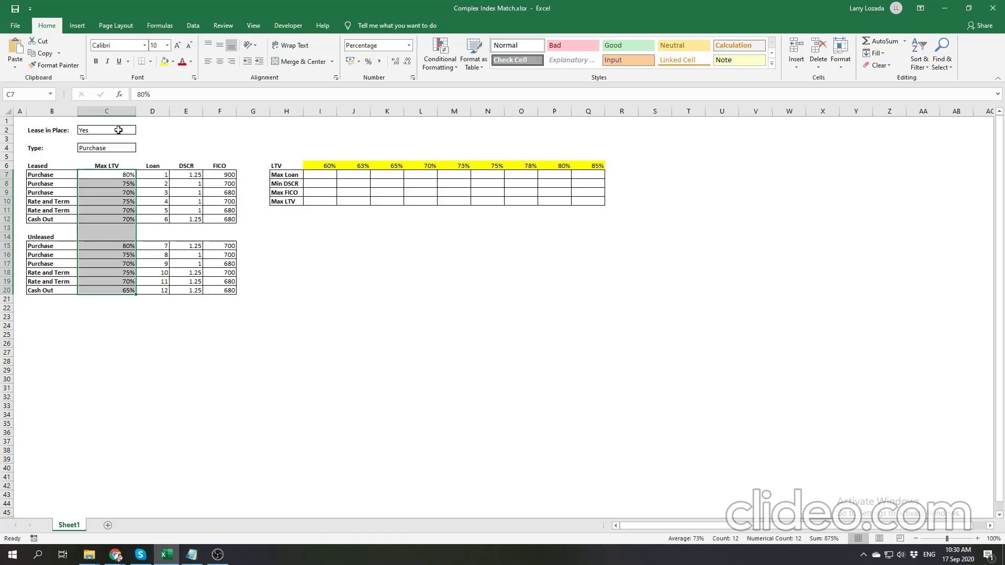
- Check the available options for Lease in Place in C2 and Type in C4, keeping Yes and Purchase
click(118, 130)
click(141, 131)
click(140, 138)
click(124, 147)
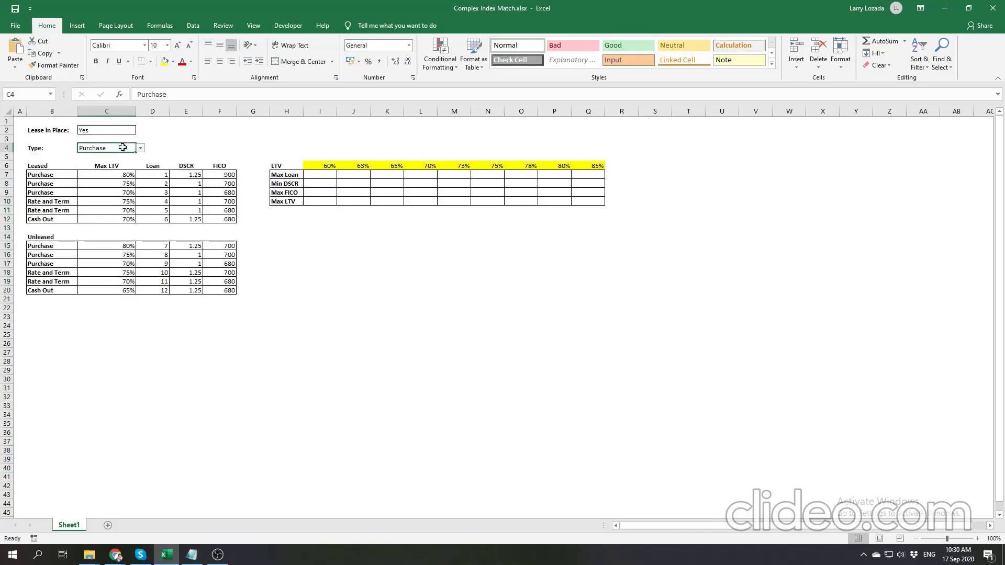
click(140, 149)
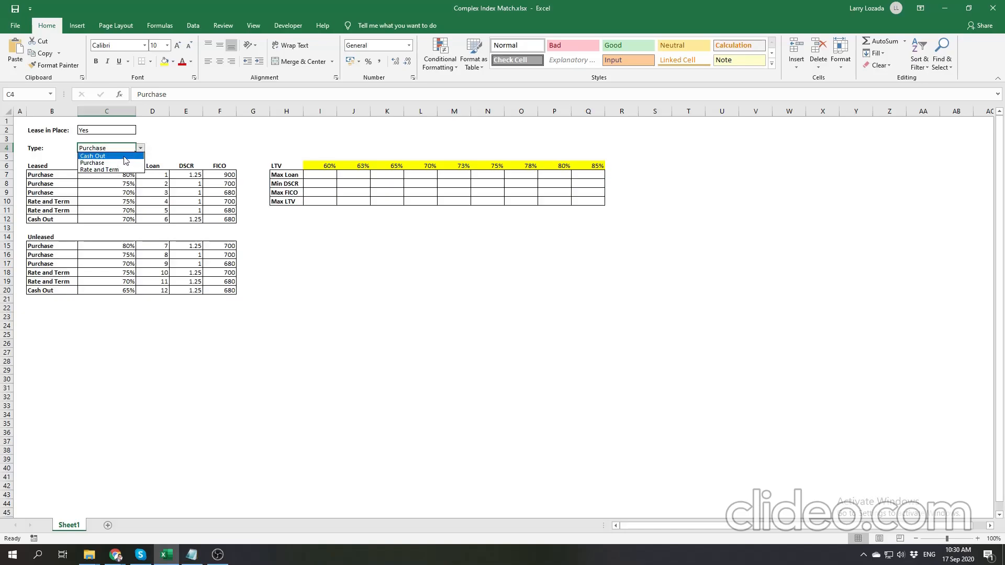
click(157, 148)
click(155, 149)
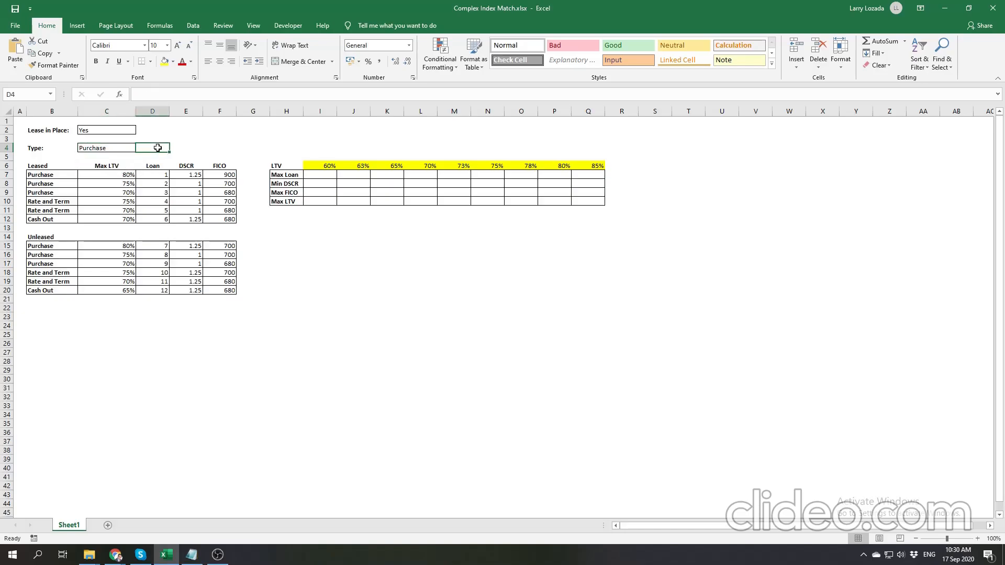
- Compare the leased and unleased Max LTV ranges while toggling Lease in Place in C2, and restore it to Yes
click(127, 130)
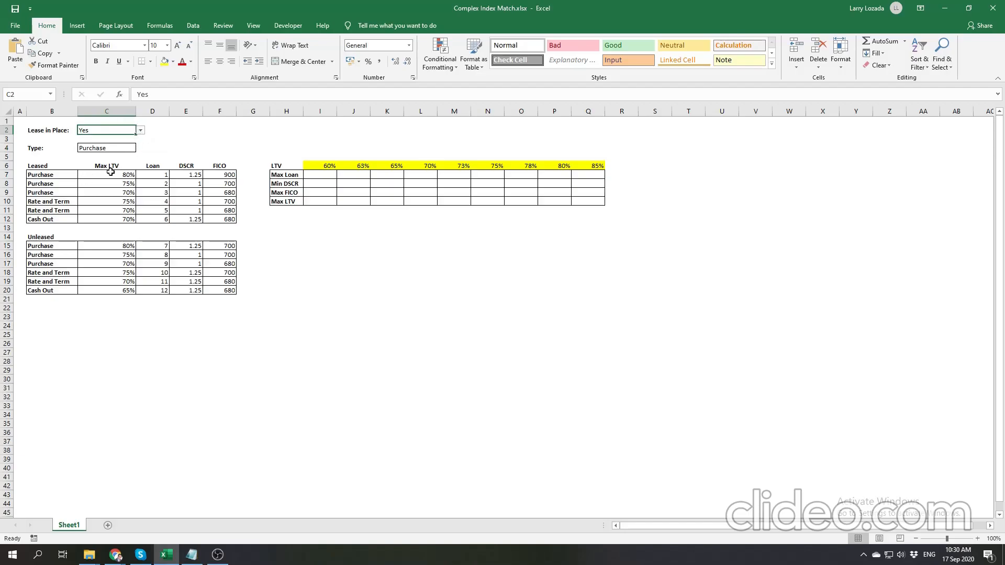
drag(111, 172, 109, 215)
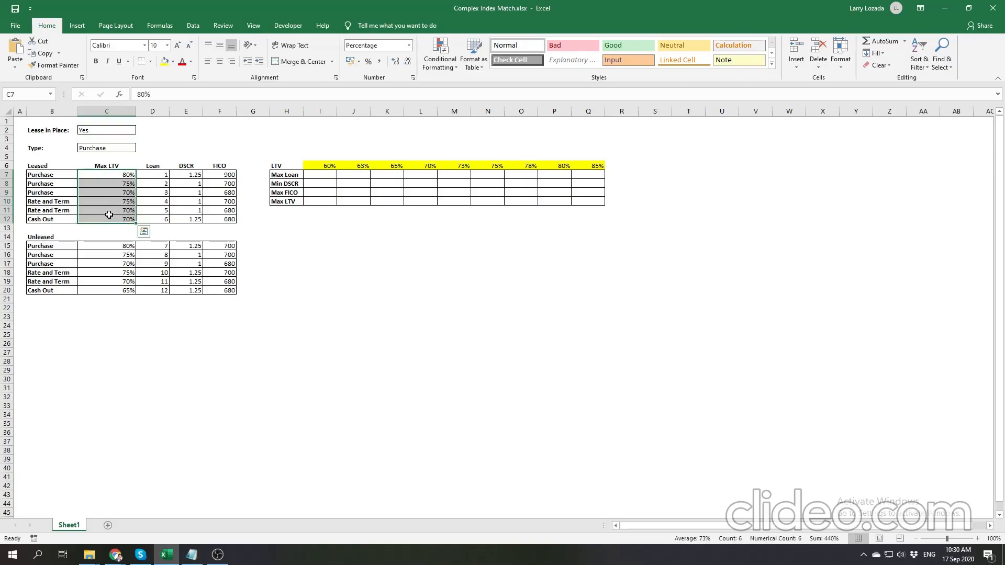
click(127, 131)
click(140, 130)
click(128, 146)
drag(125, 243, 126, 291)
click(125, 131)
click(141, 130)
click(126, 138)
- Review the leased Purchase Max LTVs in C7:C9, set Type to Rate and Term, and review its Max LTVs in C10:C11
click(132, 149)
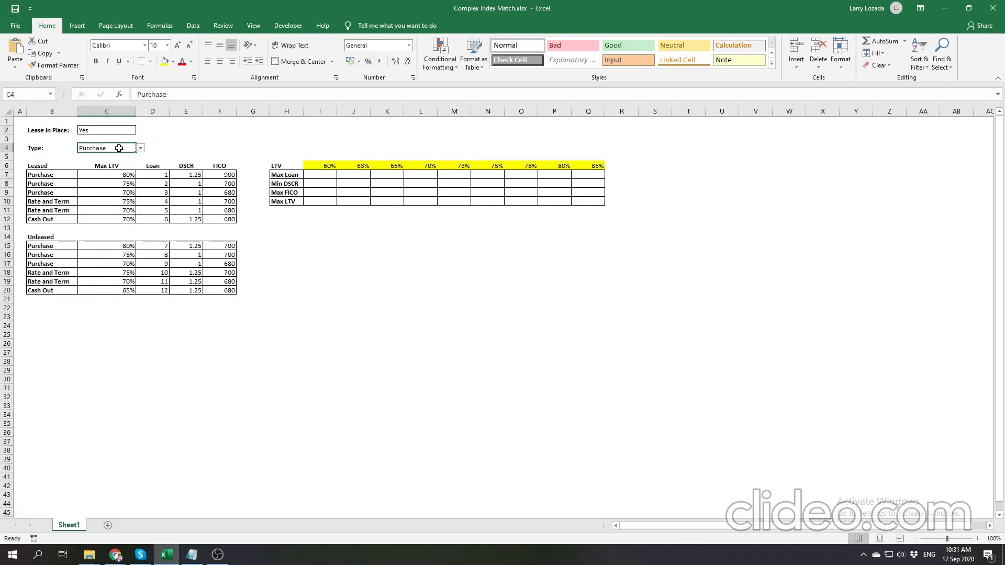
click(124, 175)
drag(125, 175, 123, 193)
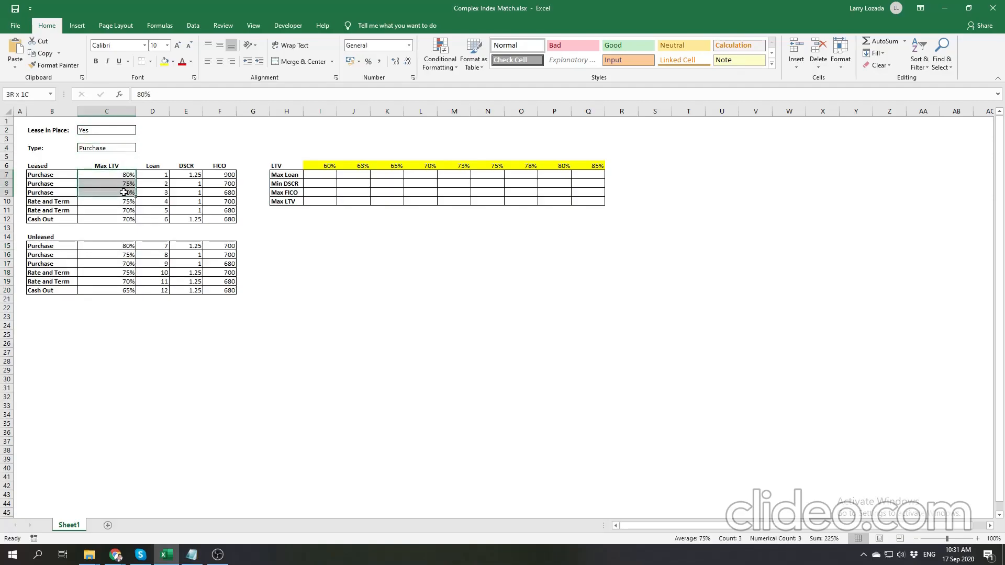
click(121, 149)
click(141, 149)
click(100, 169)
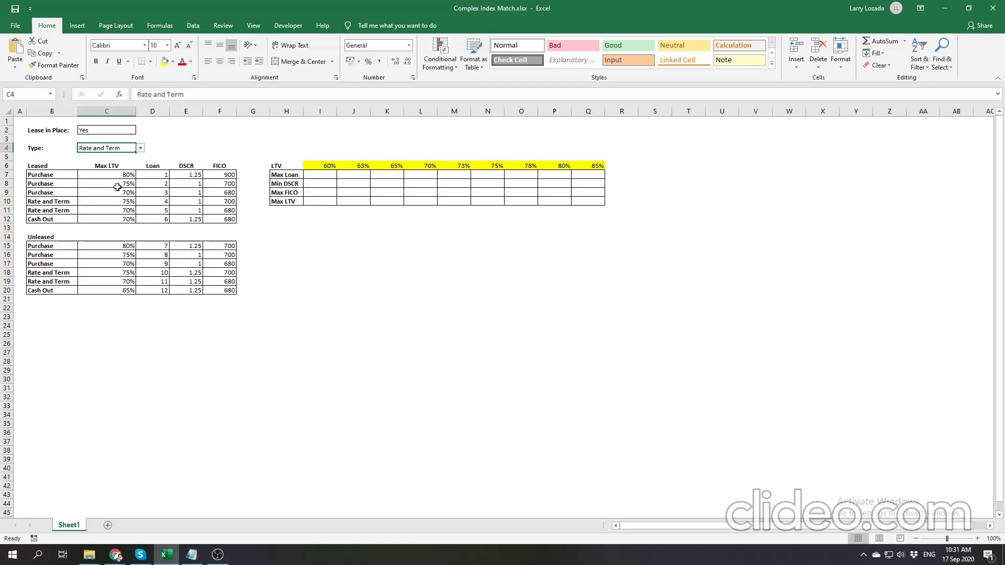
drag(124, 201, 124, 209)
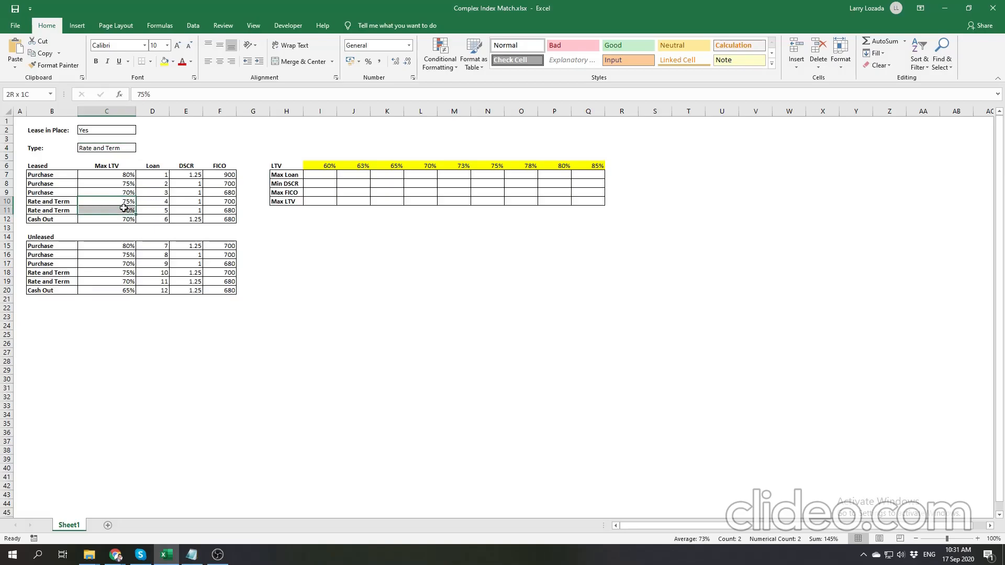
- Set Type to Cash Out and look at the leased Cash Out Max LTV in C12
click(119, 148)
click(140, 148)
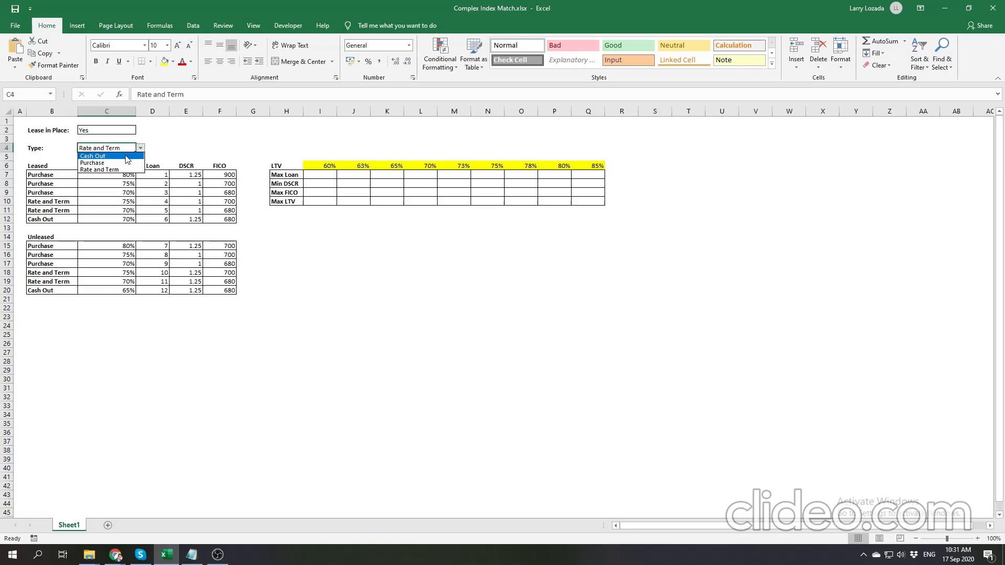
click(127, 156)
click(126, 220)
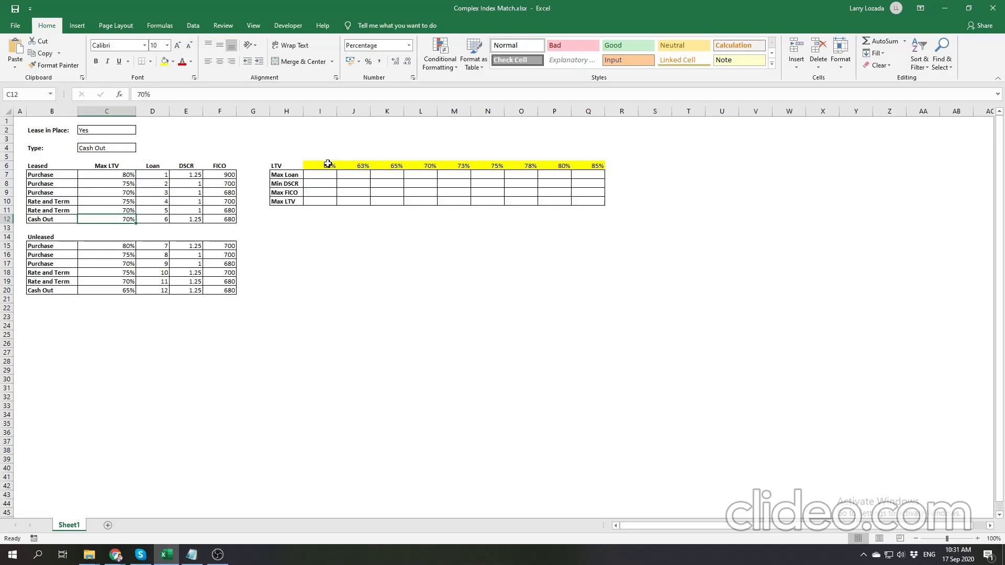
- Set Type in C4 to Purchase so the 60% LTV can be checked against the leased Purchase rows
click(325, 164)
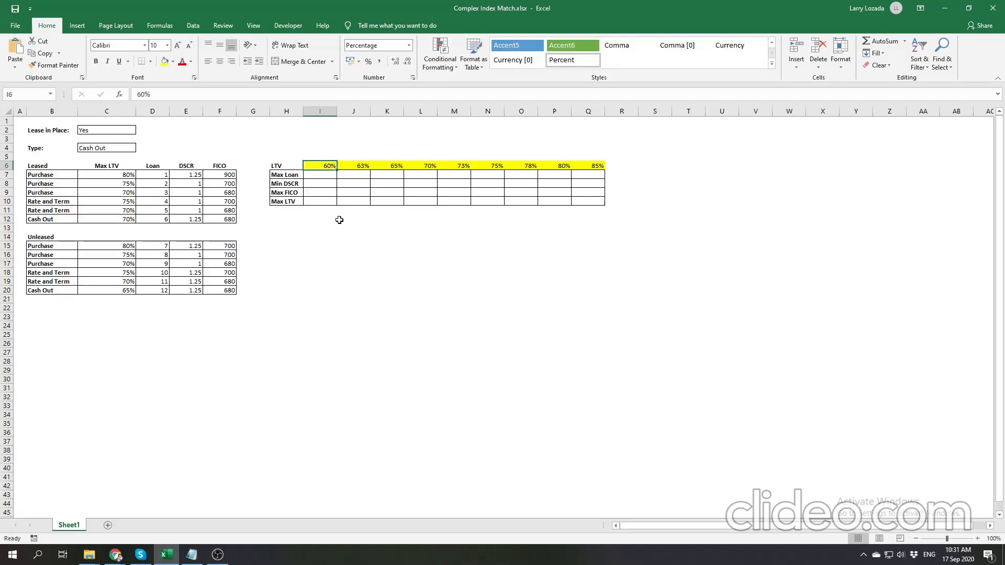
click(324, 202)
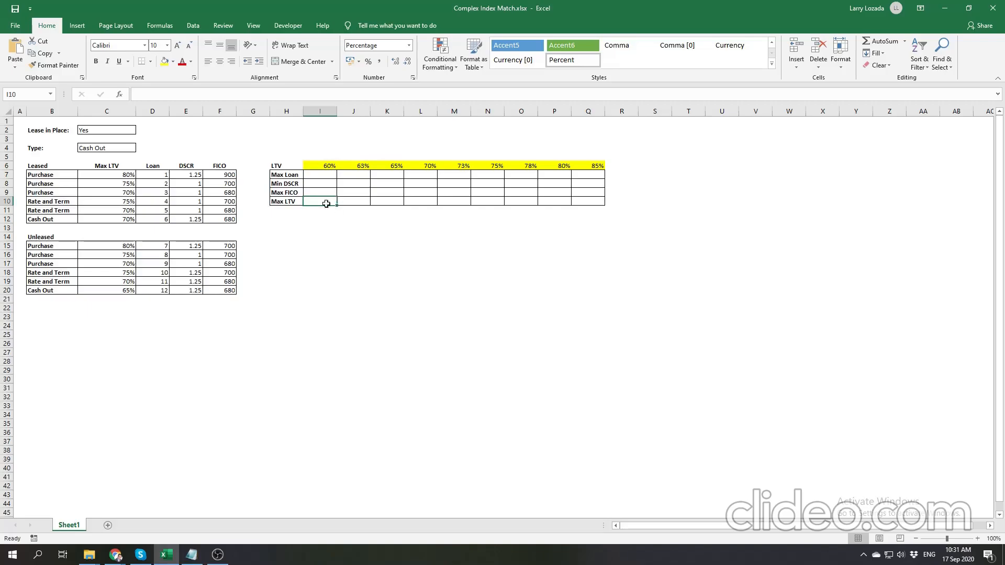
drag(125, 172, 124, 191)
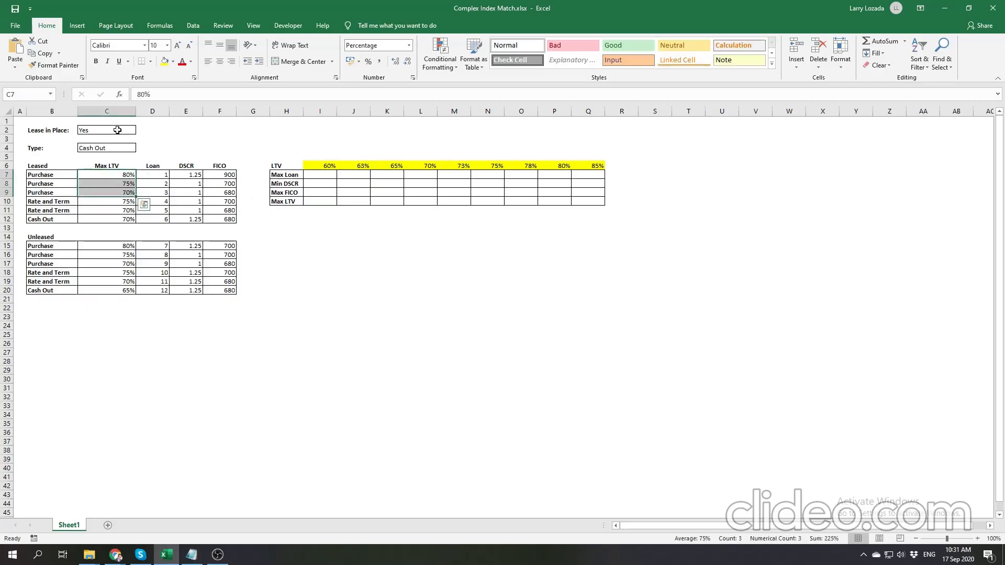
click(122, 150)
click(141, 148)
click(105, 157)
- Enter 70% in I10 as the Max LTV for the 60% LTV column, based on the leased Purchase tiers in C7:C9
click(119, 130)
click(121, 149)
drag(124, 175, 125, 192)
click(324, 201)
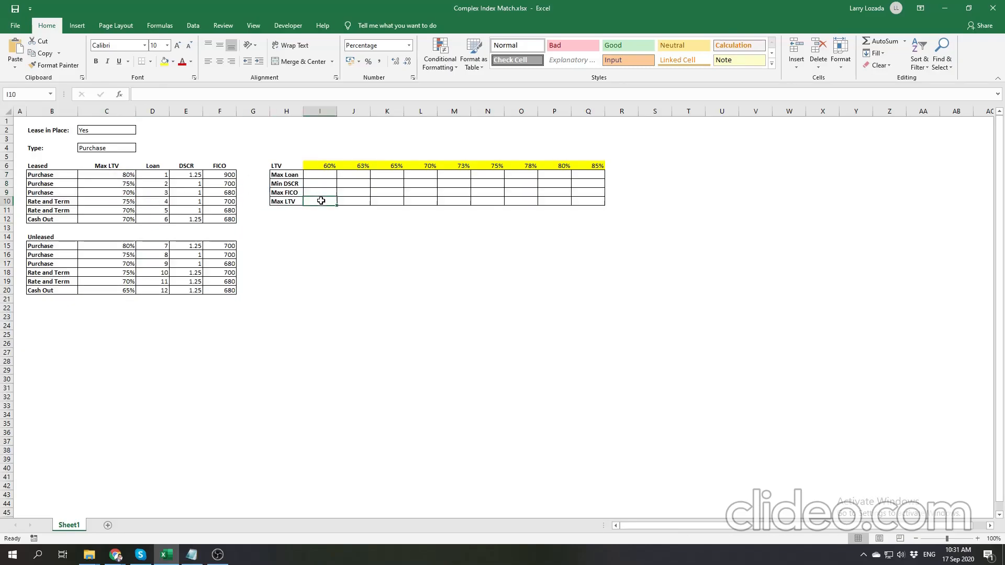
text(70)
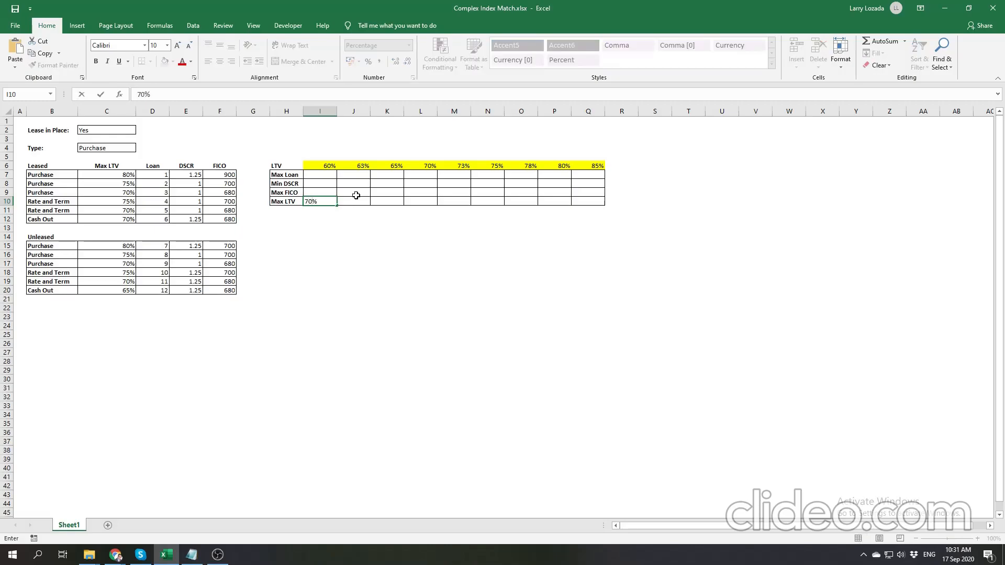
click(359, 202)
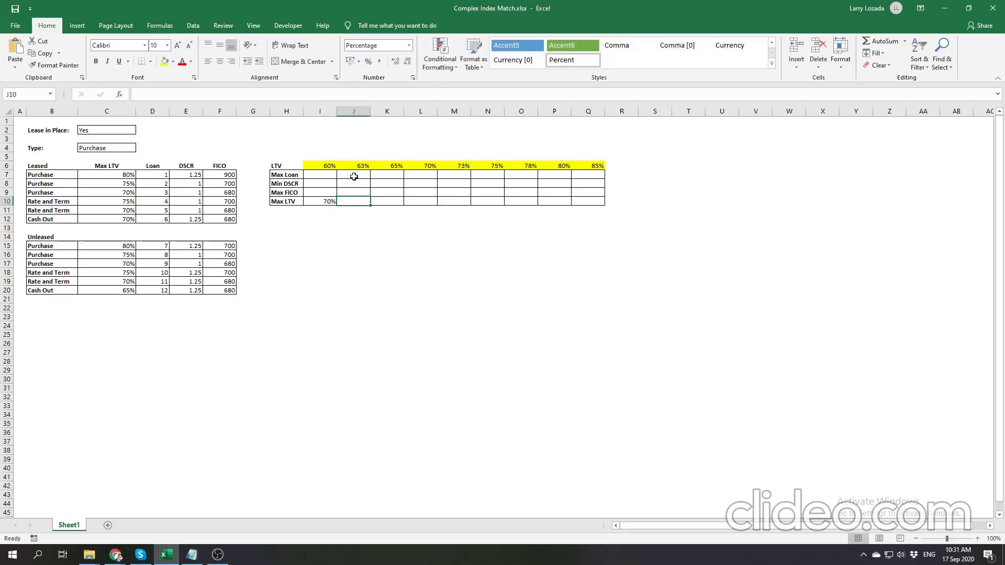
- Enter 70% in J10 and K10 as the Max LTV for the 63% and 65% LTV columns
click(358, 167)
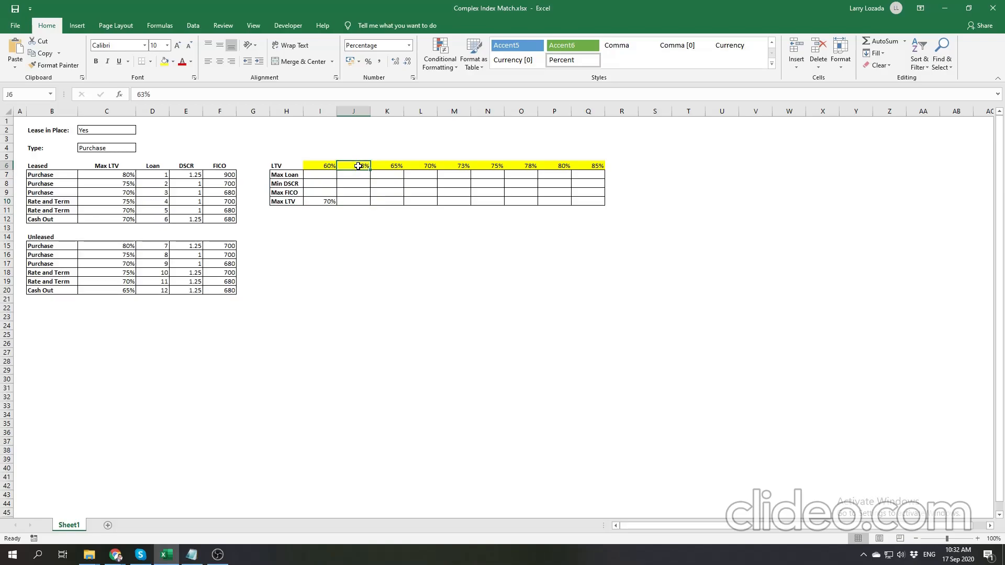
drag(108, 176, 111, 193)
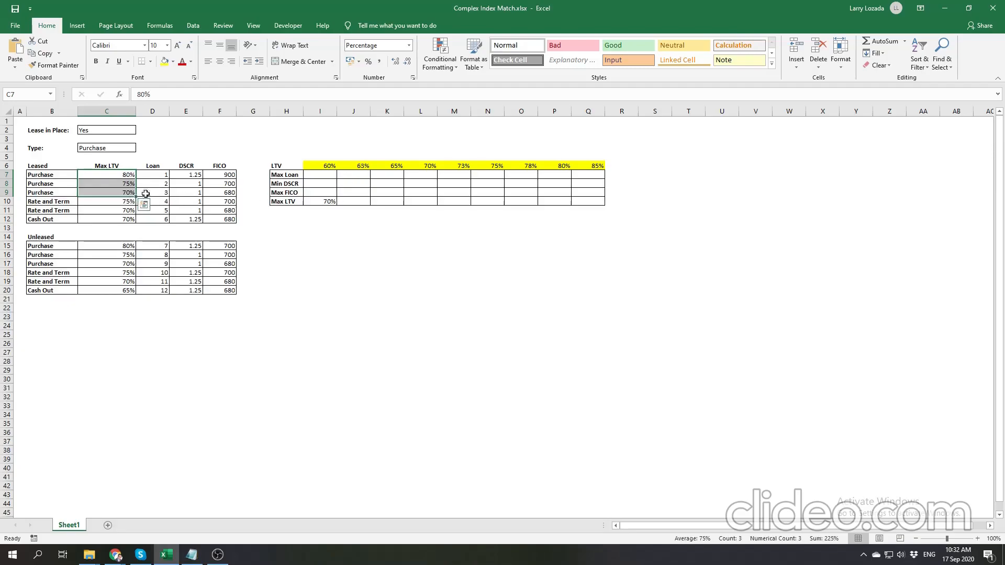
click(352, 201)
text(70%)
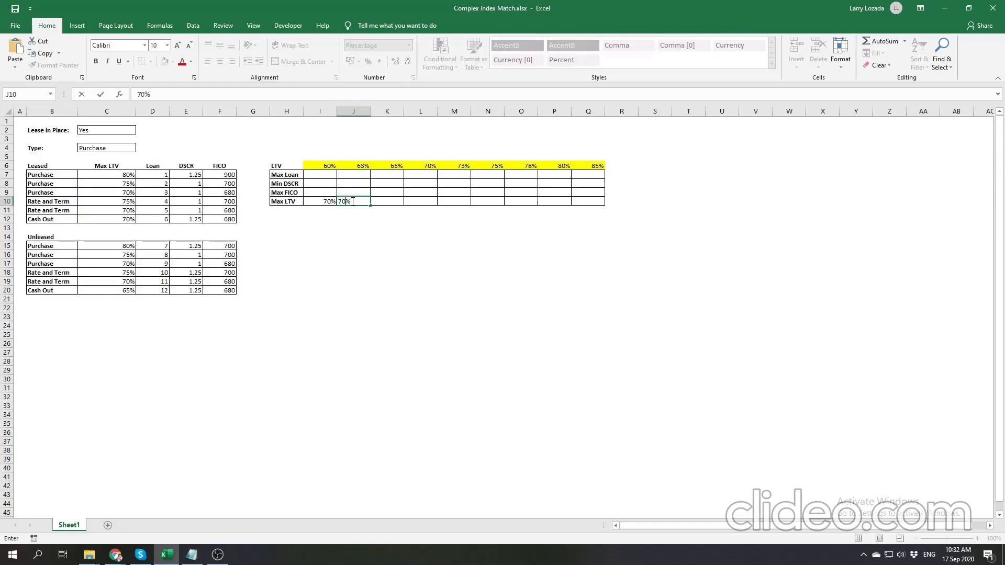
click(377, 201)
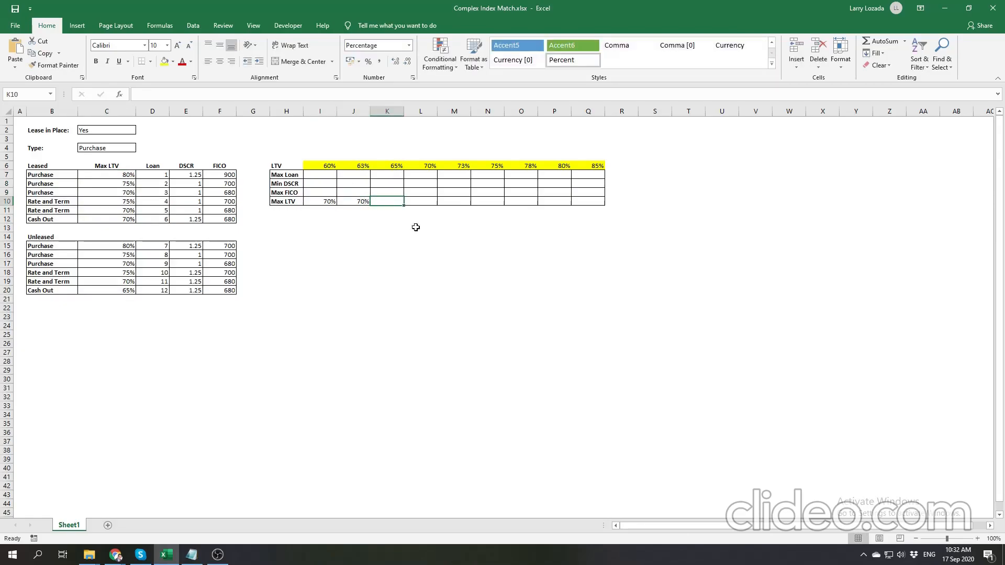
text(70%)
click(421, 201)
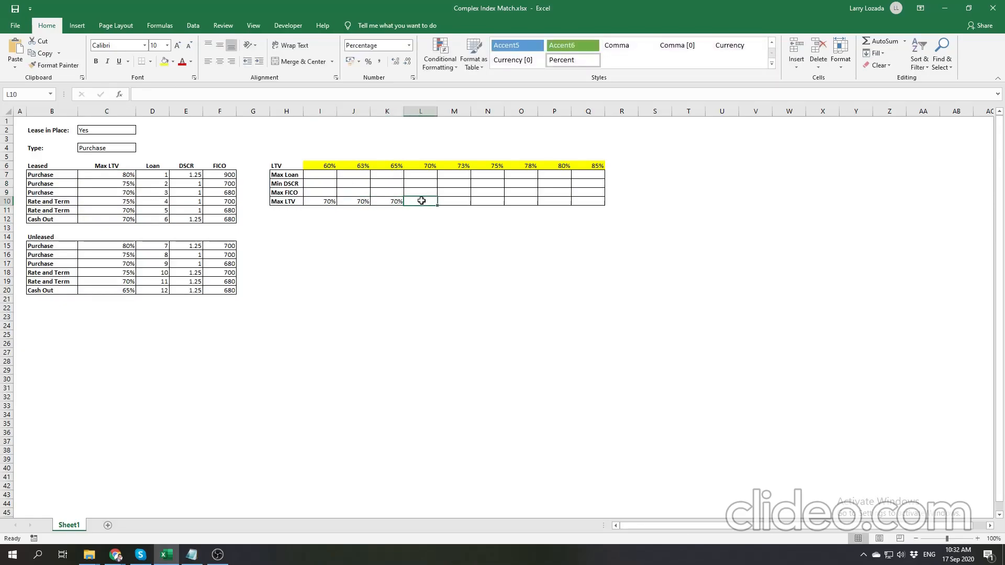
- Enter 70% in L10 as the Max LTV for the 70% LTV column after comparing it with C7:C9
click(424, 167)
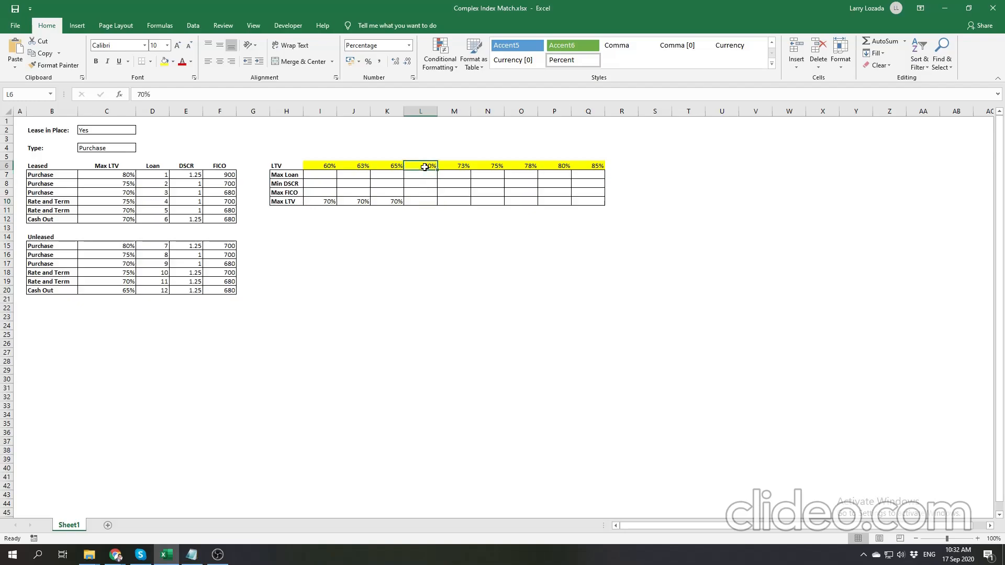
drag(121, 191, 124, 178)
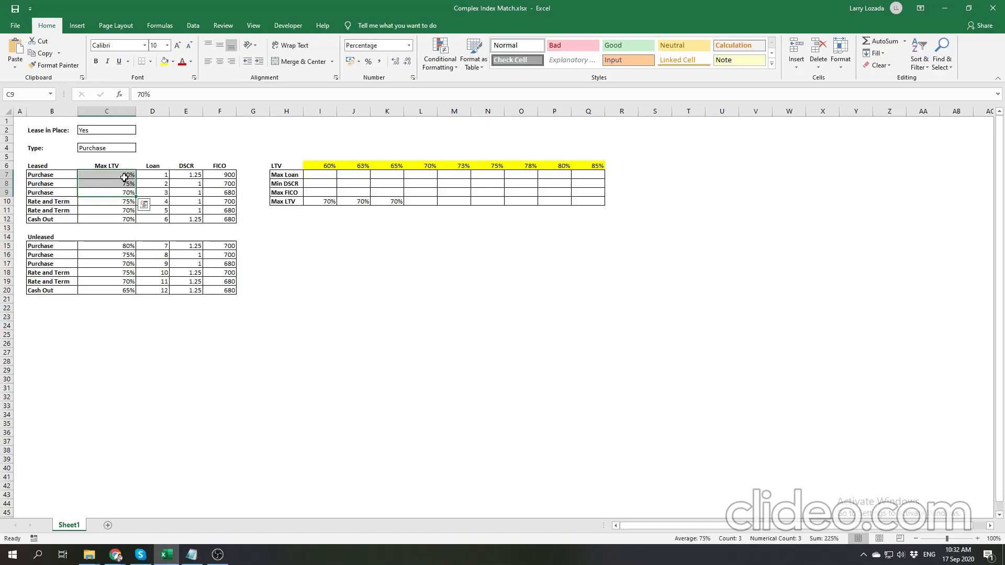
click(421, 202)
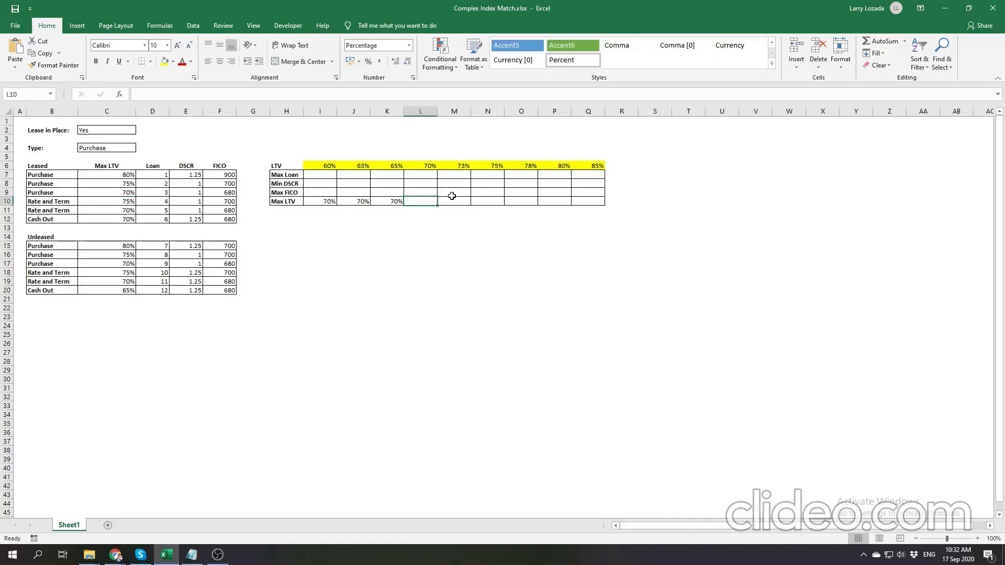
text(70%)
key(Tab)
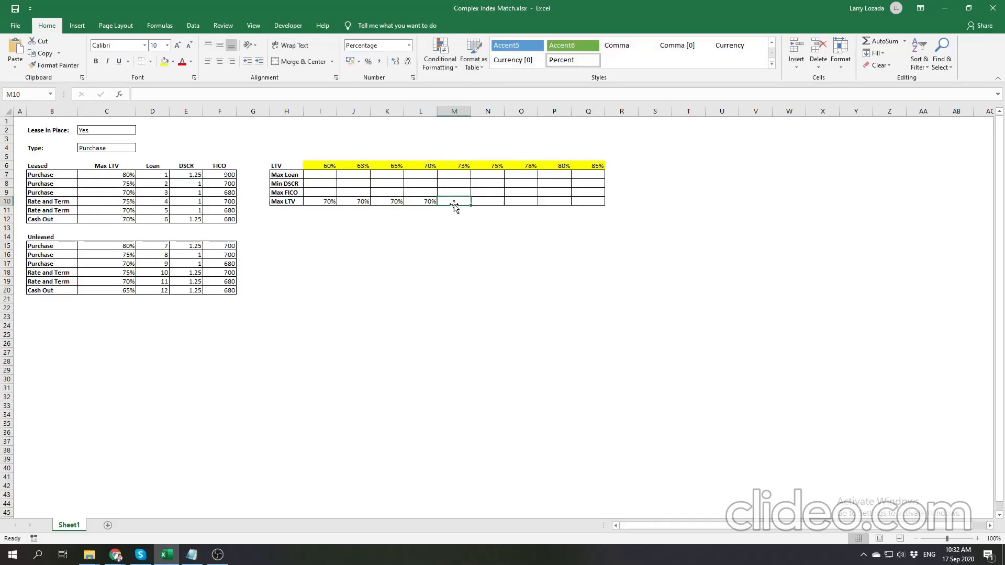
- Enter 75% in M10 as the Max LTV for the 73% LTV column, matching the Purchase tier in C8
click(463, 166)
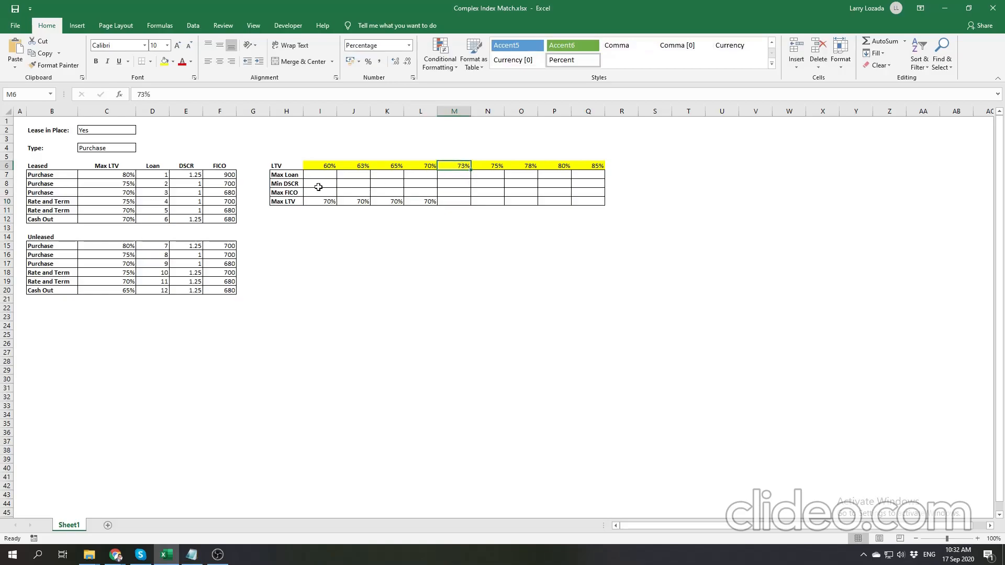
click(114, 184)
click(455, 202)
text(75)
click(490, 217)
click(458, 201)
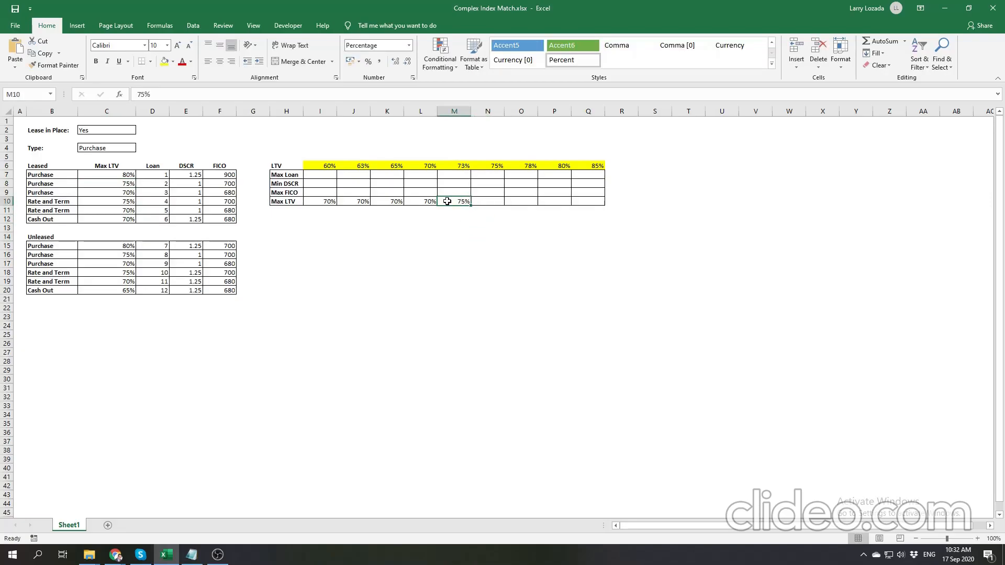
- Enter 75% in N10 as the Max LTV for the 75% LTV column after comparing it with C7:C9
drag(122, 174, 121, 193)
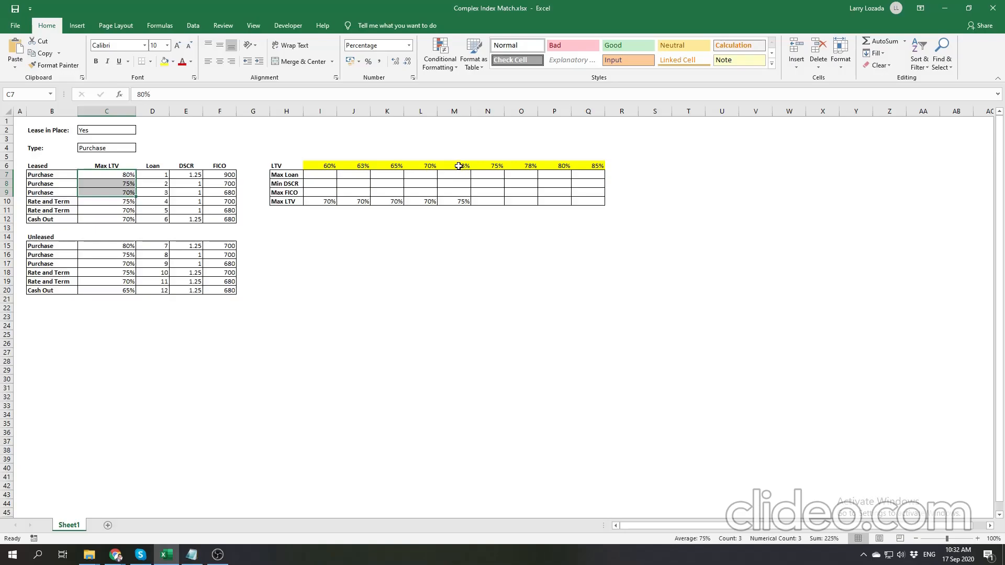
click(492, 201)
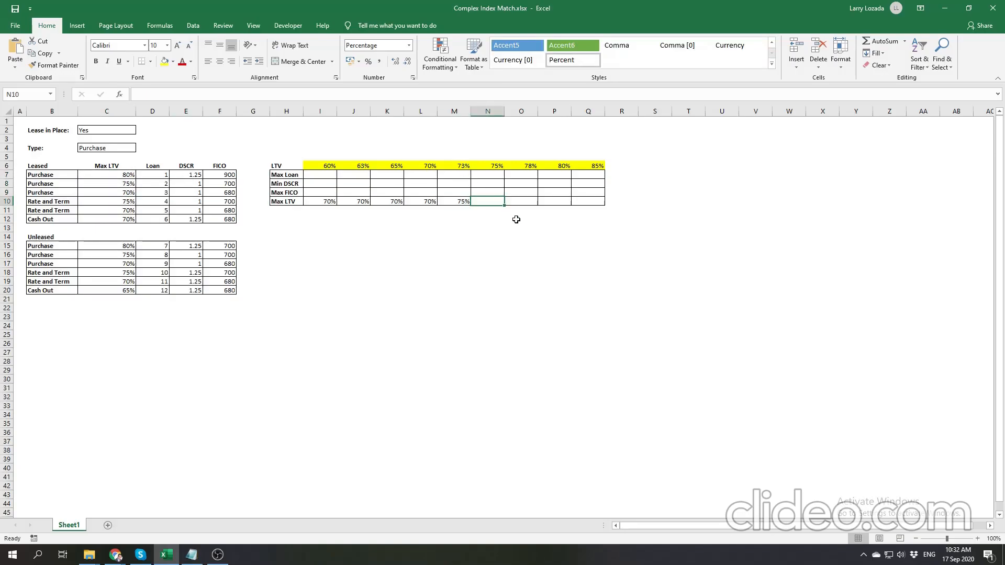
text(75)
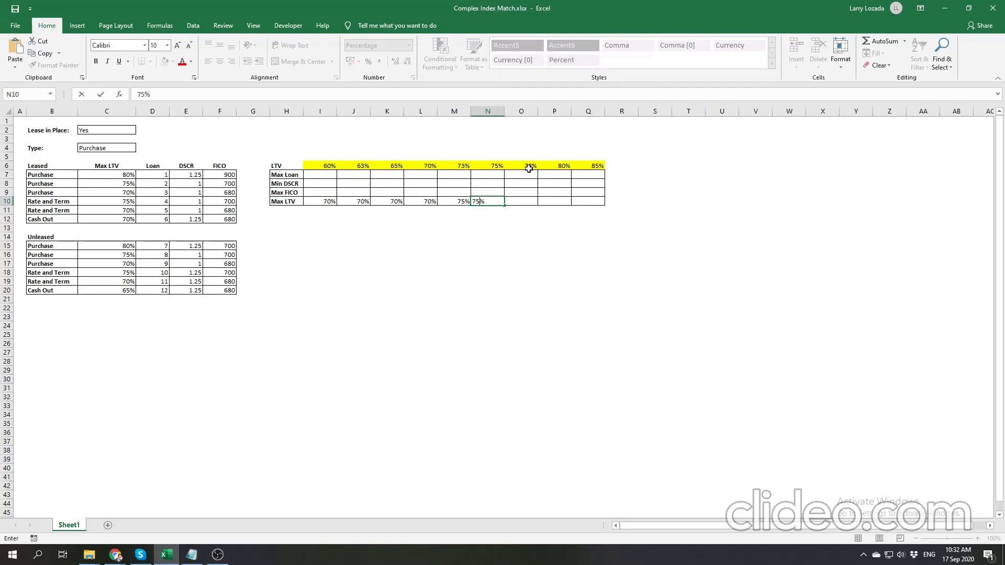
key(Return)
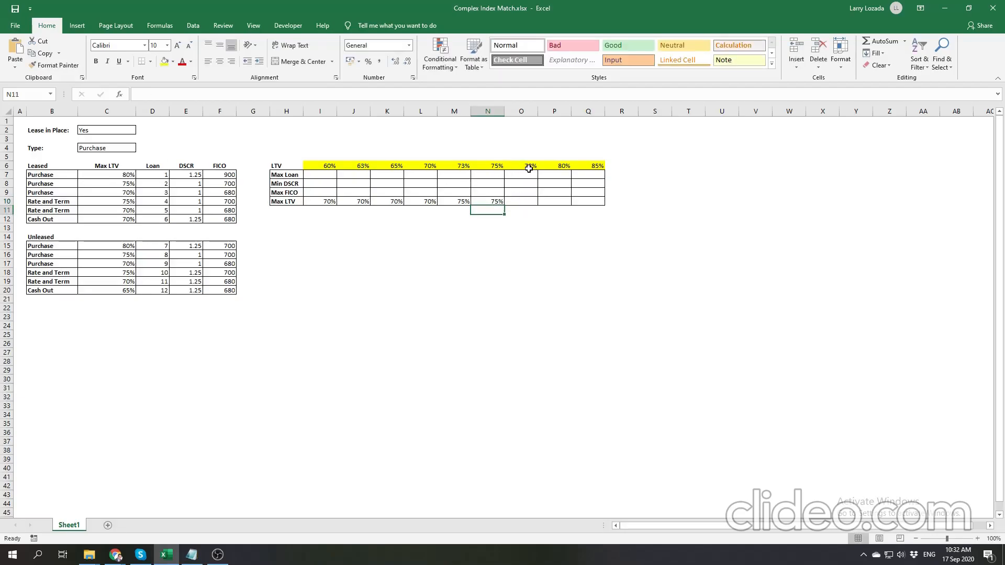
- Enter 80% in O10 and P10 as the Max LTV for the 78% and 80% LTV columns, comparing them with C7:C9
click(515, 200)
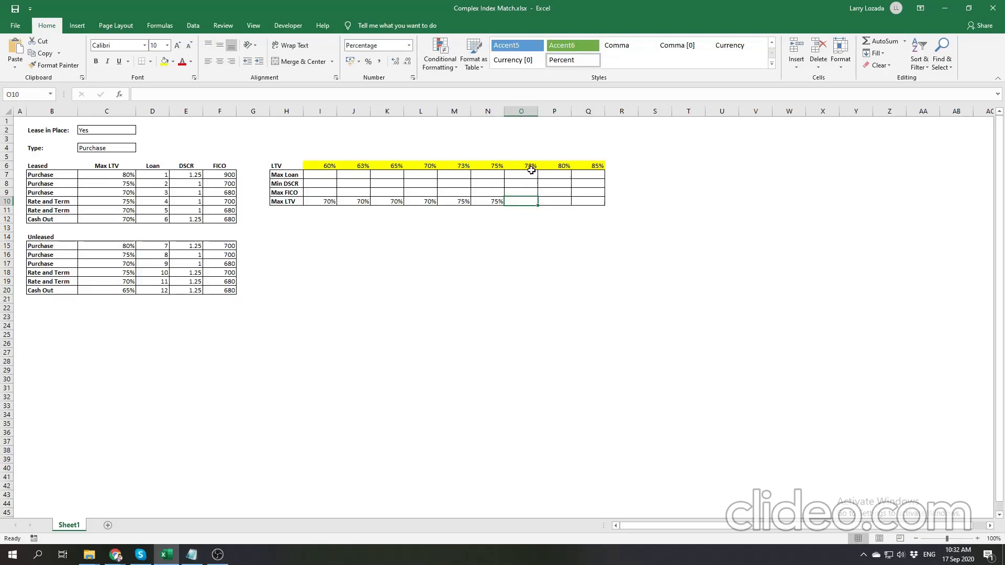
text(80%)
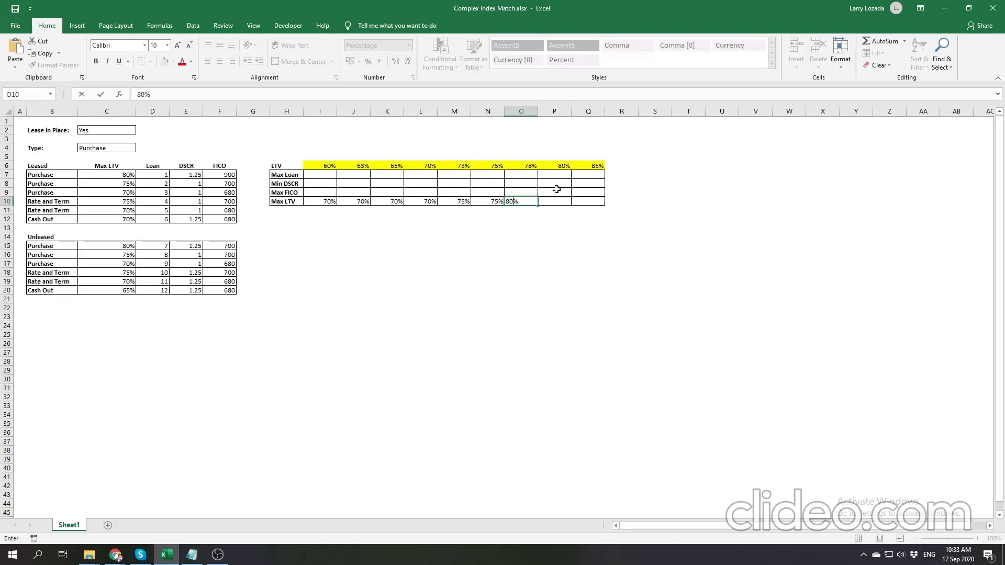
click(533, 246)
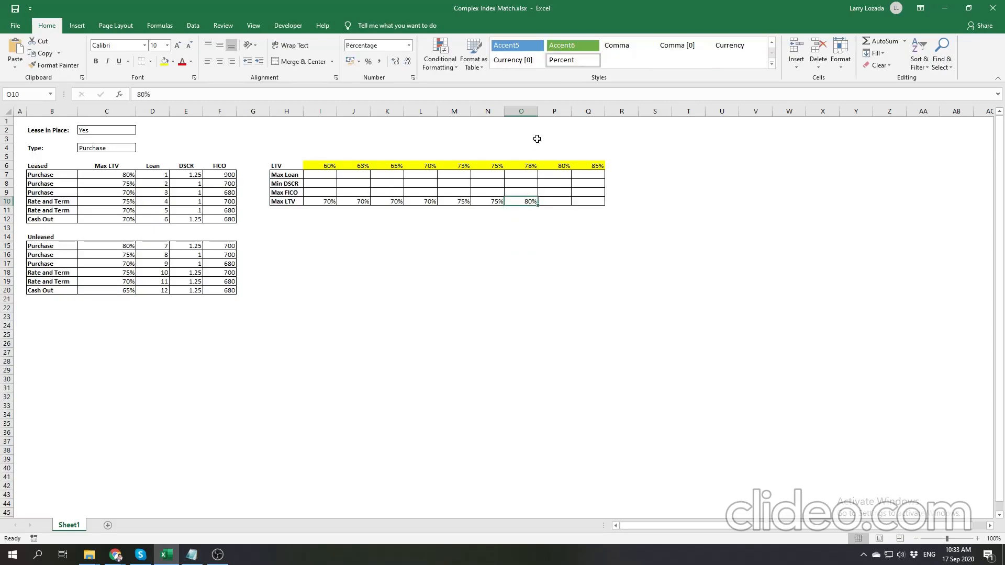
click(529, 201)
drag(113, 166, 126, 193)
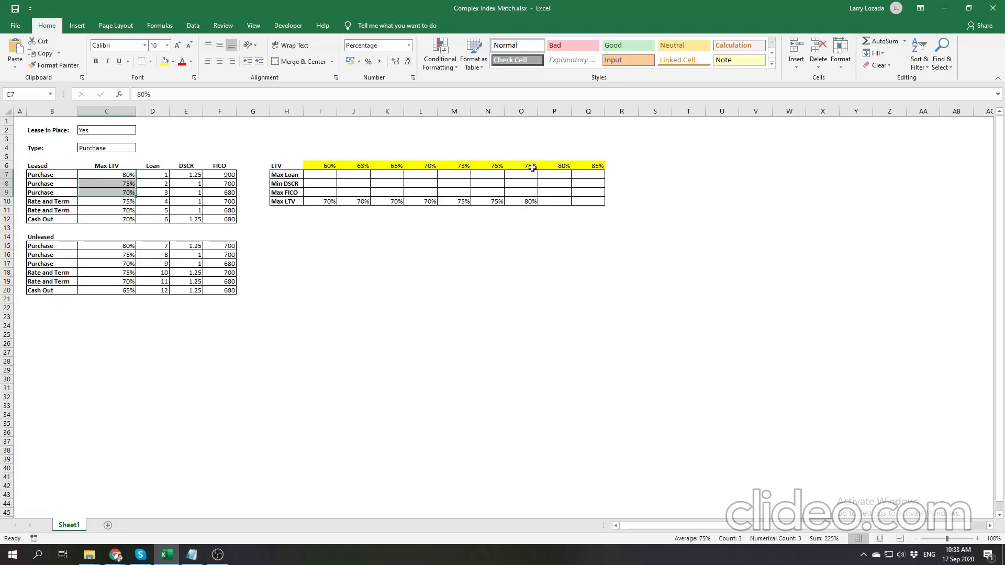
click(556, 201)
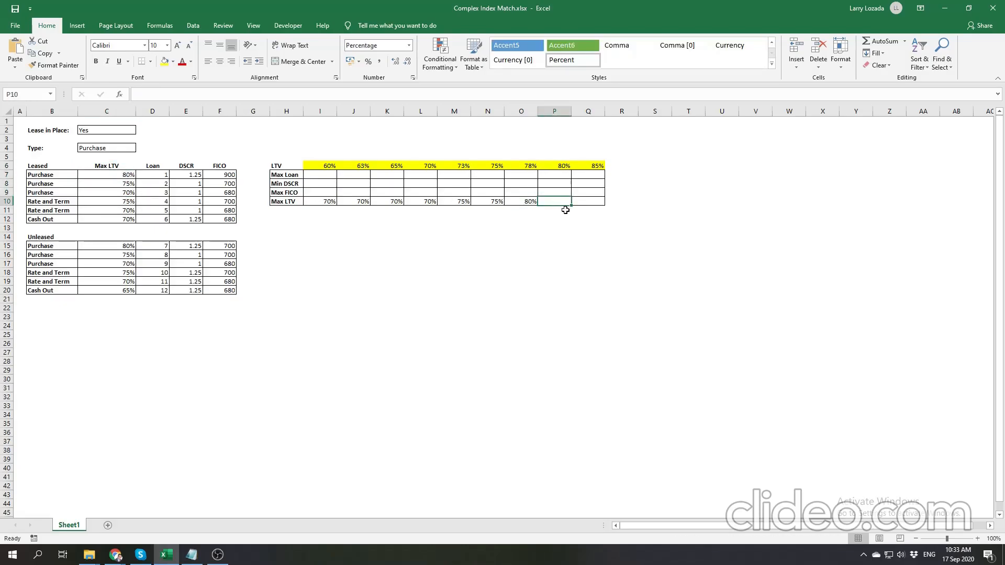
text(80)
click(586, 200)
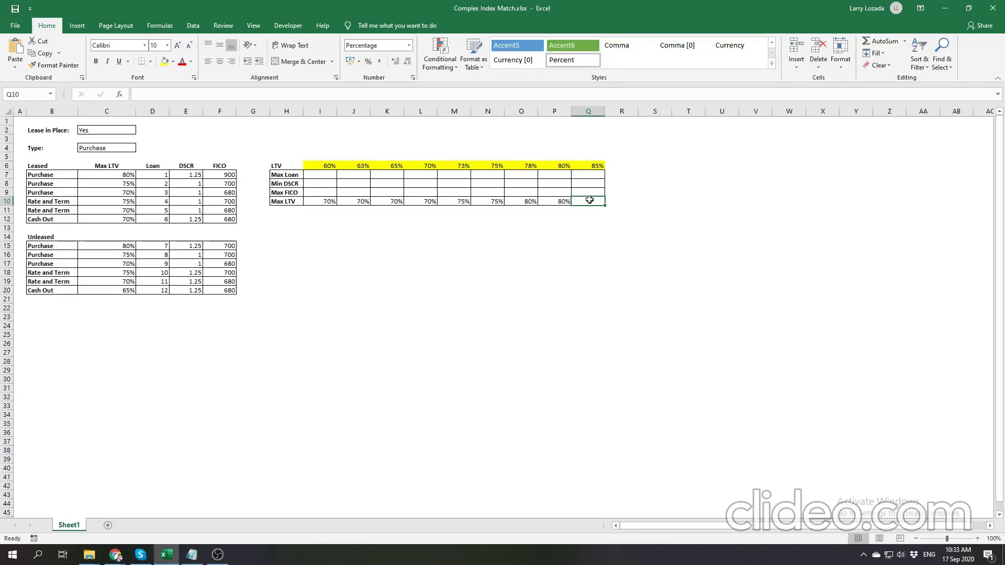
- Enter 80% in Q10 as the Max LTV for the 85% LTV column after comparing Q6 with C7:C9
click(597, 165)
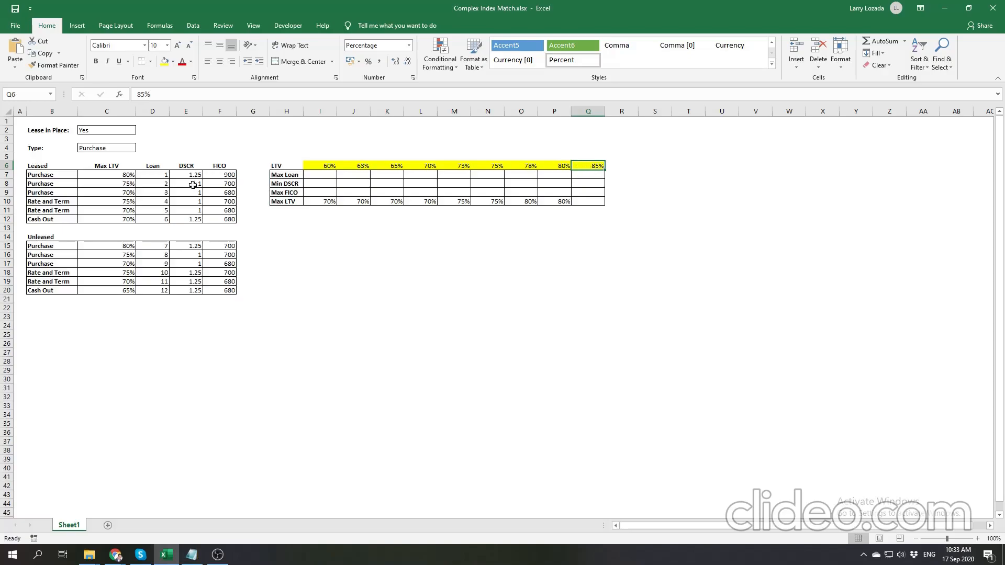
click(122, 175)
drag(120, 175, 116, 192)
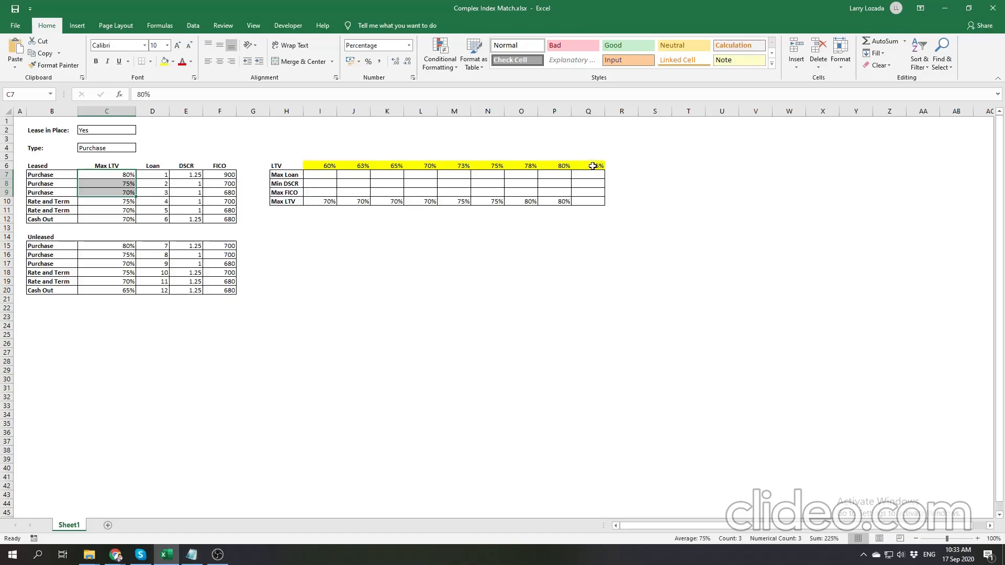
click(593, 166)
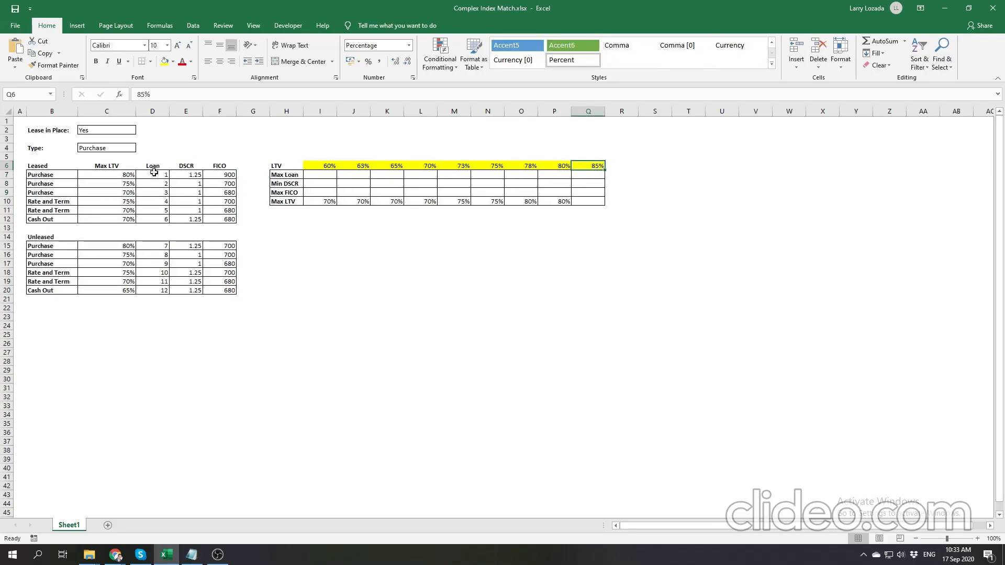
drag(120, 174, 116, 194)
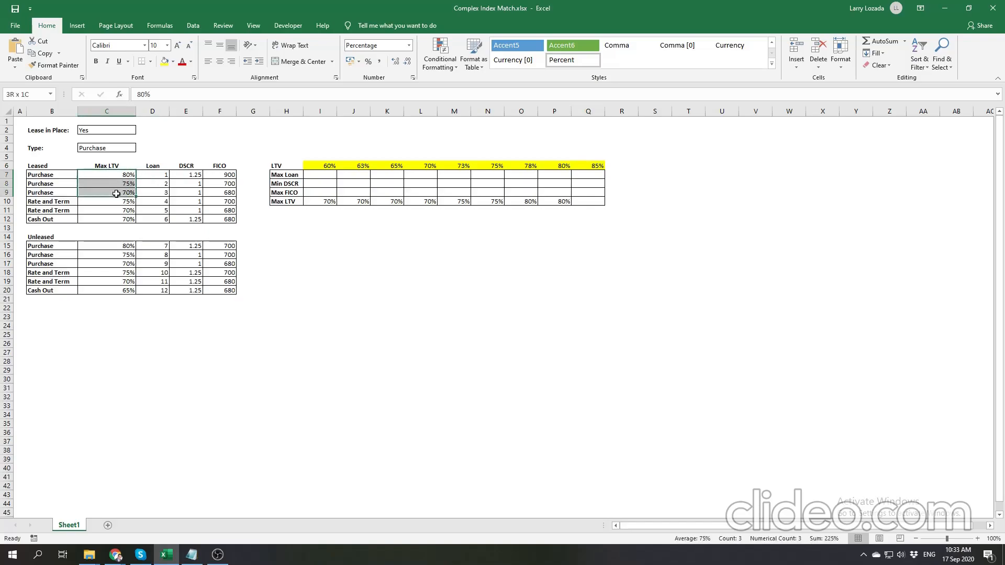
click(591, 202)
text(80)
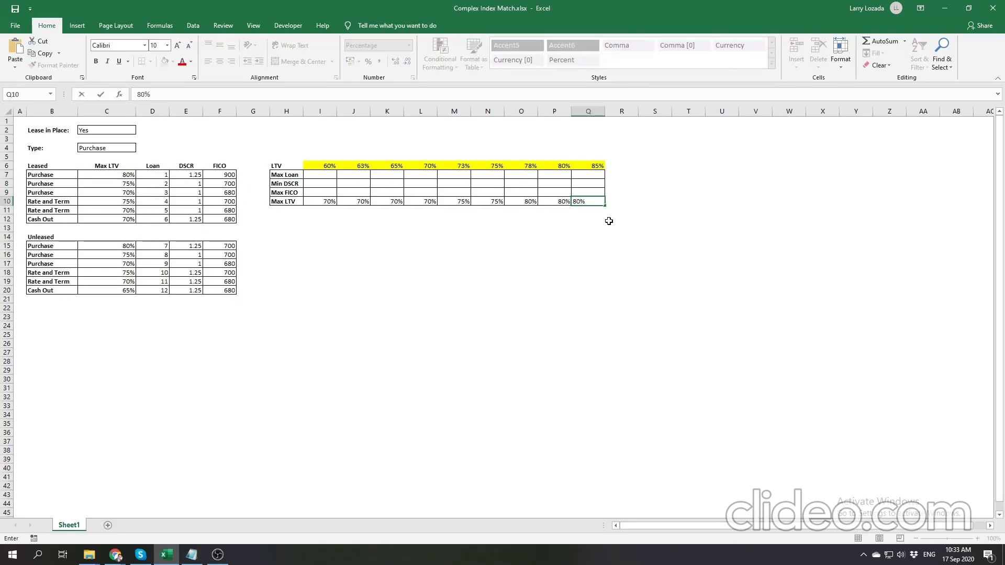
click(608, 223)
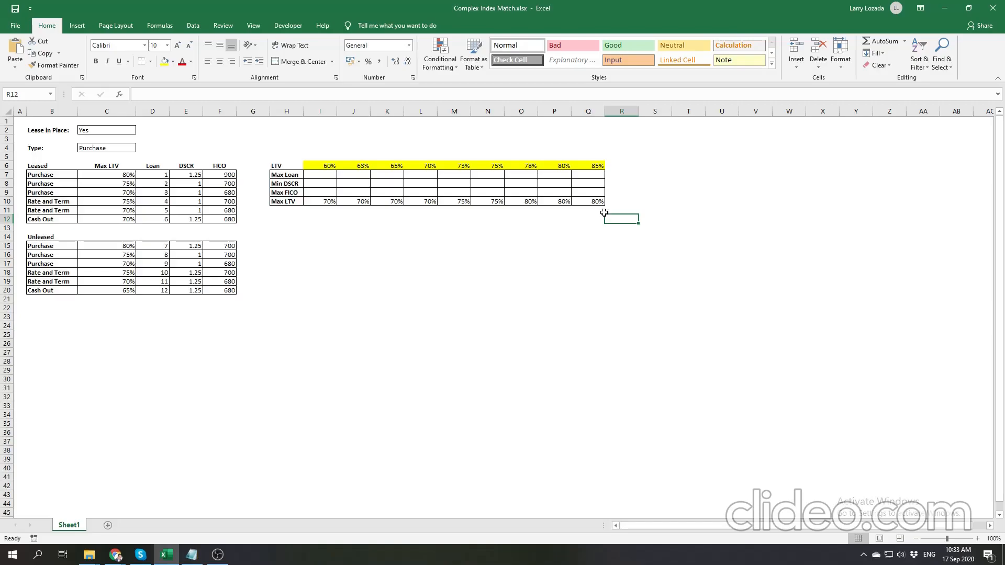
- Clear the contents of the example Max LTV values in I10:Q10
drag(595, 201, 328, 202)
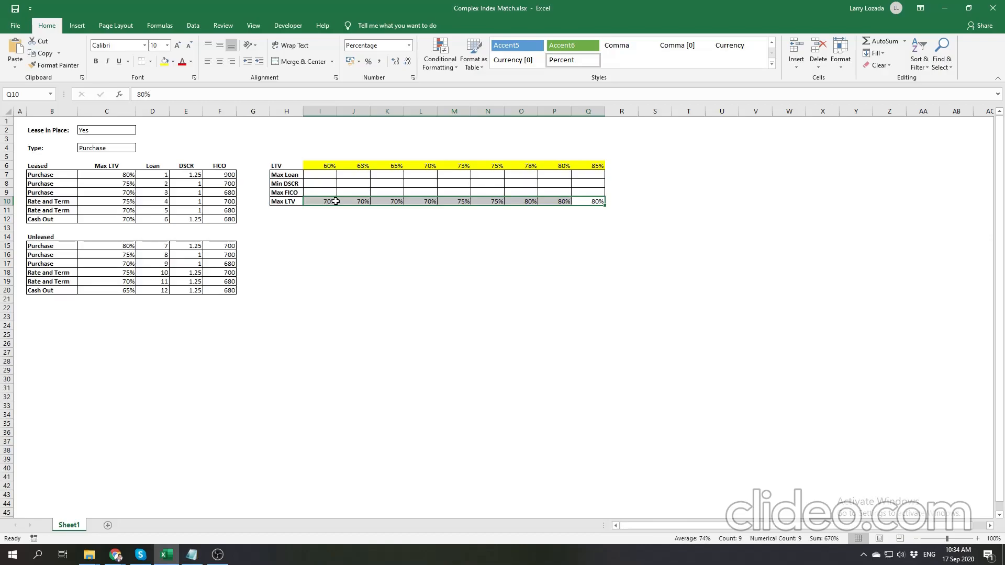
right_click(363, 204)
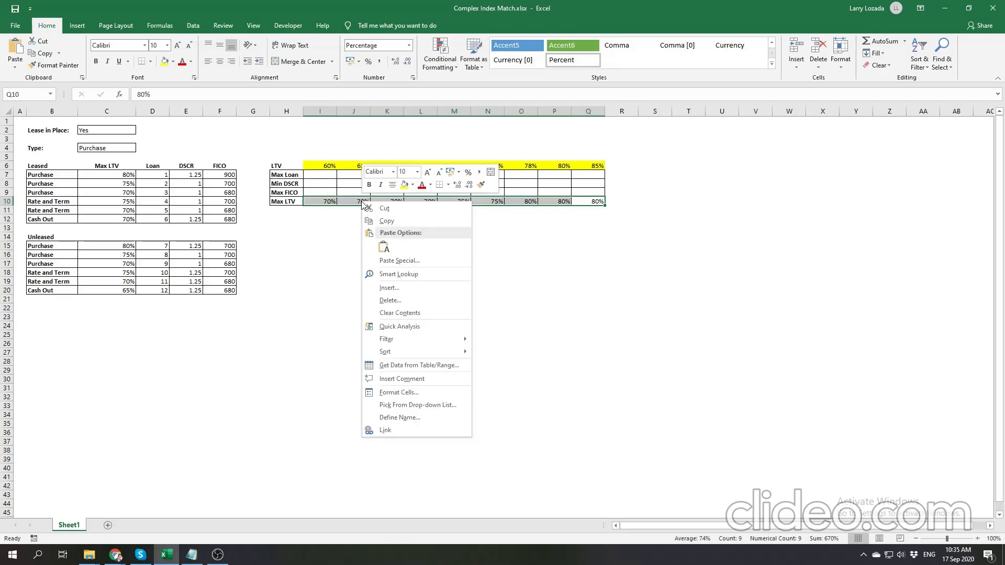
click(398, 314)
click(319, 201)
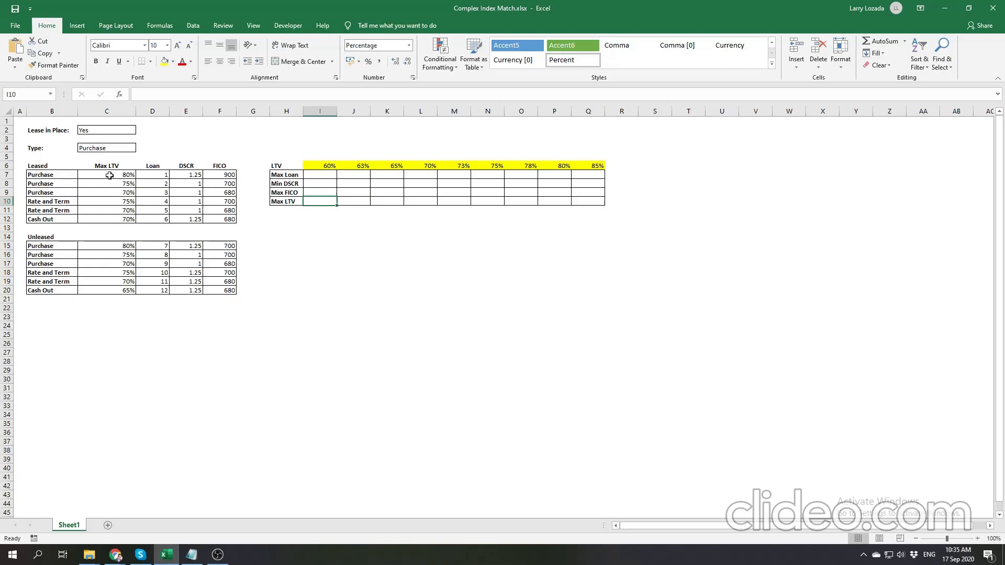
- Examine how the lease status in C2 relates to the leased range B7:C12 and the unleased range B15:C20
drag(109, 175, 111, 217)
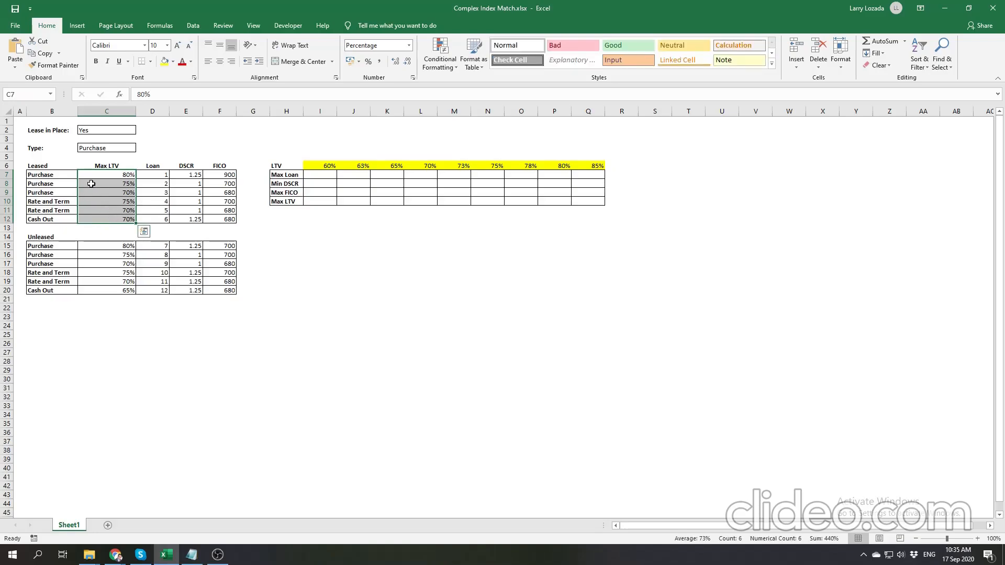
click(102, 130)
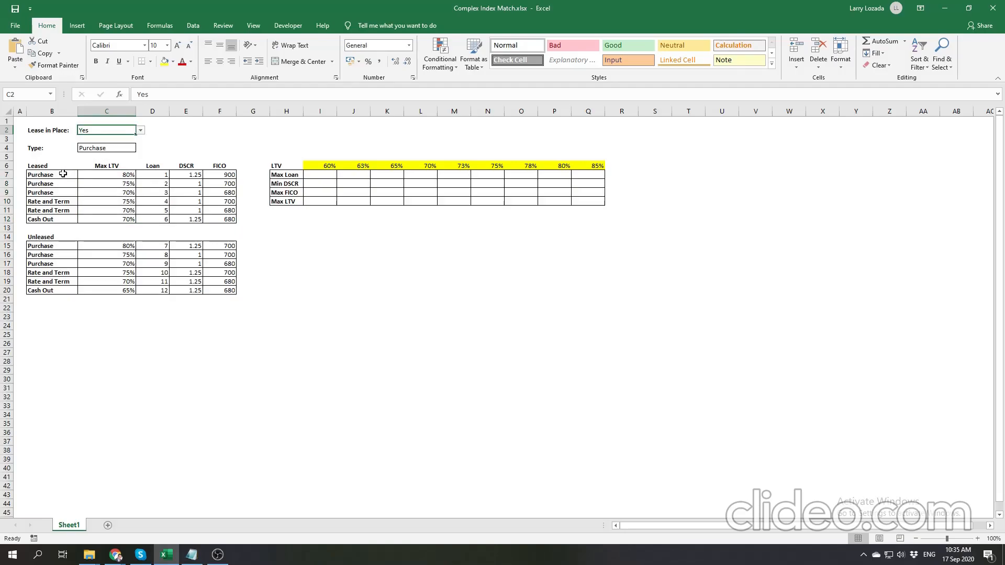
drag(63, 174, 124, 225)
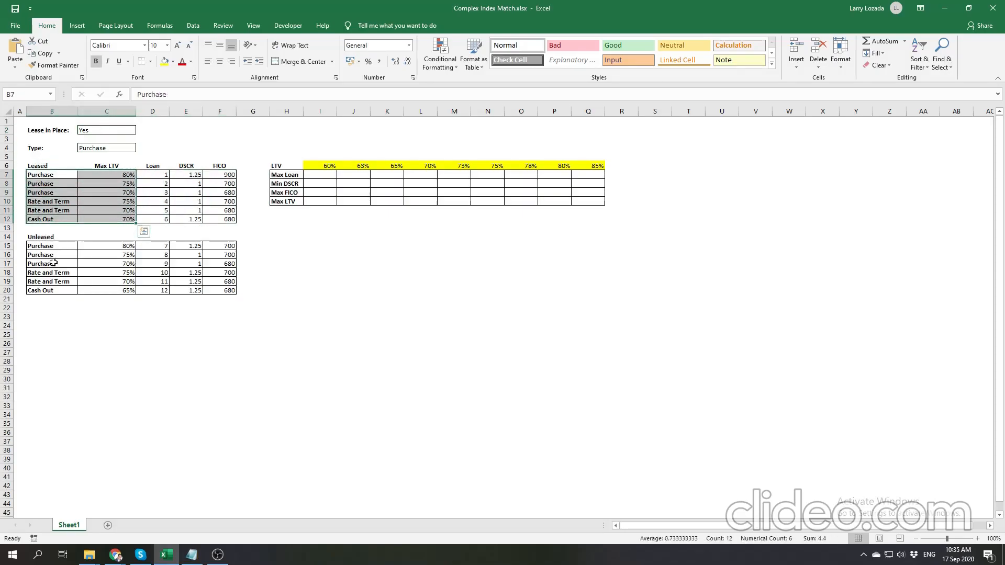
drag(56, 247, 110, 290)
click(126, 327)
- Start a MINIFS formula in I10 with the leased Max LTV range $C$7:$C$12 as its minimum range
click(317, 202)
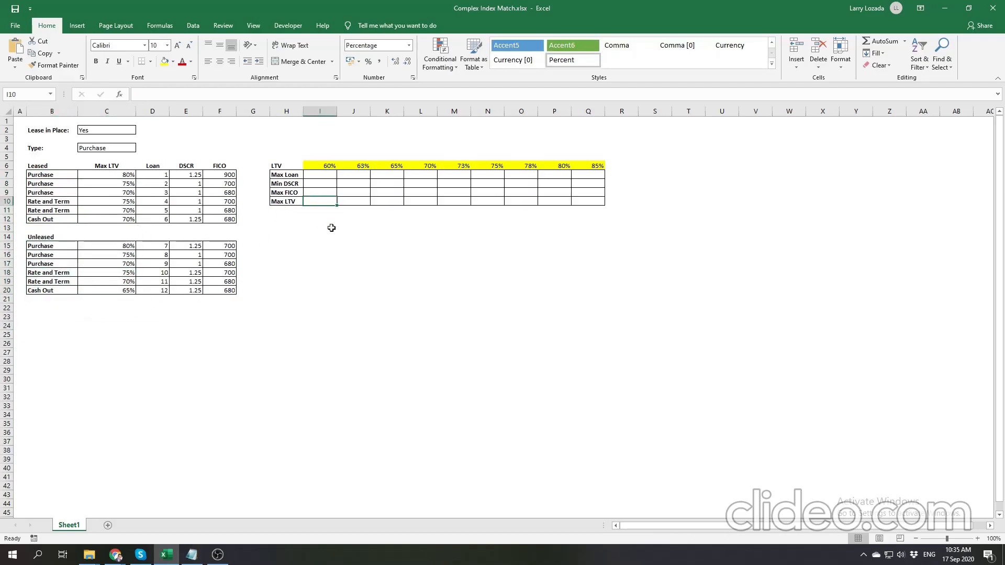
text(=)
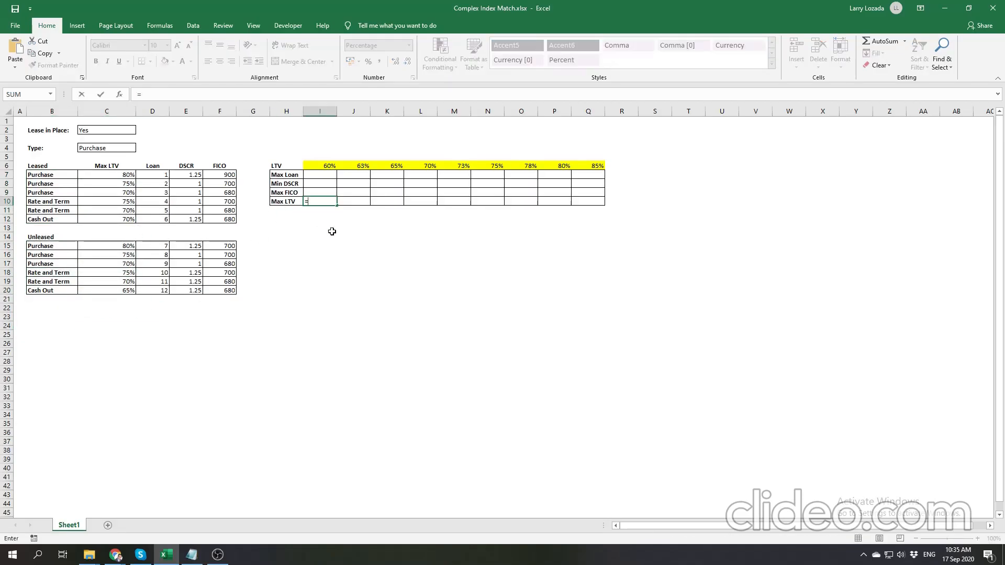
text(min)
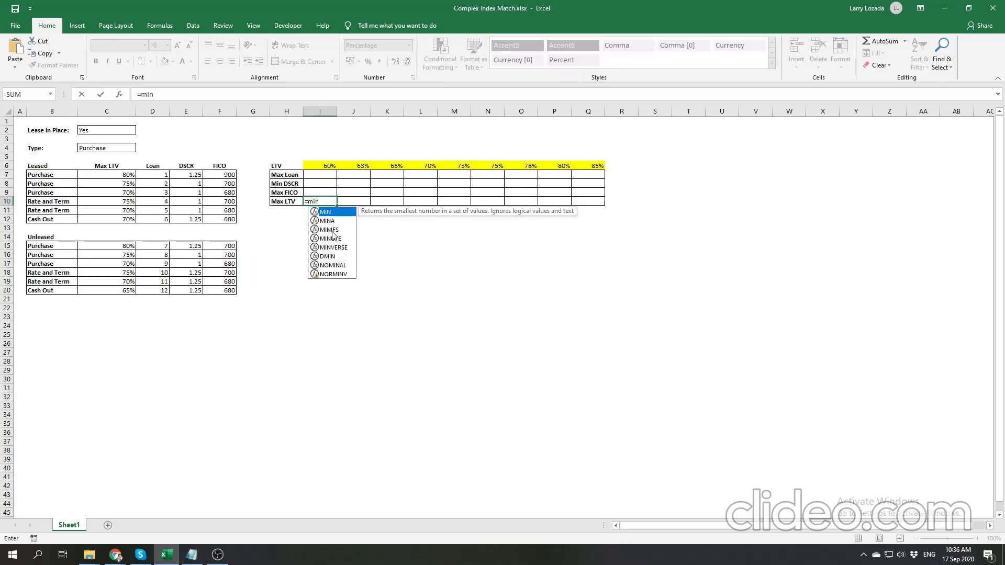
double_click(332, 230)
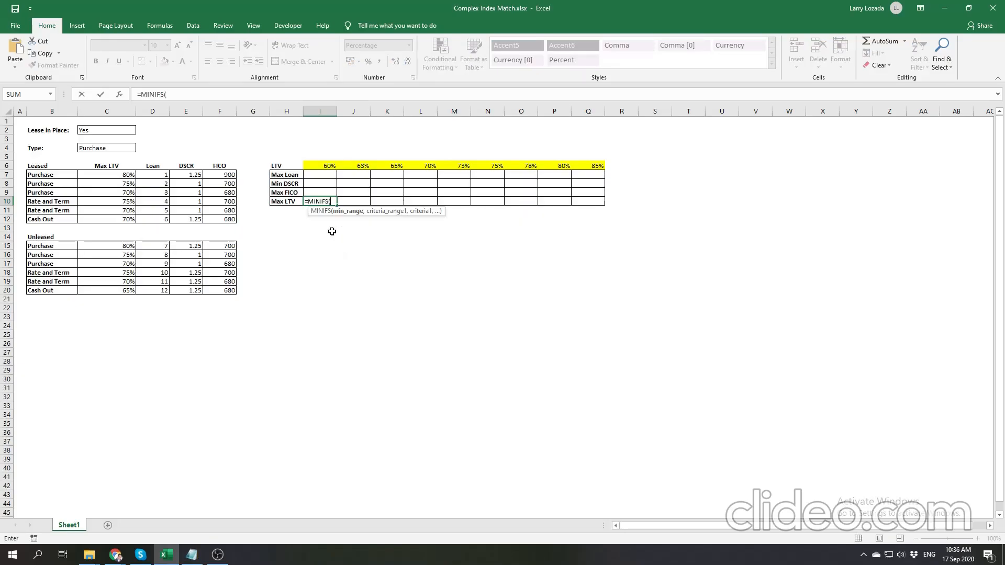
click(206, 95)
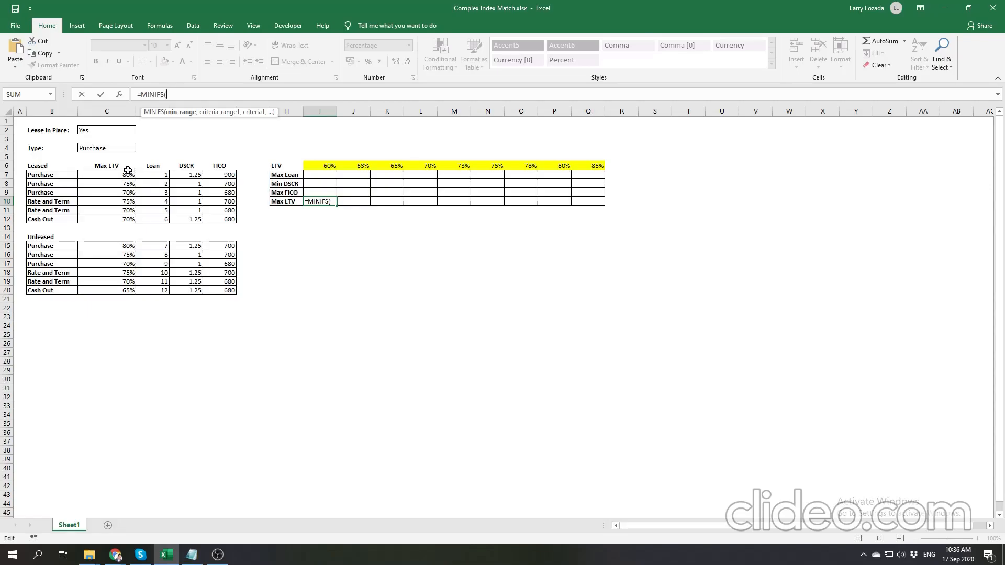
drag(128, 174, 119, 217)
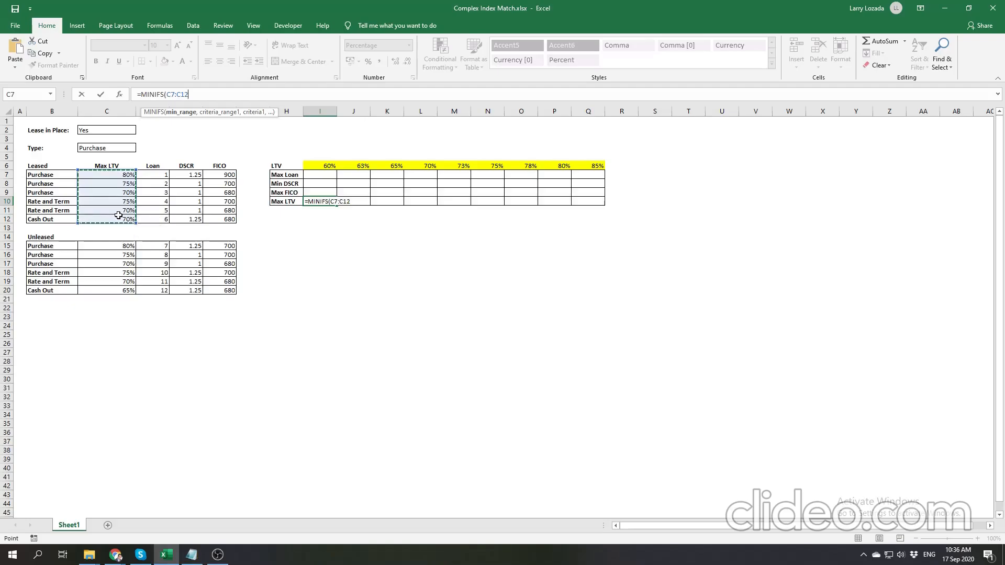
key(F4)
text(,)
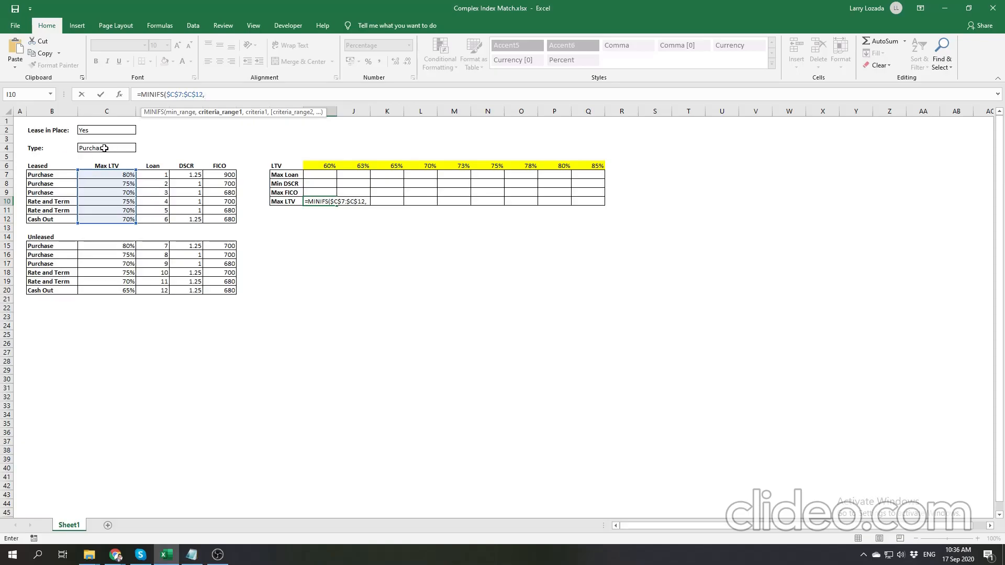
- Add the leased loan types $B$7:$B$12 as the formula's first criteria range, with absolute references
drag(52, 171, 62, 219)
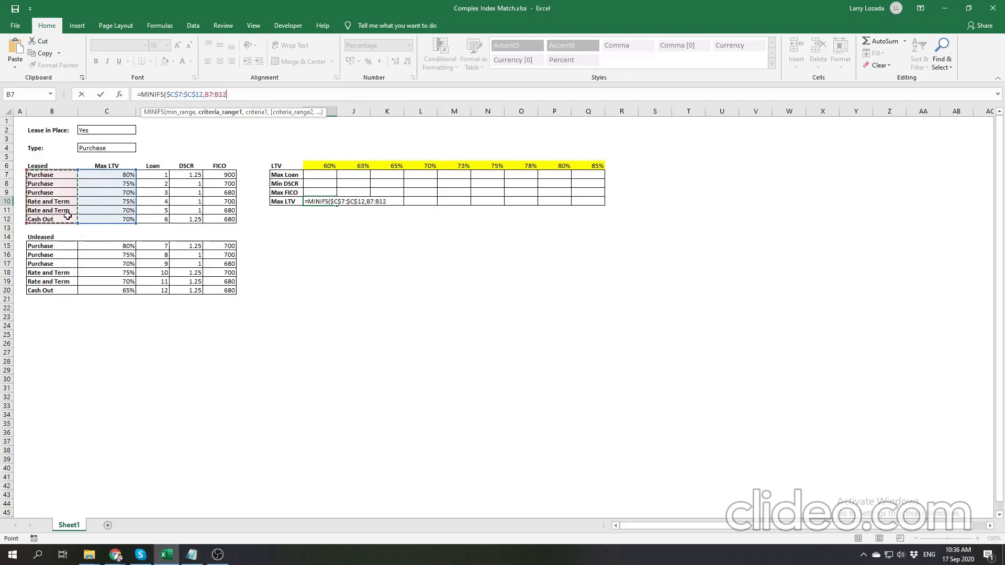
text(,)
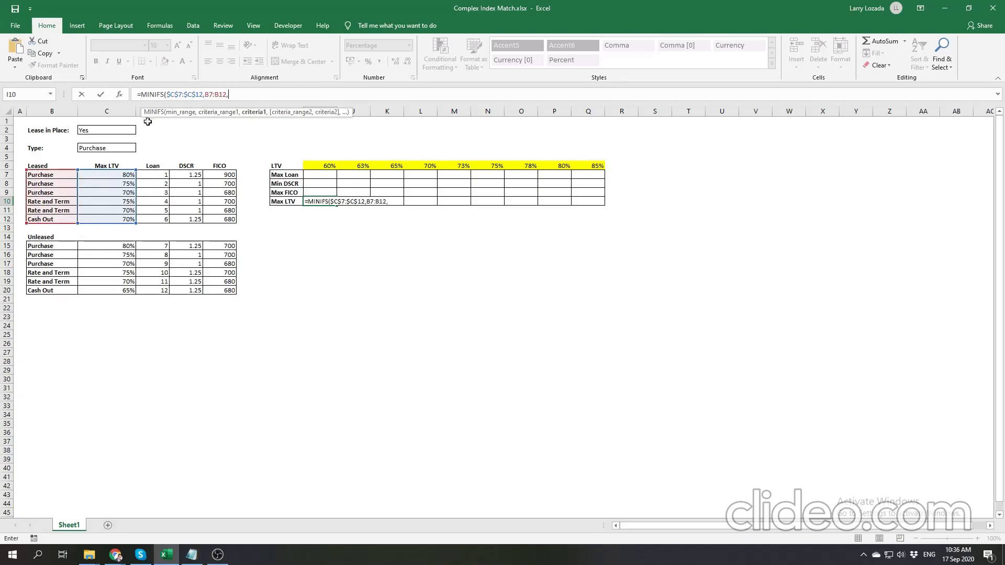
click(230, 94)
key(BackSpace)
key(F4)
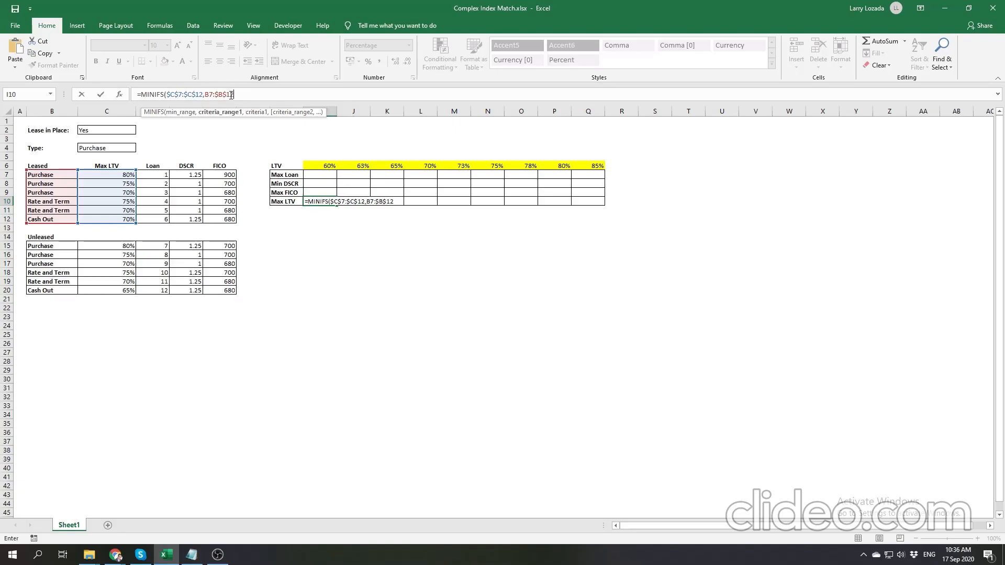
click(213, 95)
key(F4)
click(264, 93)
text(,)
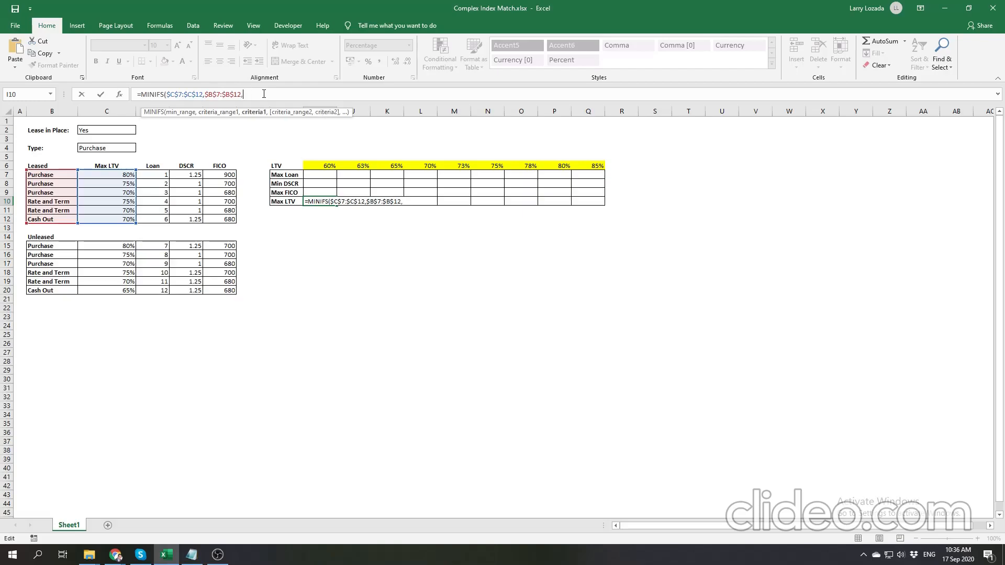
- Set the first criterion to the selected loan type in $C$4
click(121, 148)
key(F4)
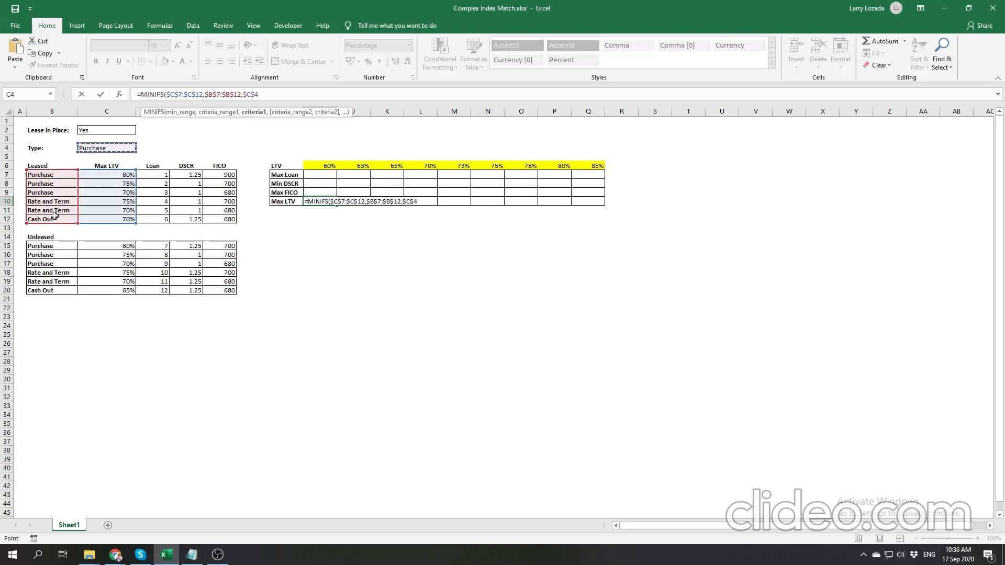
text(,)
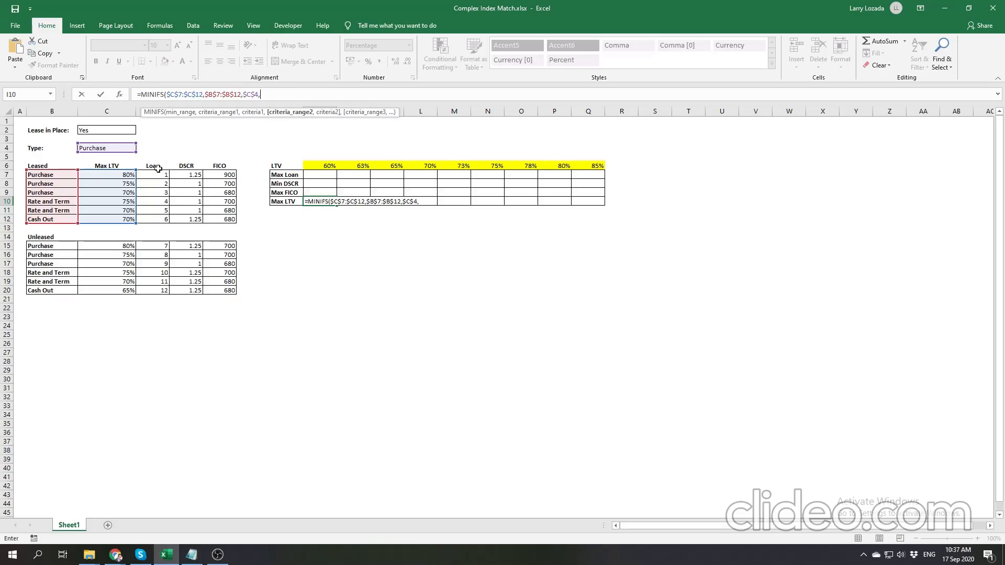
- Add $C$7:$C$12 as the second criteria range with the criterion ">="&I6, and close the MINIFS parenthesis
drag(123, 175, 122, 218)
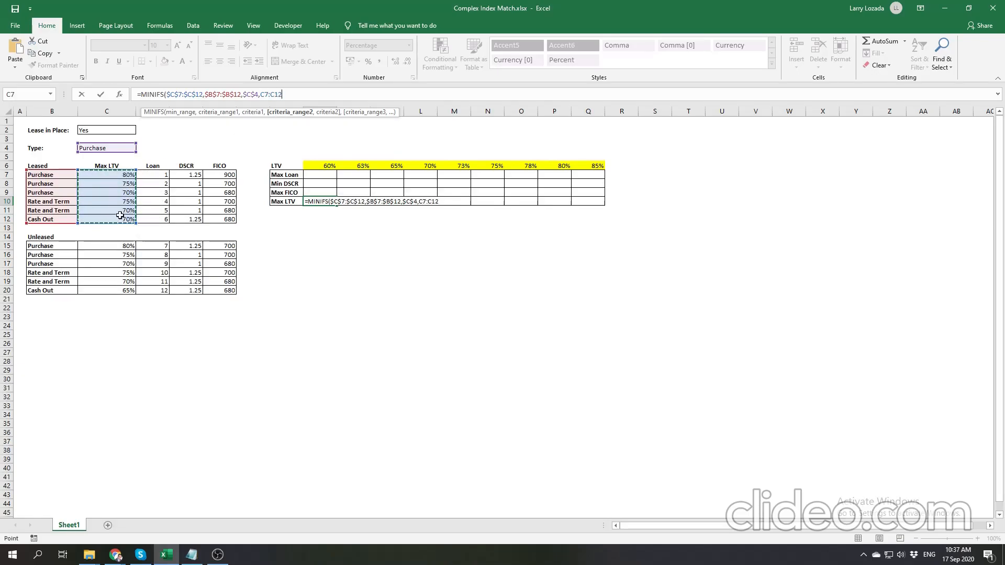
key(F4)
text(,)
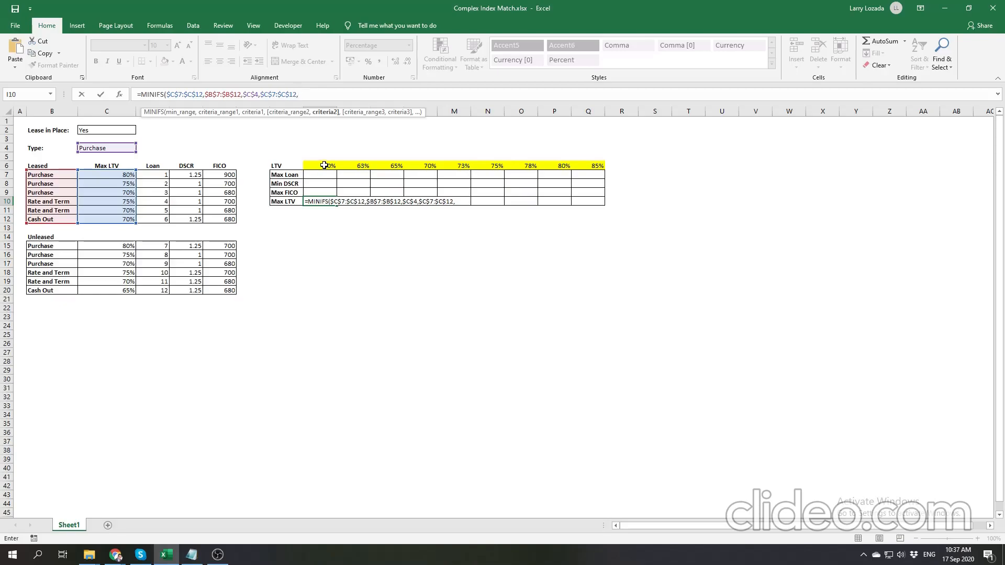
click(324, 165)
key(BackSpace)
key(BackSpace)
click(324, 165)
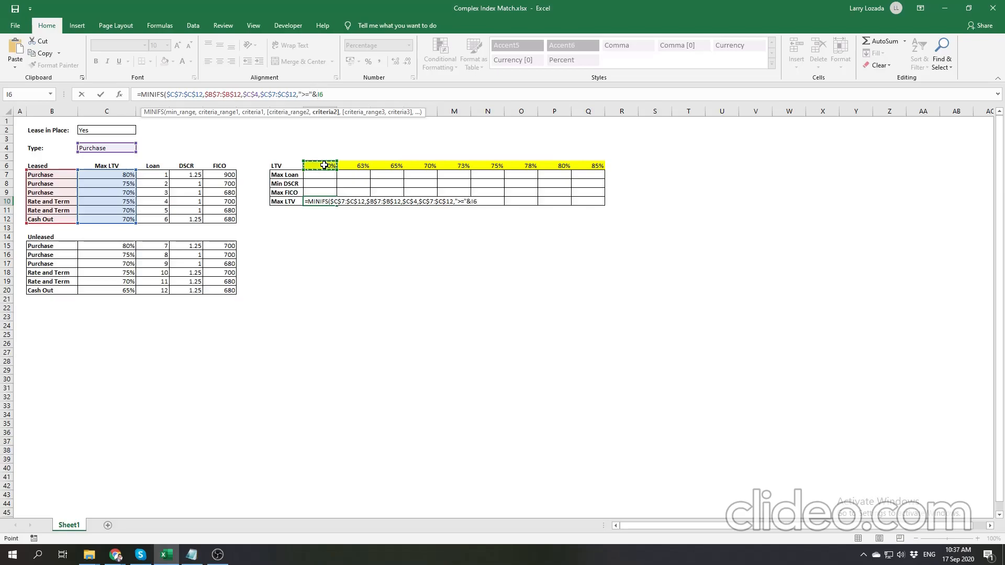
text())
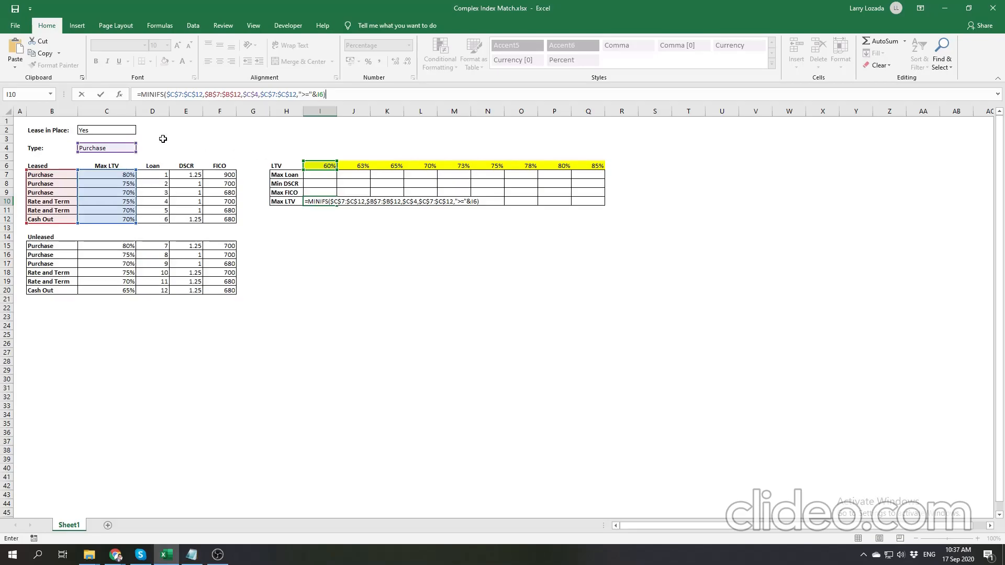
- Commit the MINIFS formula in I10, fill it across to Q10, and check it against the leased Purchase Max LTVs
key(Return)
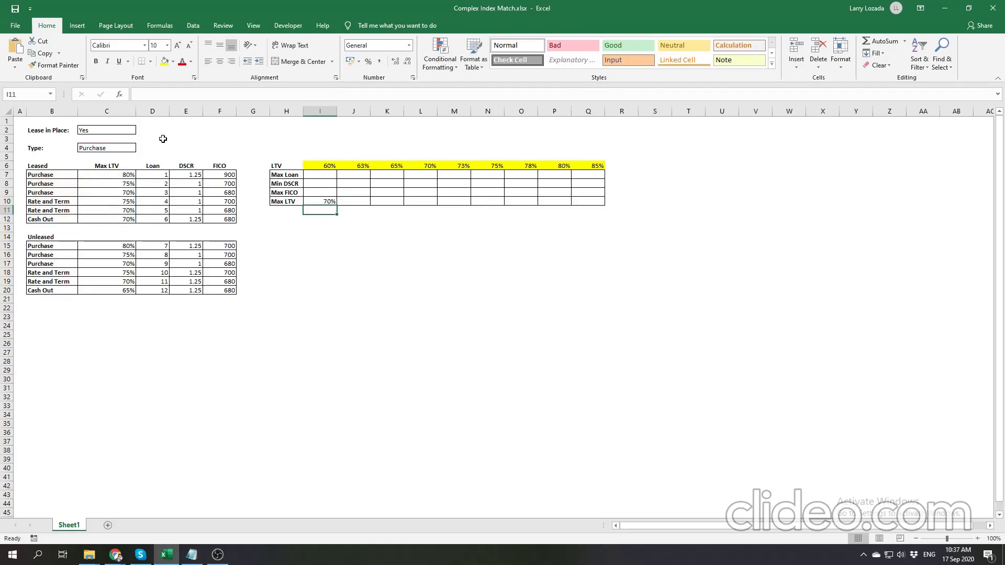
click(333, 201)
drag(337, 206, 592, 215)
click(590, 202)
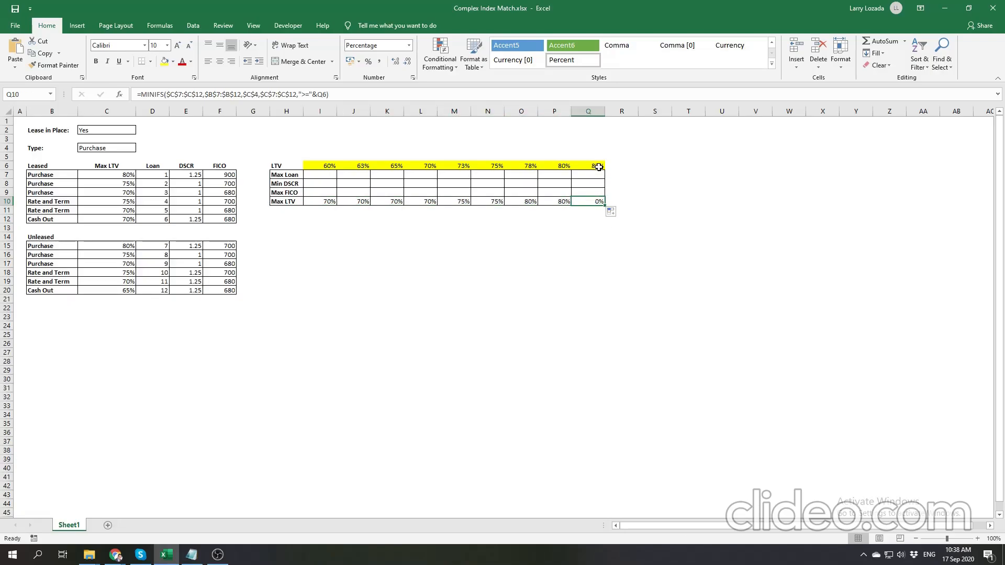
drag(114, 177, 113, 192)
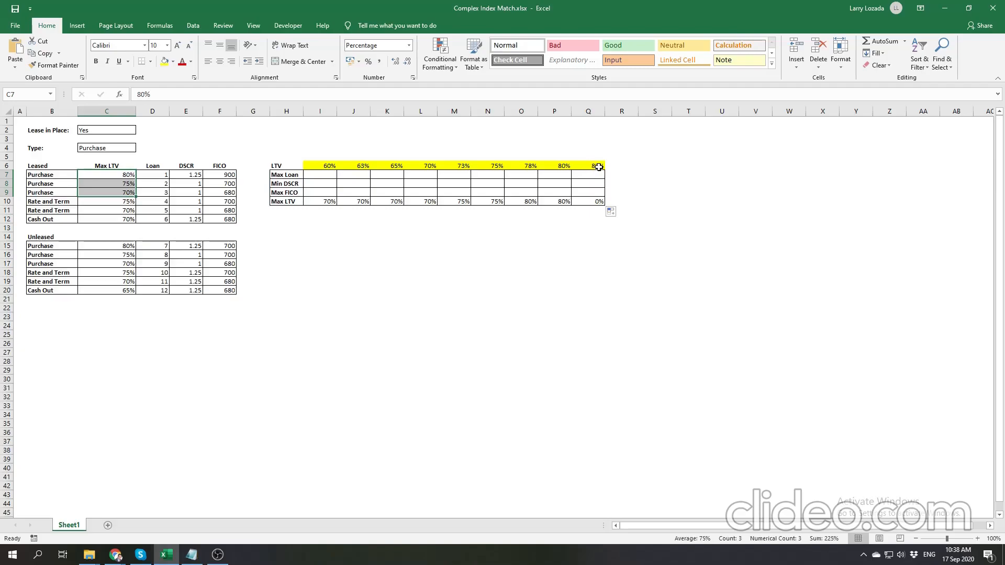
- Copy the MINIFS expression in I10 without its equals sign, then wrap it in an opening IF( as the logical test
click(328, 201)
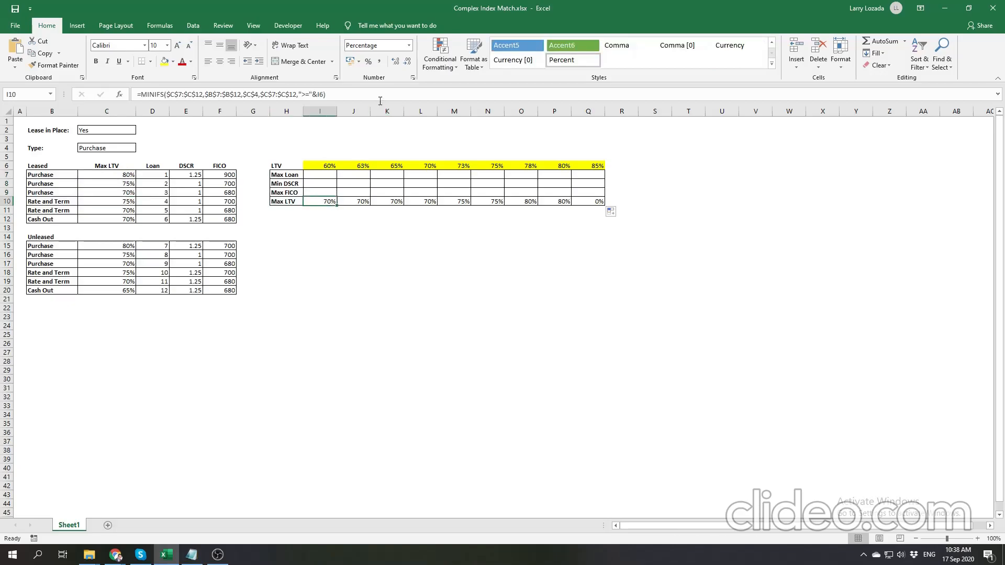
drag(383, 102, 382, 130)
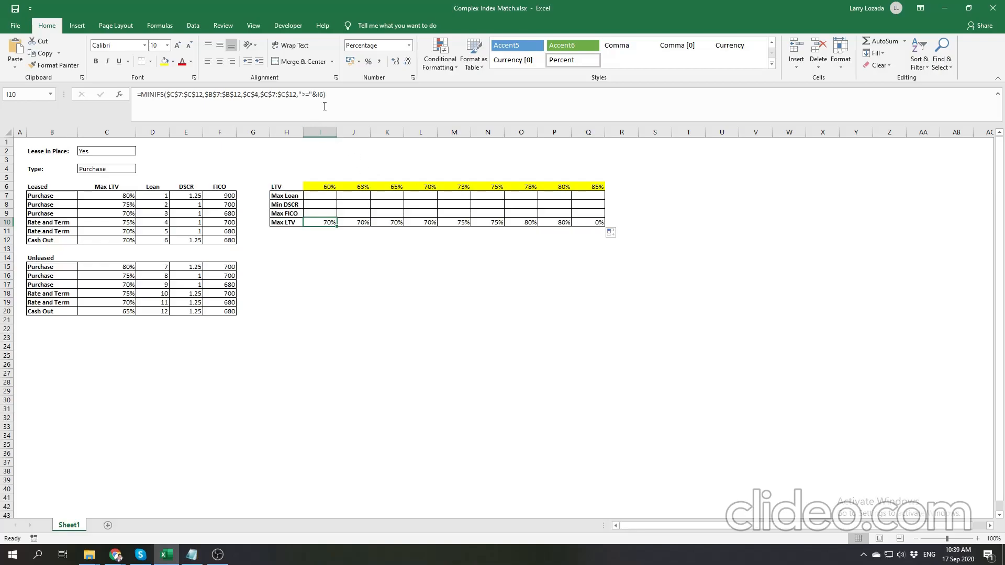
drag(331, 95, 140, 93)
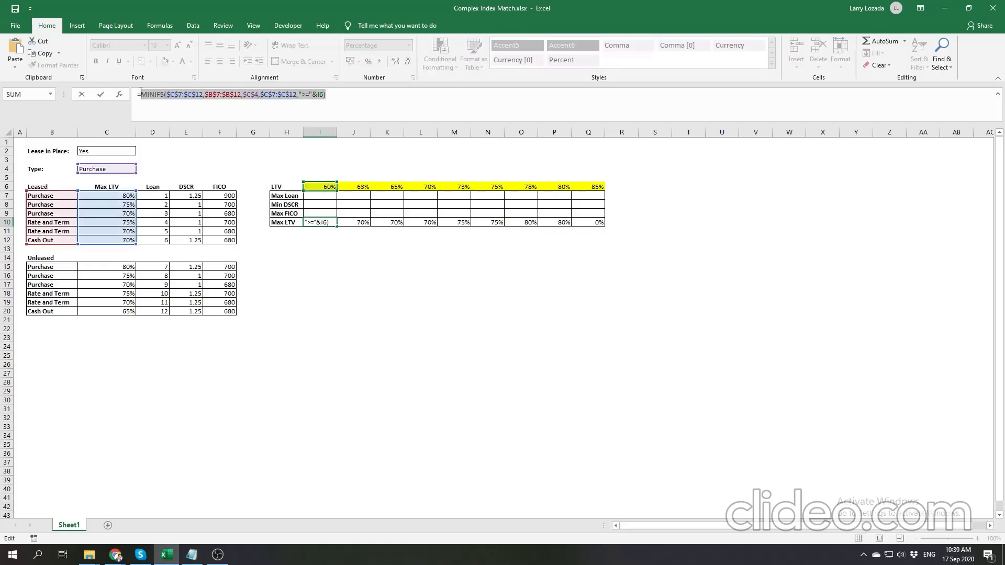
click(335, 95)
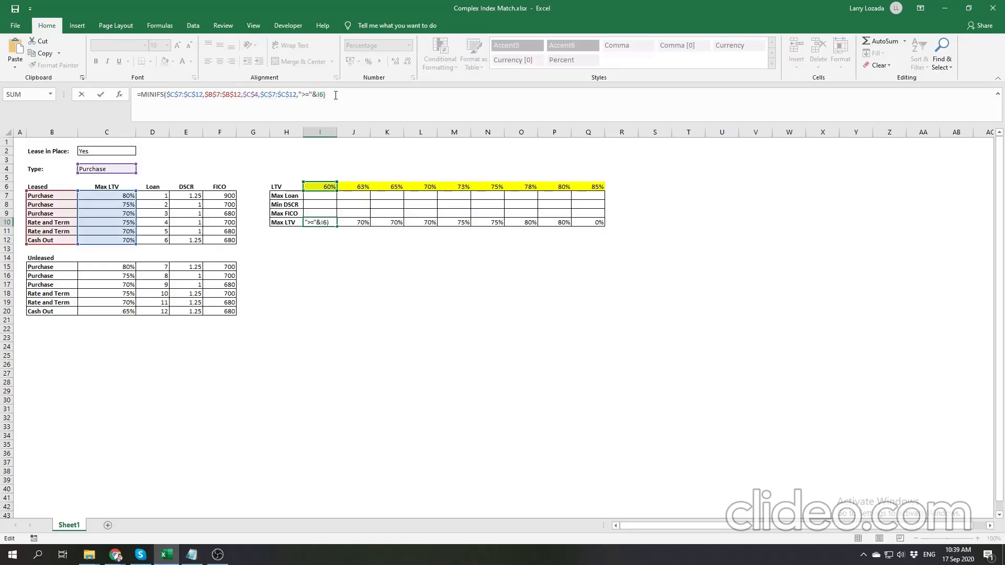
click(141, 94)
text(if()
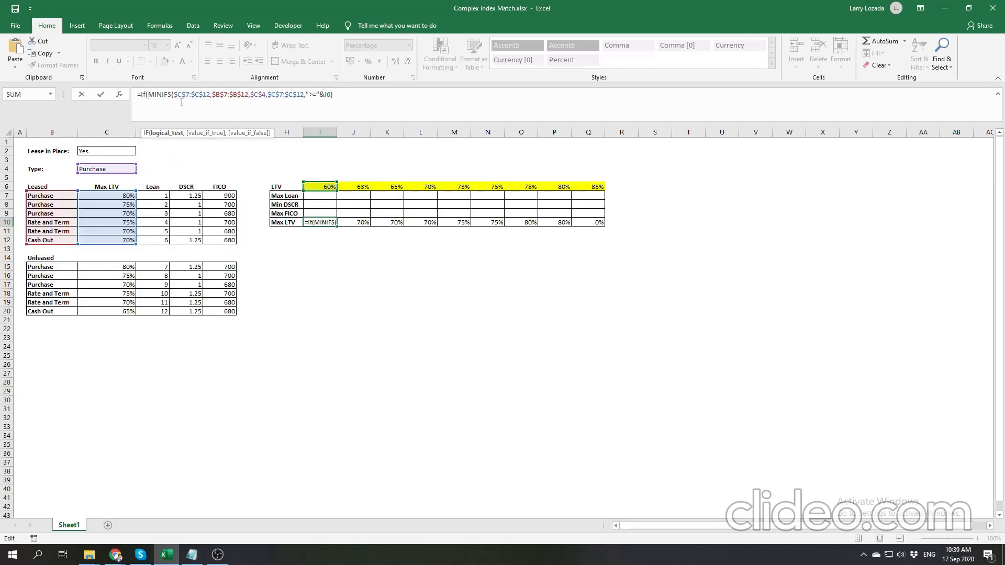
- Complete the IF test with <>0 and paste the copied MINIFS expression as the value if true
click(372, 92)
text(=0,)
key(BackSpace)
text(0,)
key(ctrl+v)
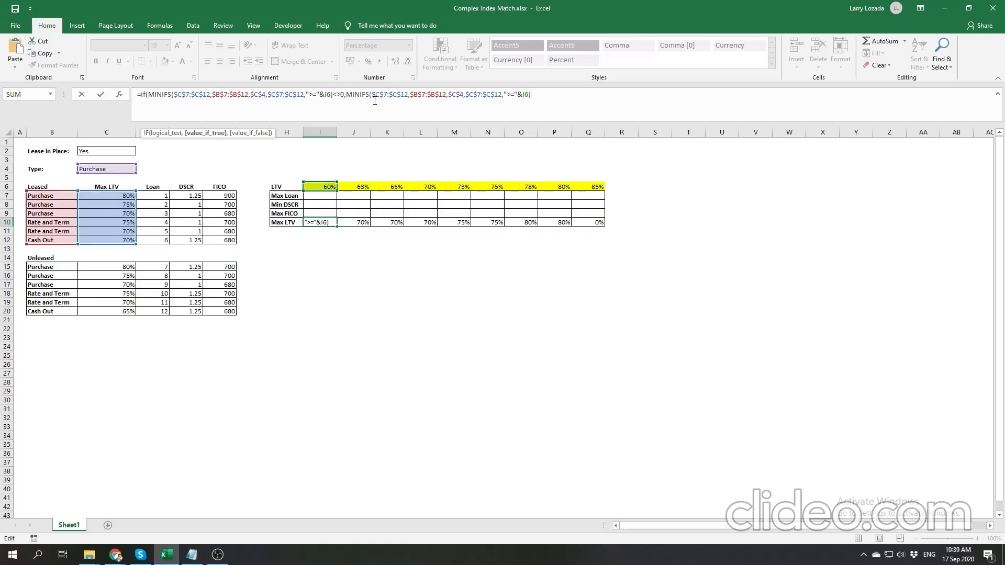
- Start a MAXIFS function as the value if false, with $C$7:$C$12 as its maximum range
text(,)
text(ma)
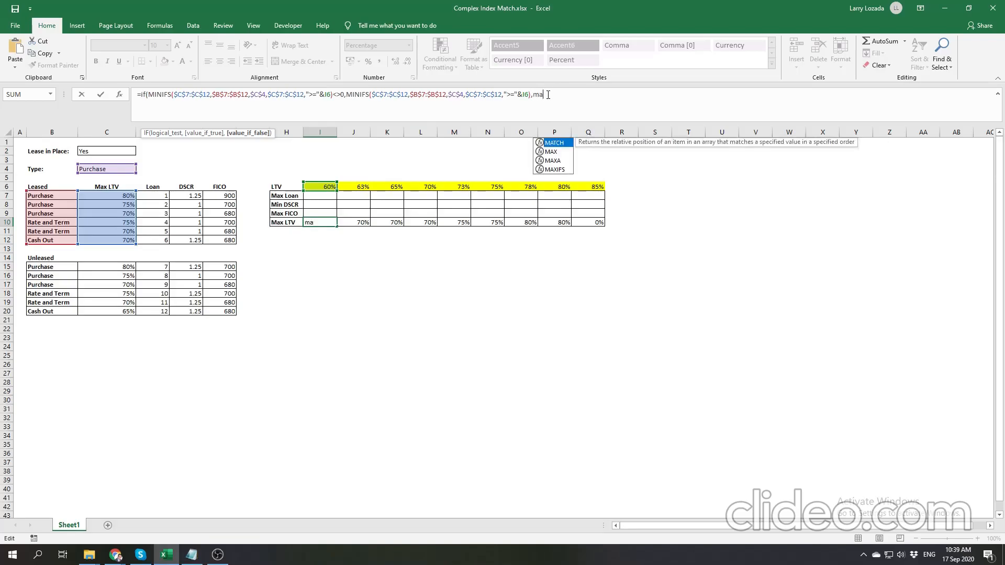
key(Down)
key(Down)
key(Down)
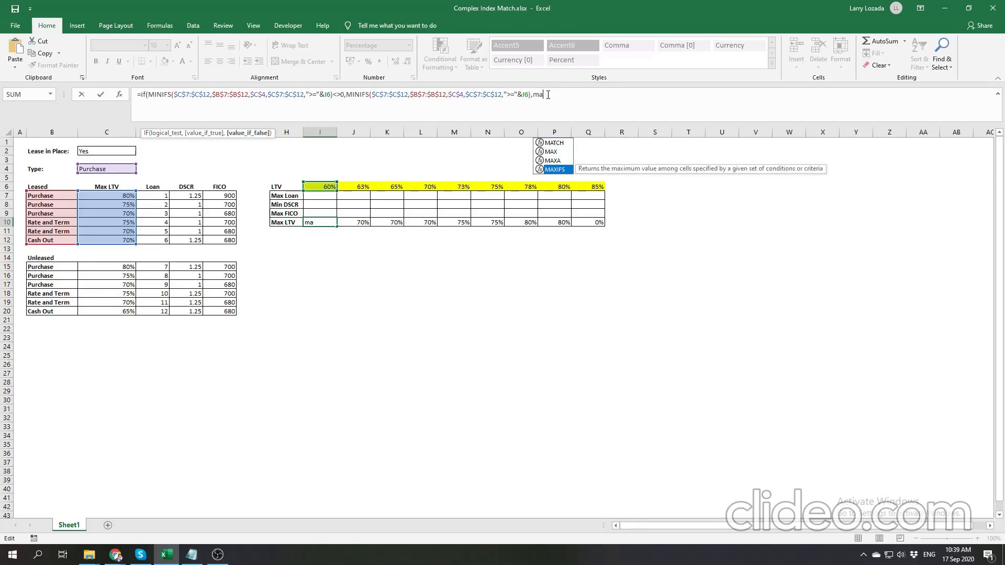
key(Tab)
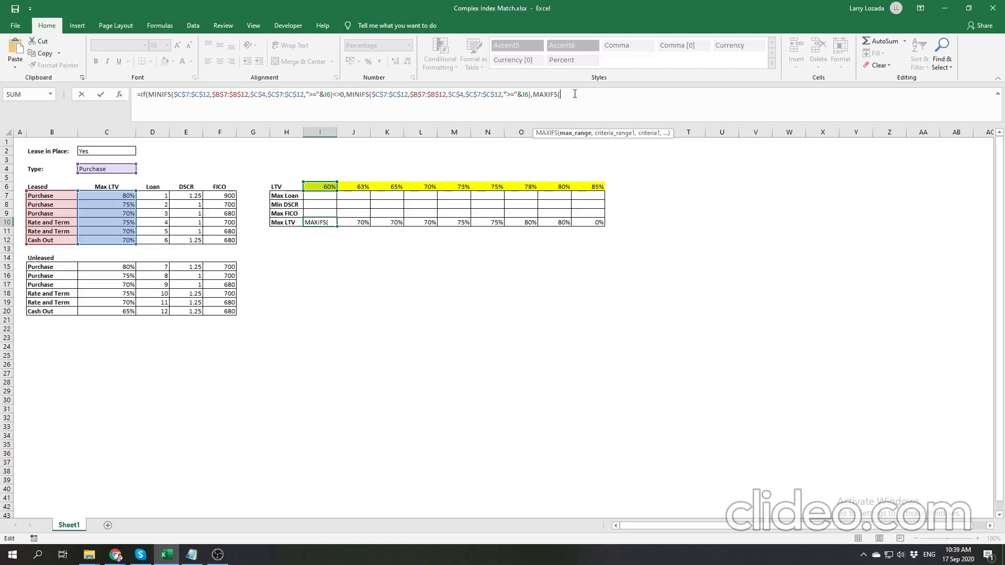
drag(115, 197, 118, 239)
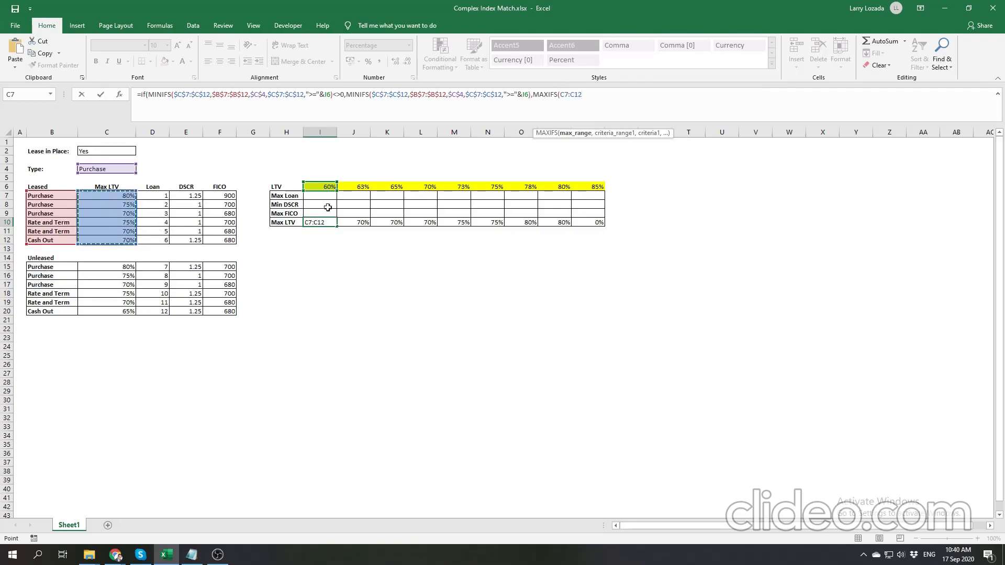
key(F4)
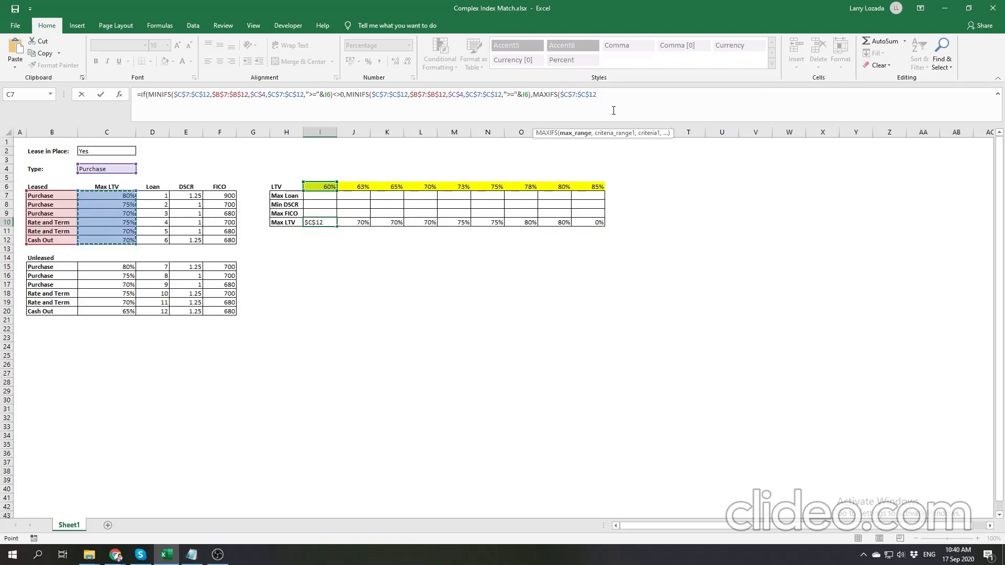
text(,)
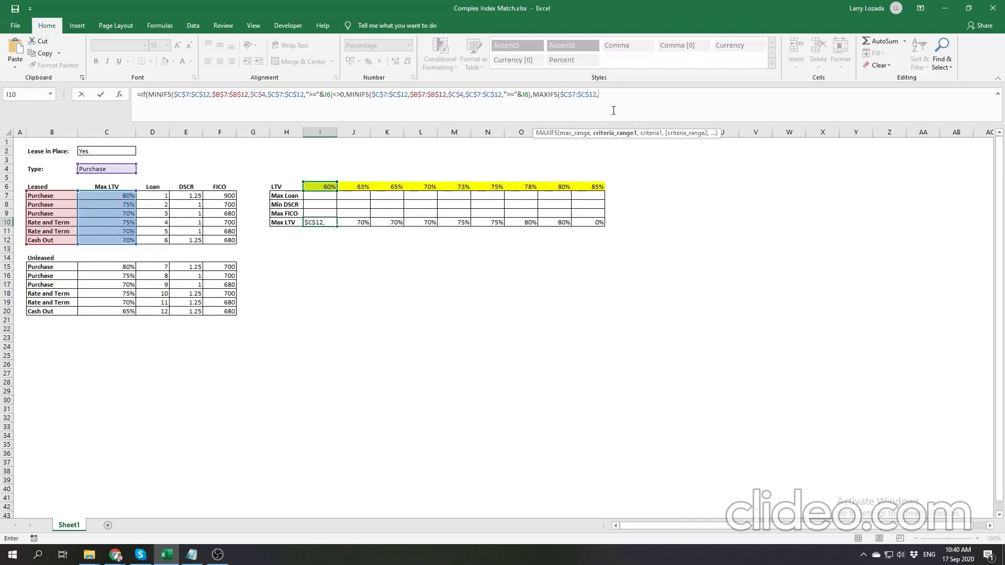
- Add $B$7:$B$12 as the MAXIFS first criteria range with the selected loan type $C$4 as its criterion
drag(62, 196, 67, 240)
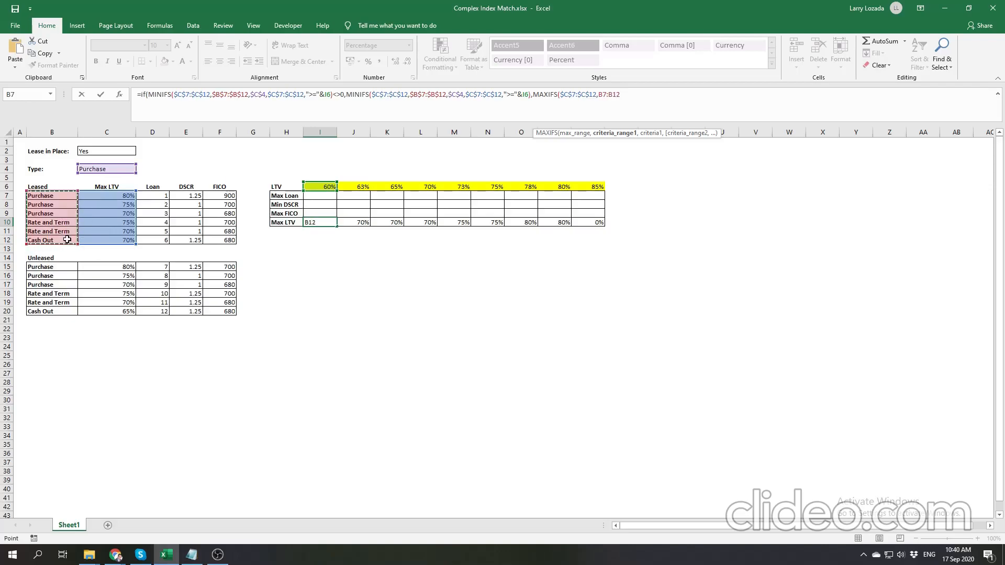
key(F4)
text(,)
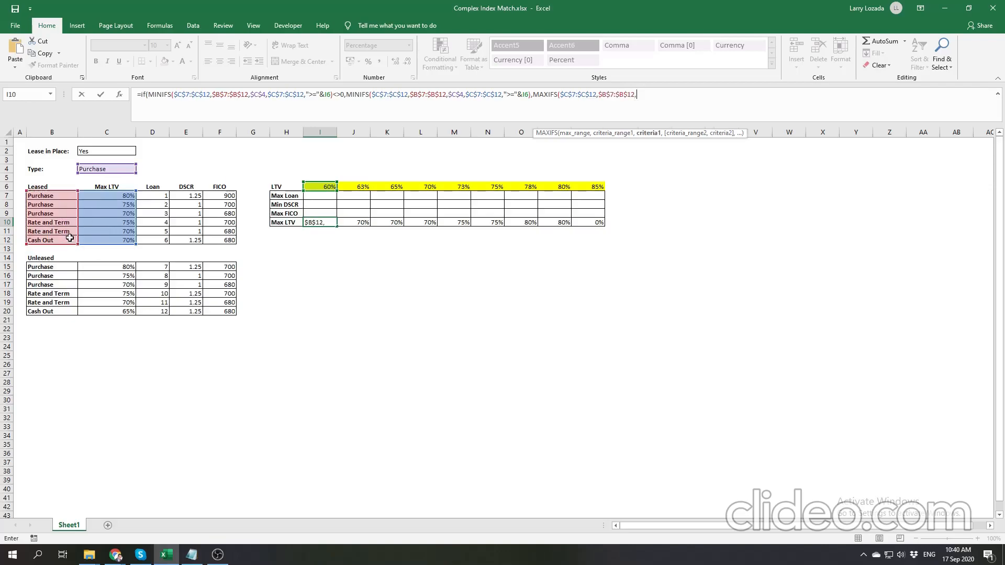
click(119, 167)
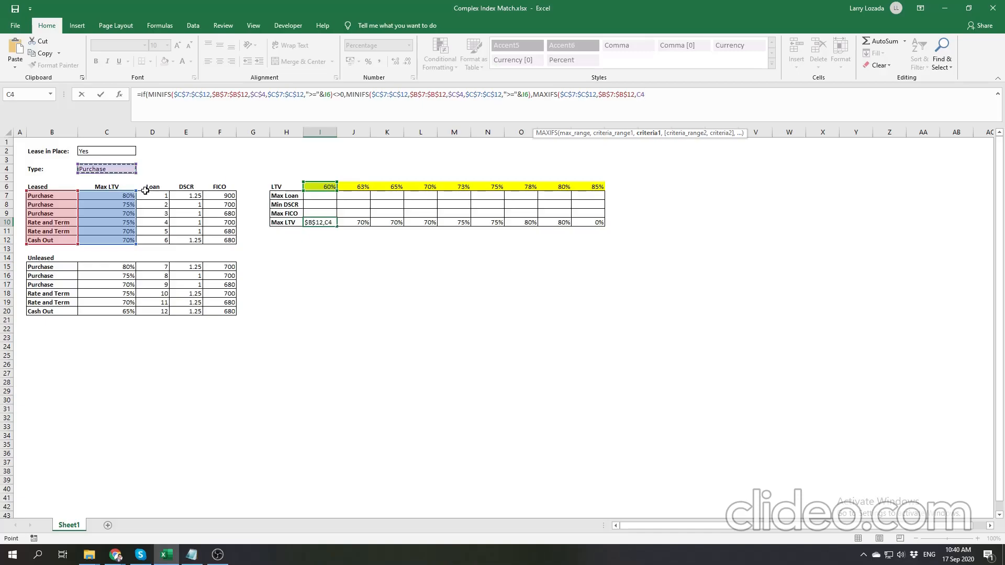
key(F4)
text(,)
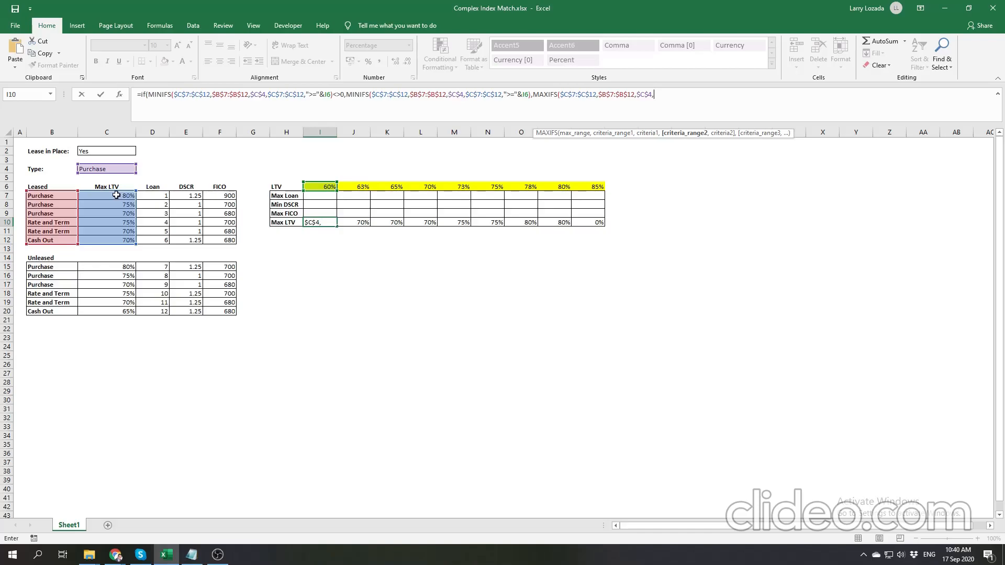
- Add $C$7:$C$12 as the MAXIFS second criteria range with the criterion "<"&I6, and close the MAXIFS parenthesis
drag(116, 195, 118, 237)
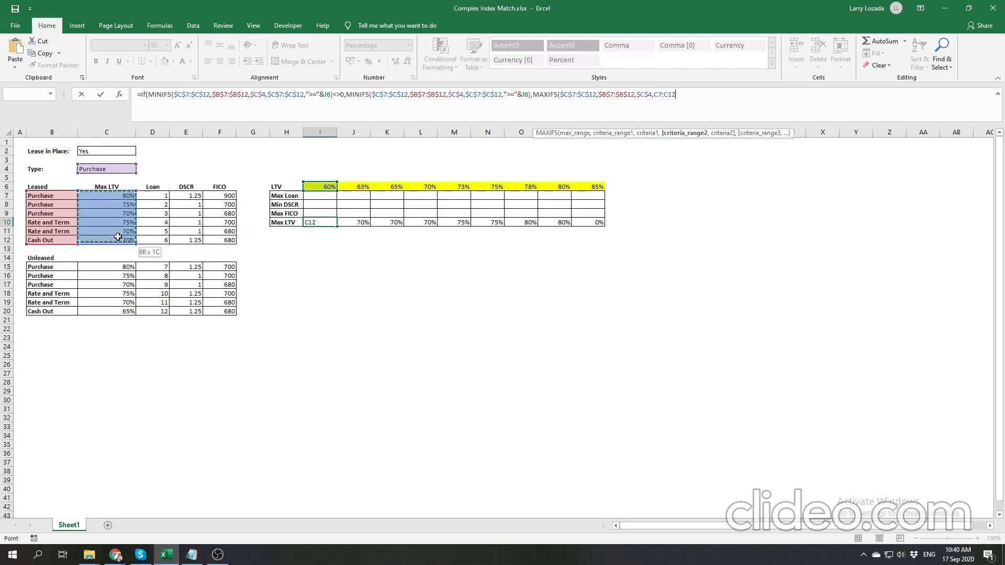
key(F4)
text(,"<)
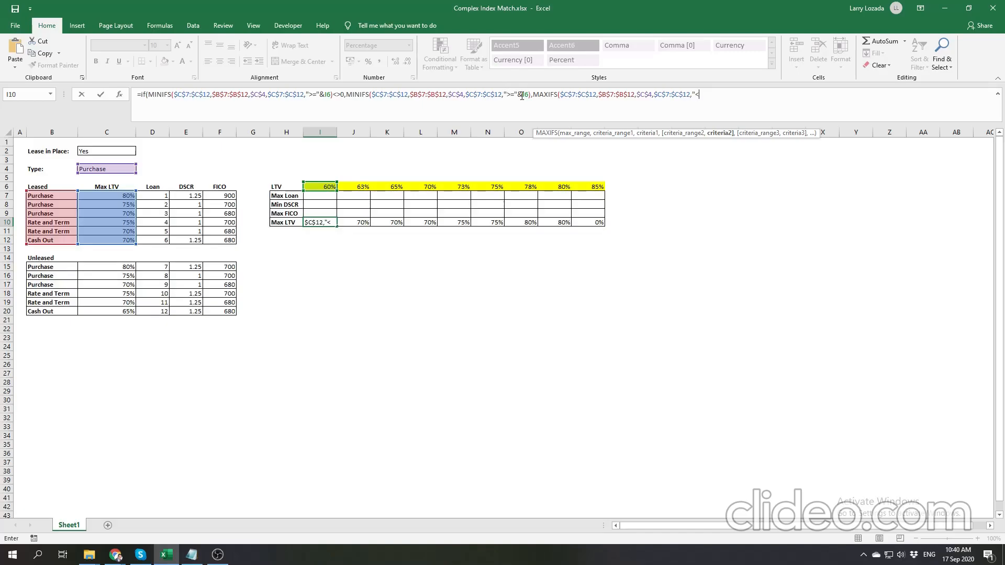
text(&)
click(315, 187)
text())
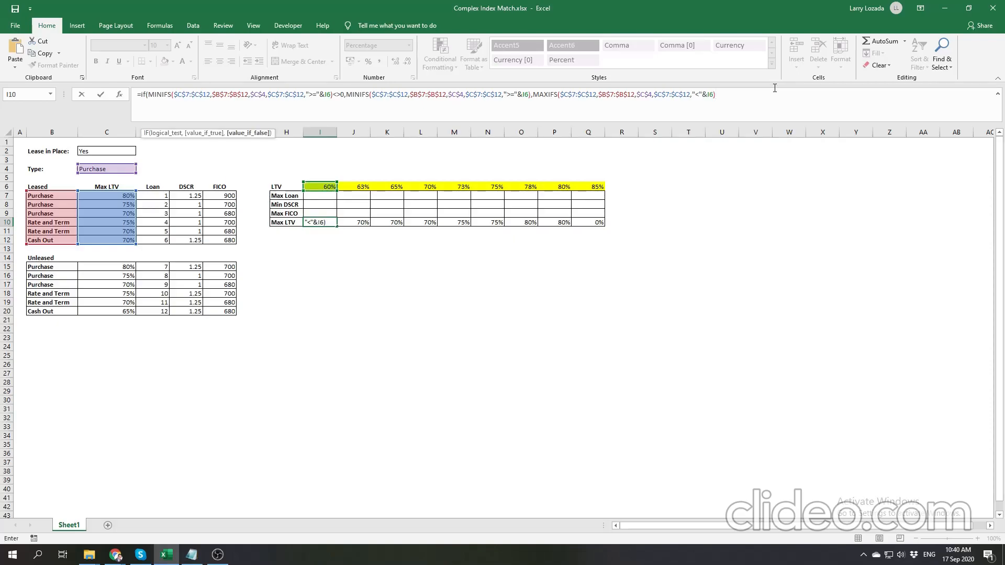
- Review the MAXIFS arguments and commit the I10 formula, accepting the correction that adds the final closing parenthesis
click(584, 95)
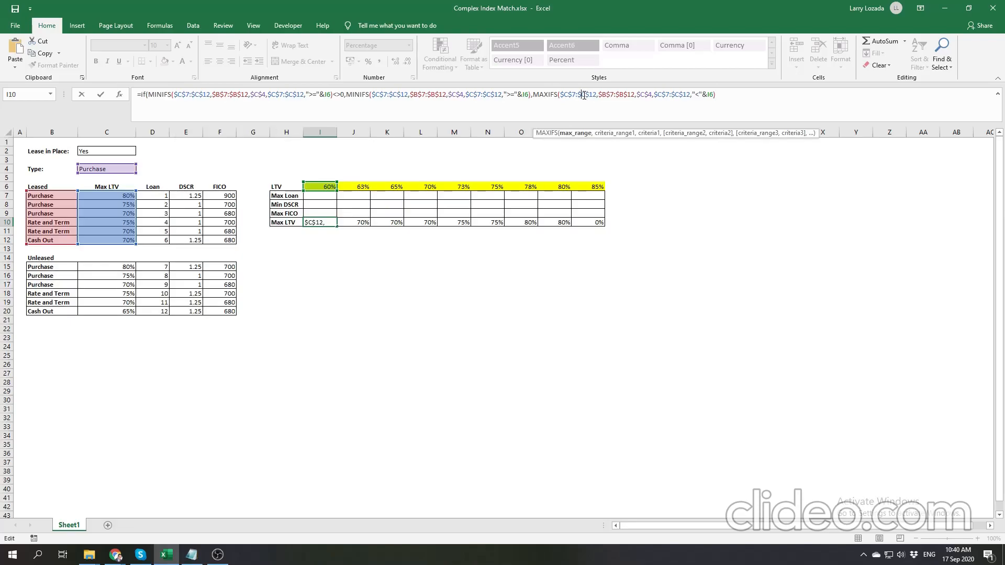
click(623, 95)
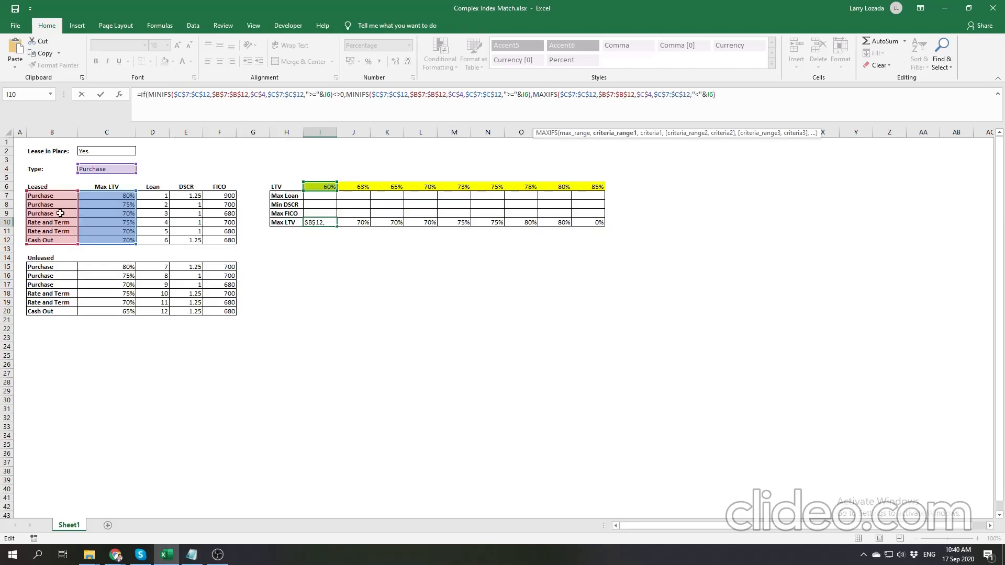
click(647, 95)
click(674, 96)
click(701, 95)
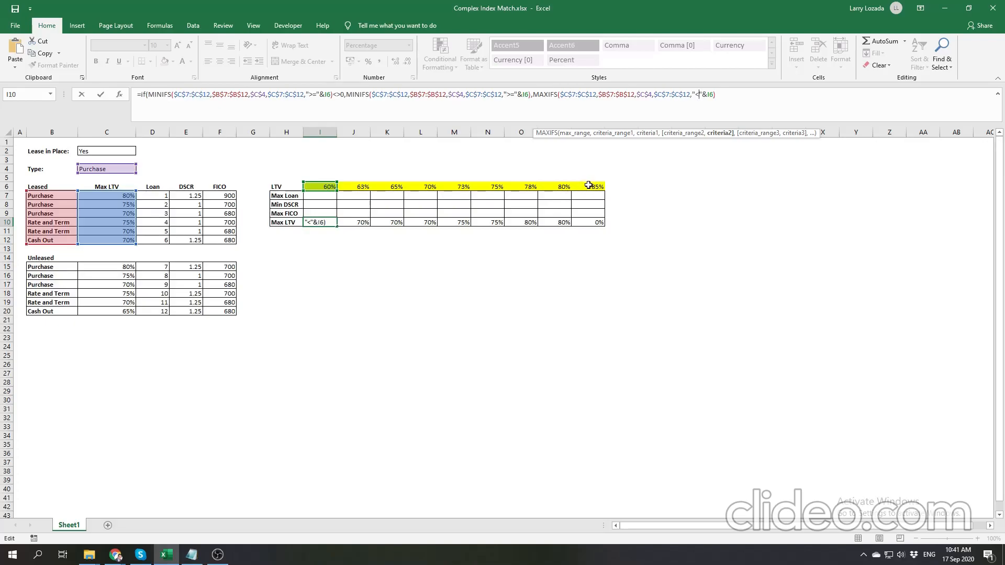
key(End)
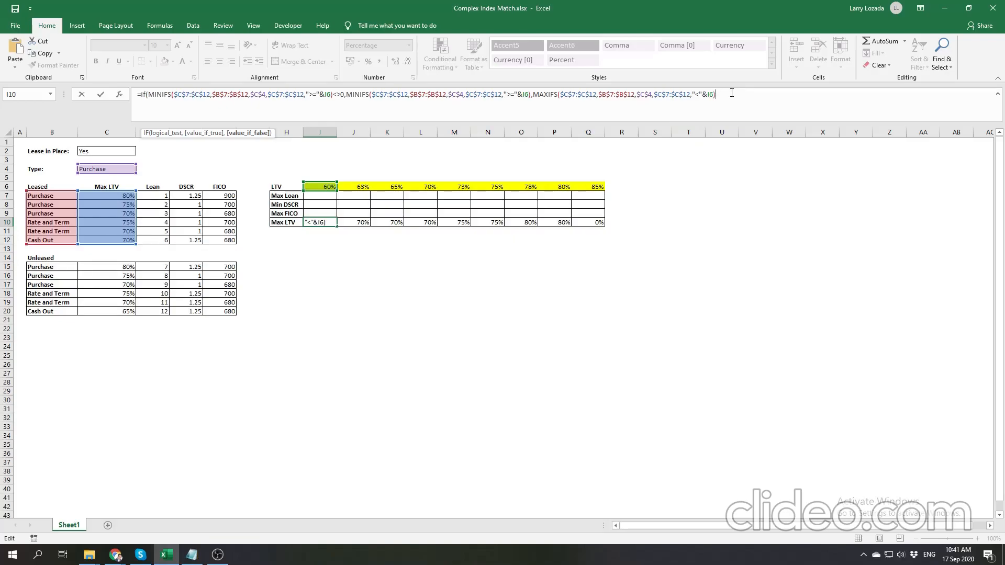
key(Return)
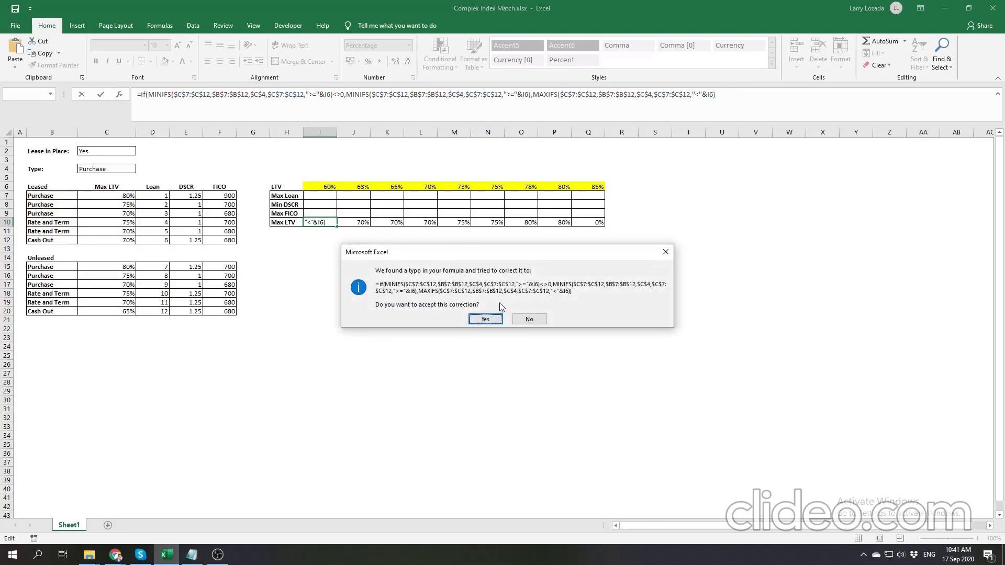
click(492, 318)
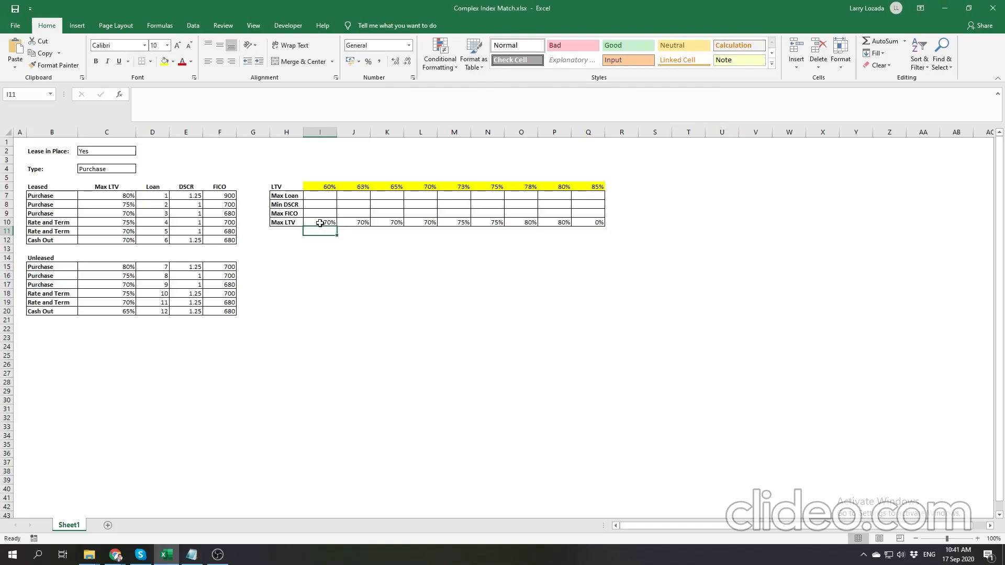
click(729, 96)
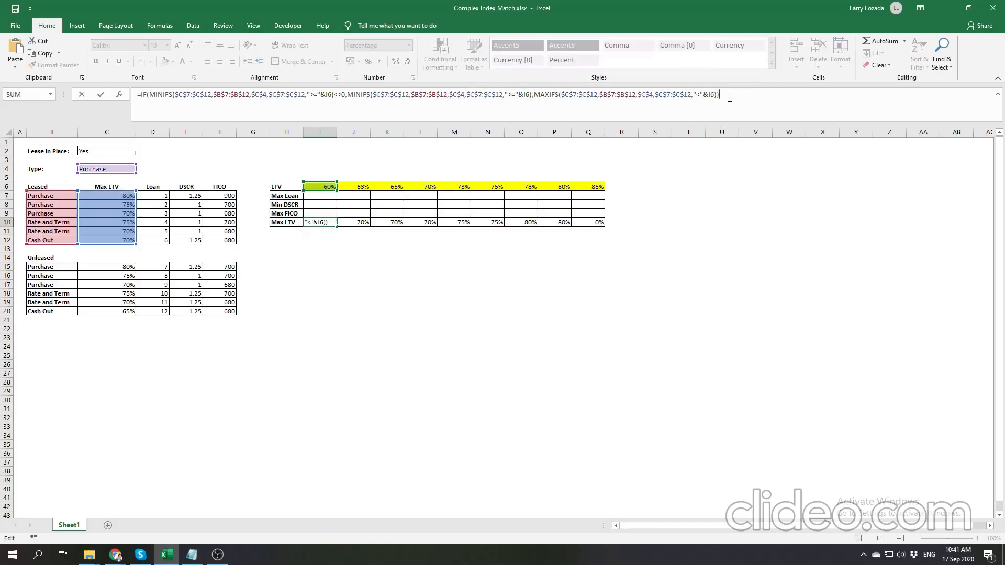
key(Return)
- Fill the IF formula from I10 across the Max LTV row to Q10 and inspect the result in Q10
click(318, 221)
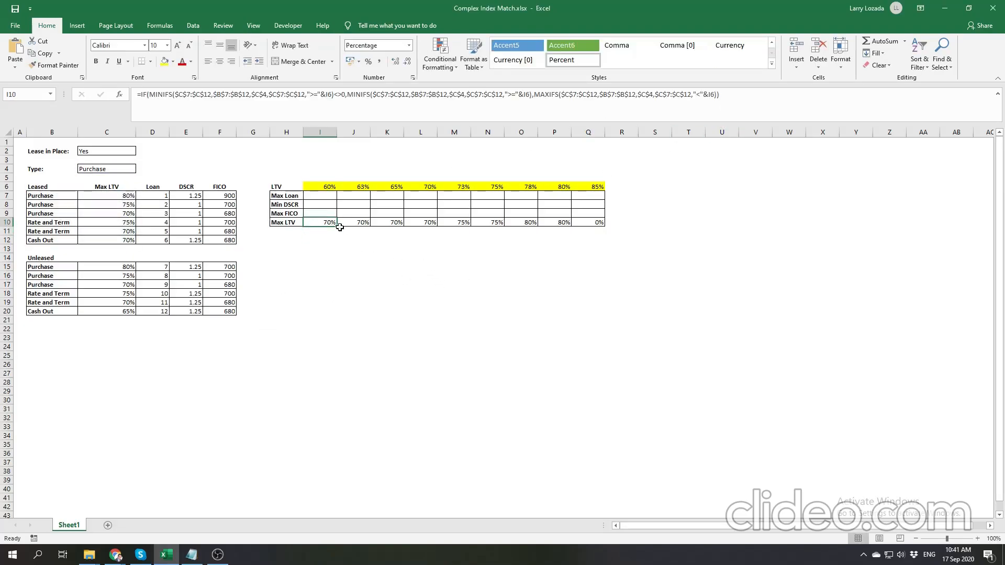
drag(338, 227, 602, 225)
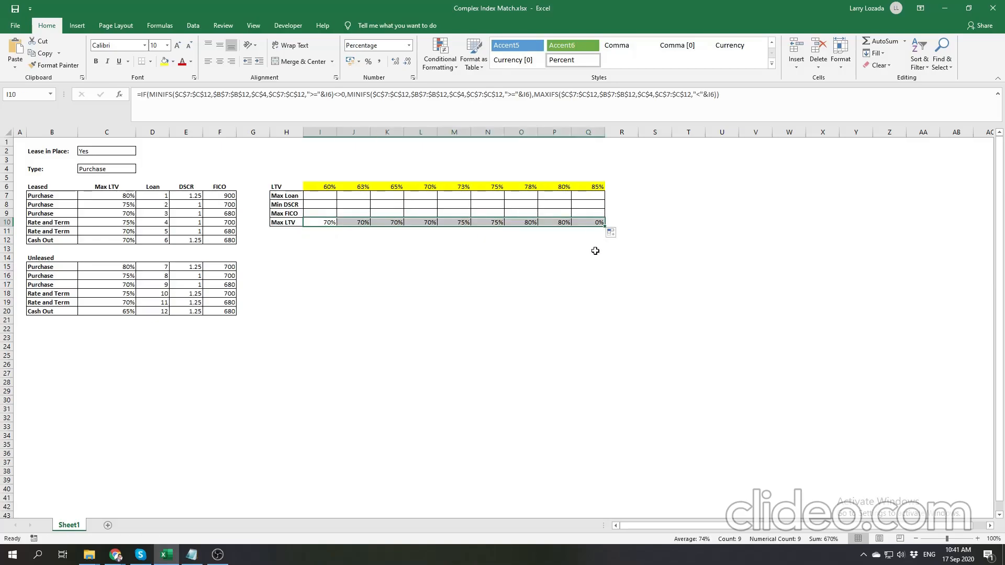
click(591, 222)
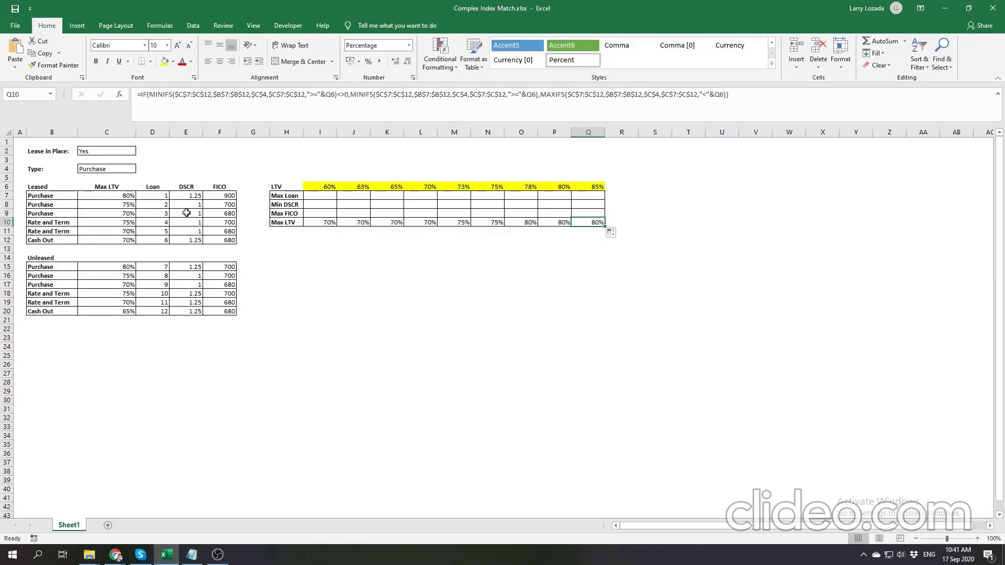
- Set the second leased Purchase row's Max LTV in C8 to 83% and check the formula result in Q10
click(124, 204)
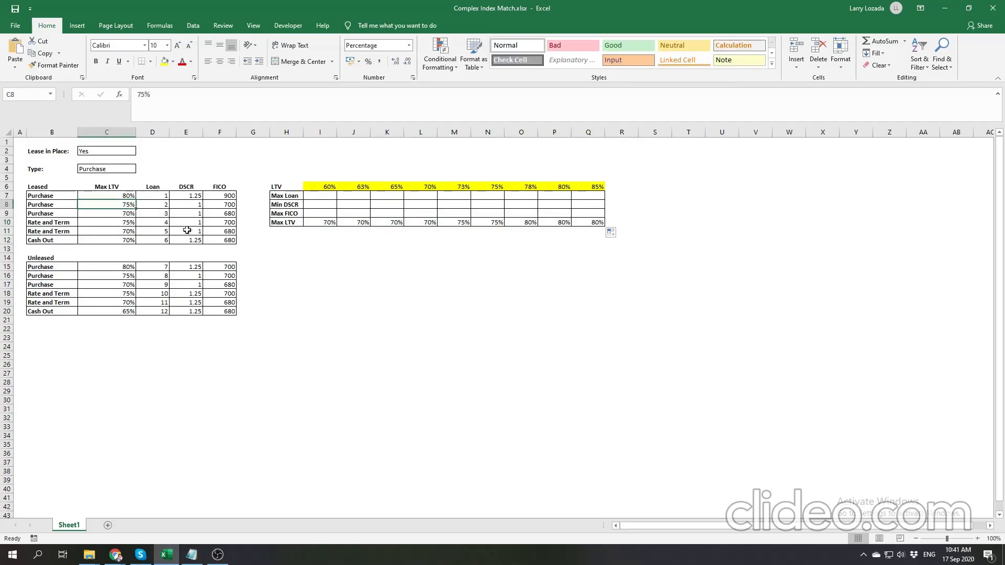
drag(121, 197, 112, 212)
click(113, 206)
text(83)
key(Return)
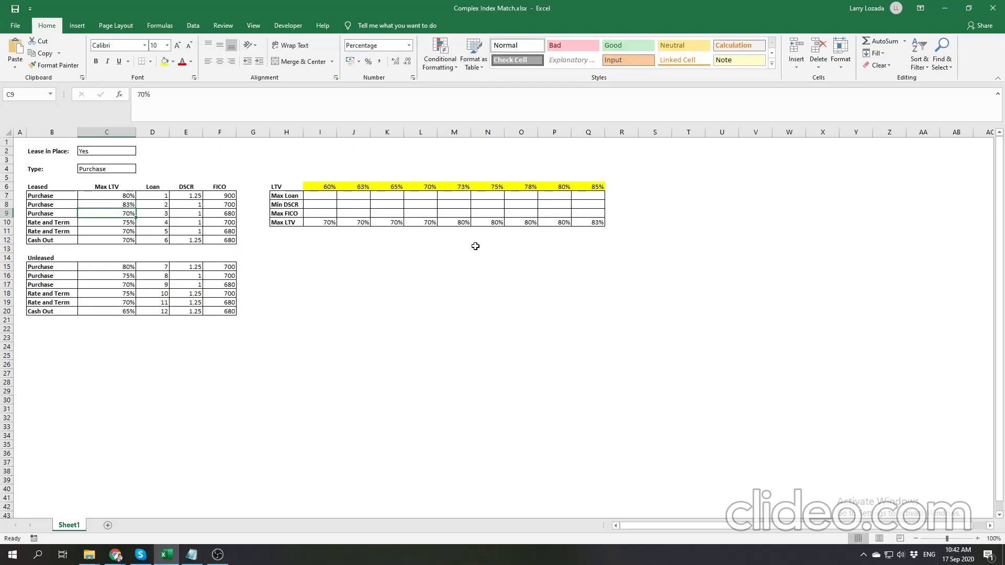
click(591, 223)
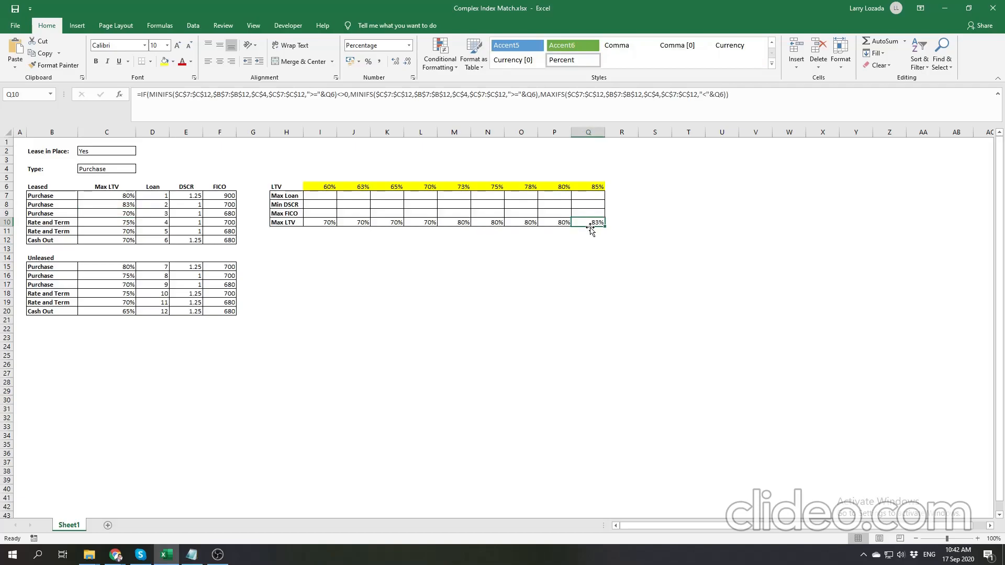
- Set the first leased Purchase row's Max LTV in C7 to 93% and check the formula result in Q10
click(115, 206)
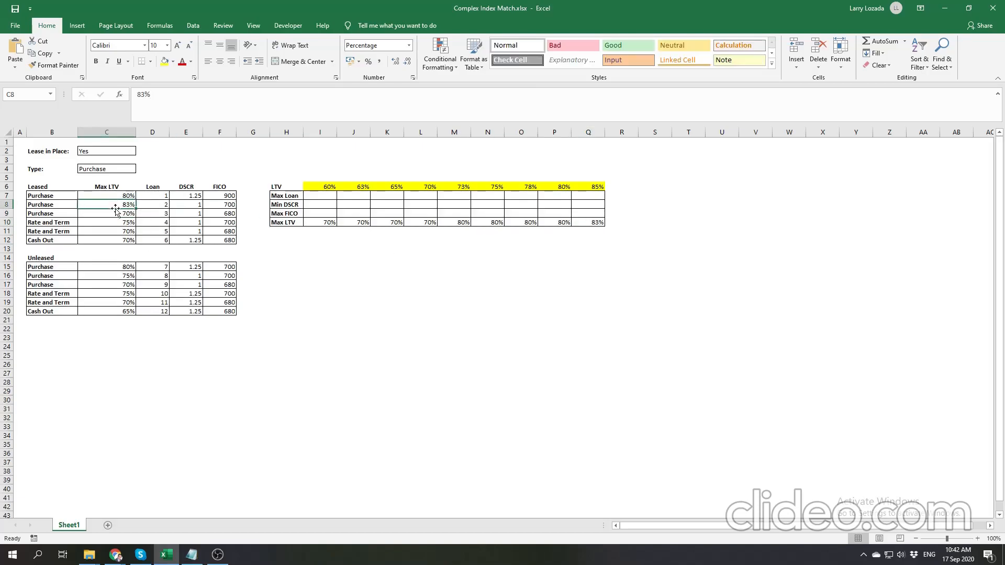
click(116, 197)
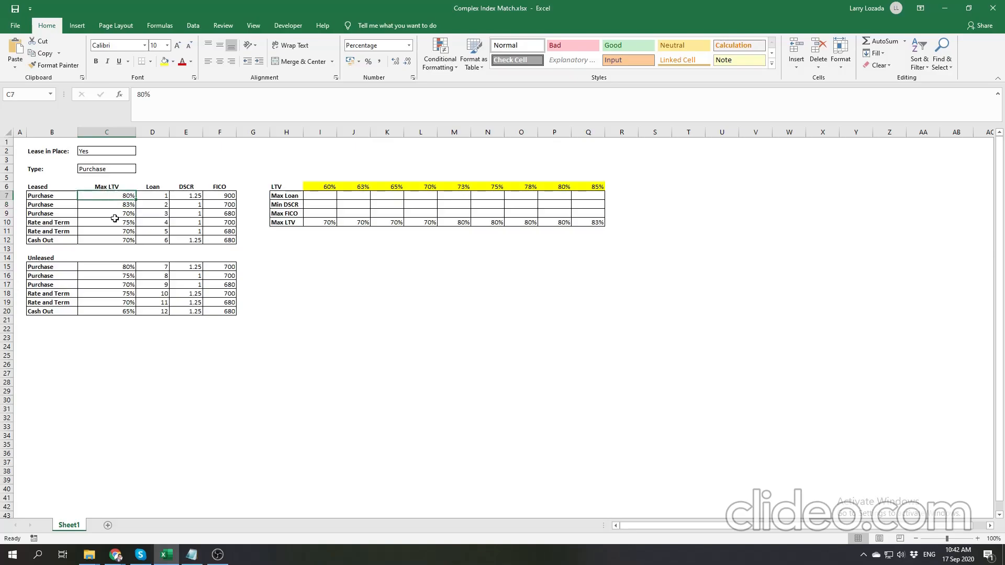
text(83)
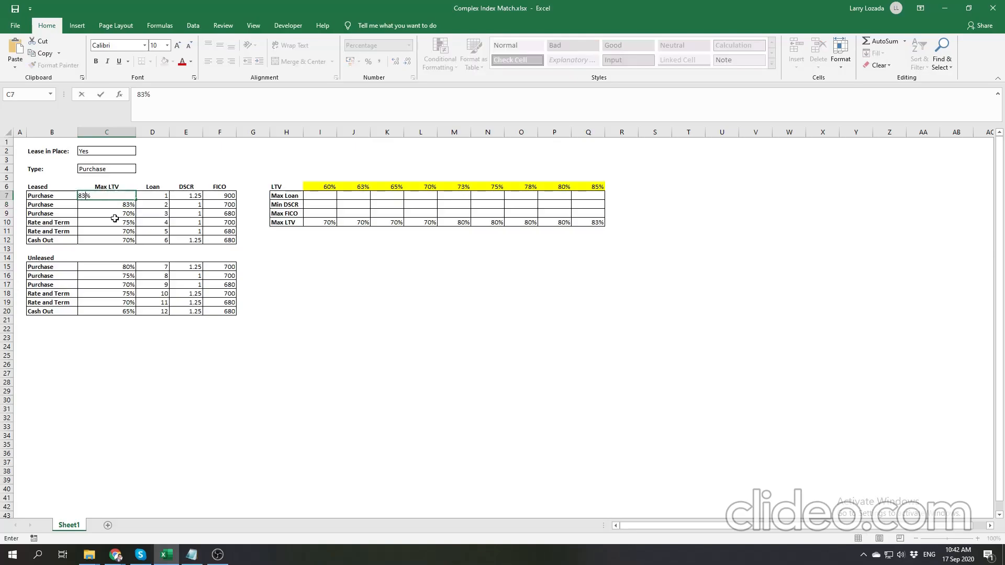
key(BackSpace)
key(BackSpace)
text(93)
key(Return)
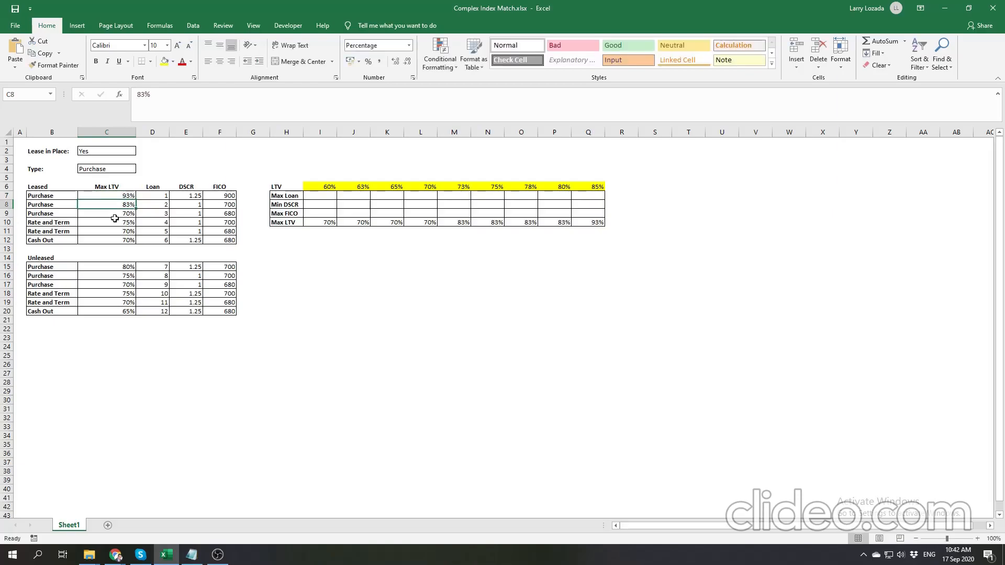
click(591, 223)
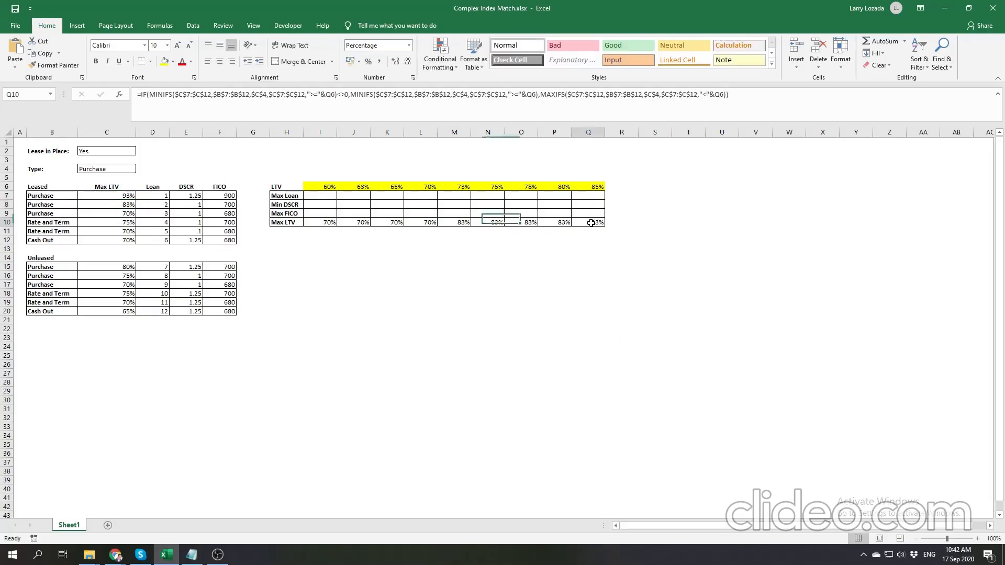
click(121, 195)
click(406, 273)
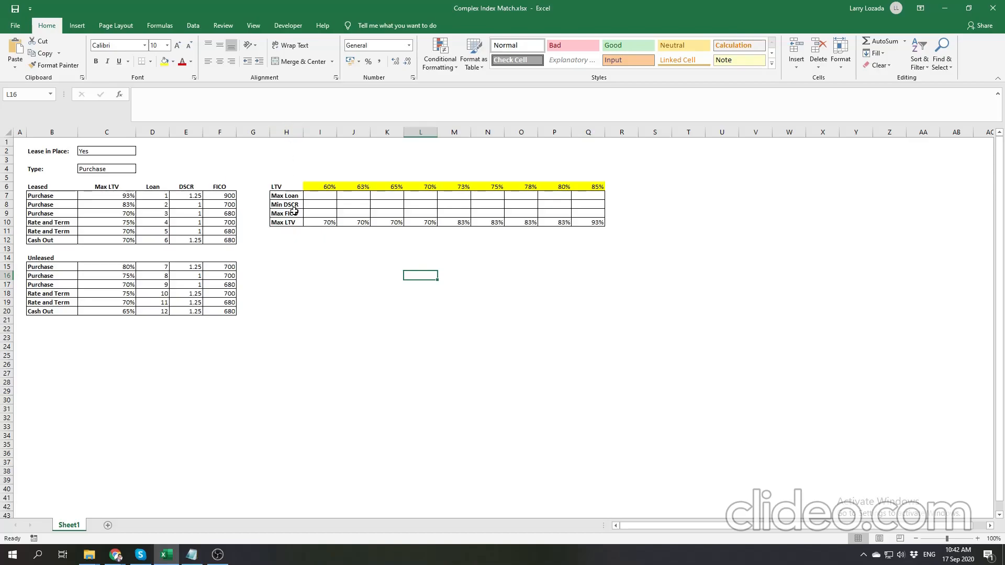
- Test the Max LTV row by switching the Type in C4 to Cash Out and to Rate and Term
click(320, 223)
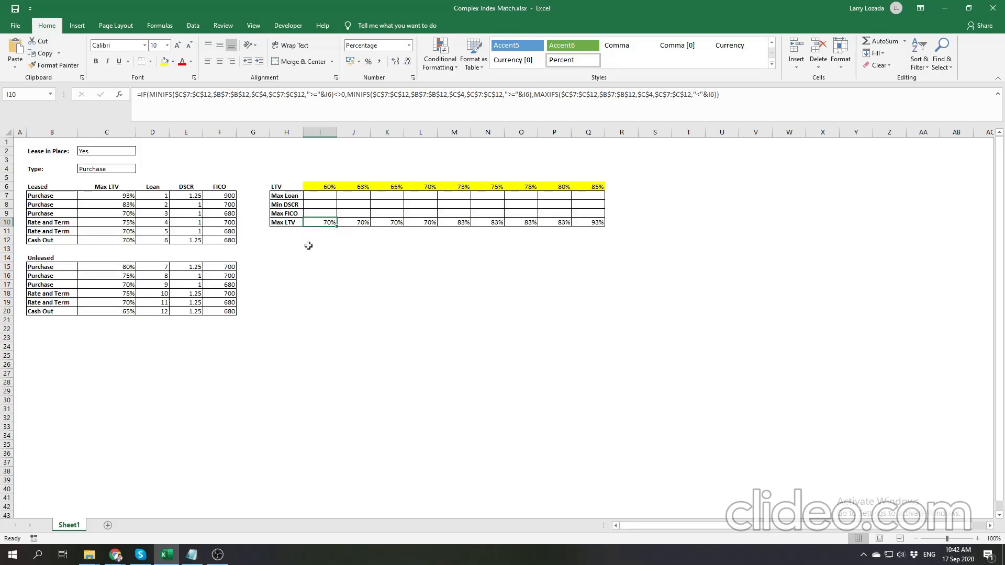
click(124, 170)
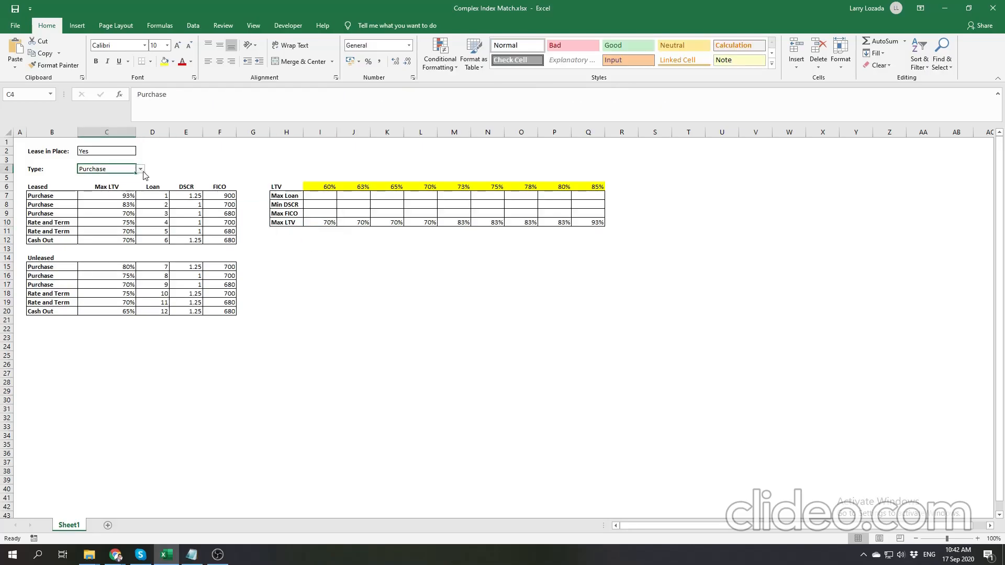
click(140, 170)
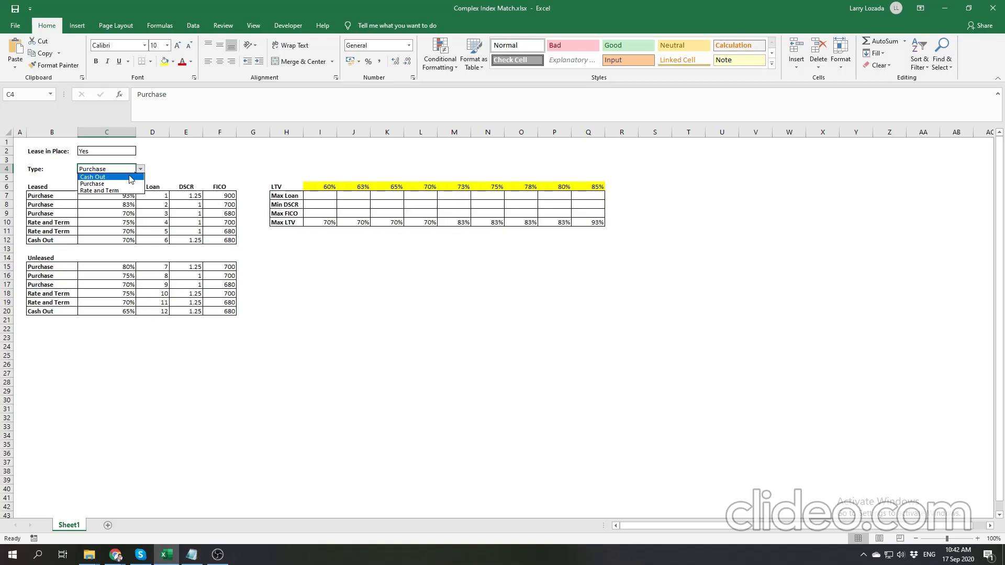
click(111, 183)
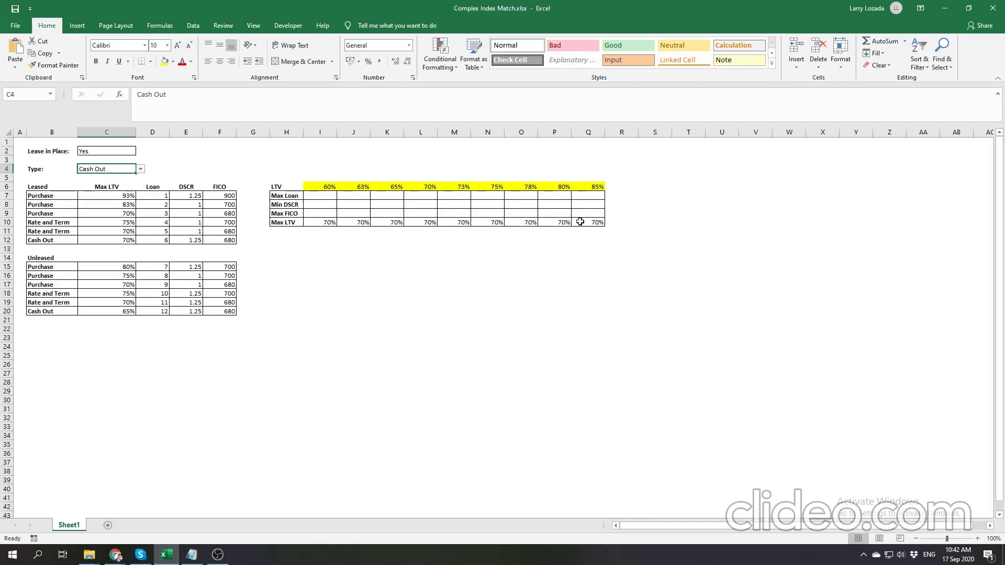
click(140, 169)
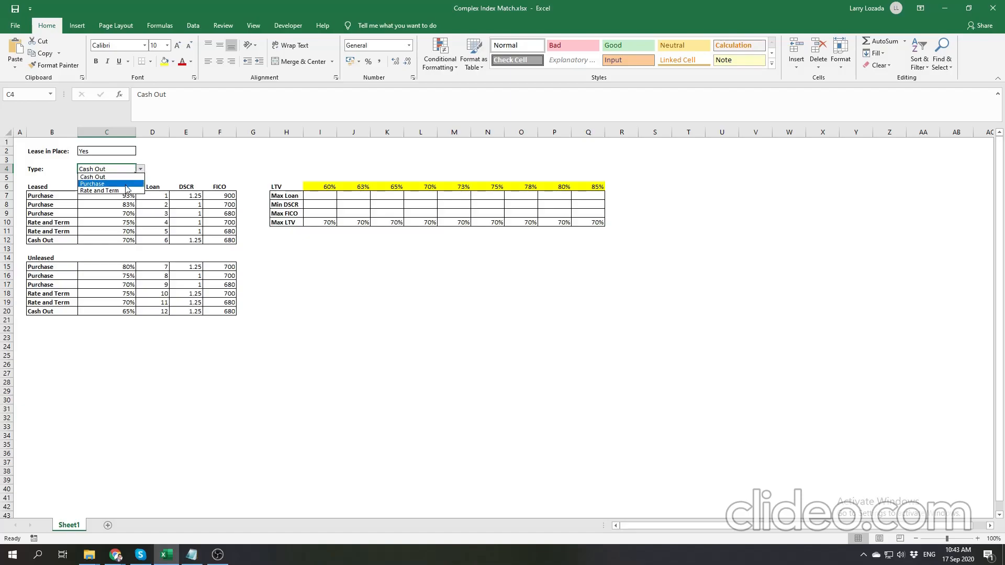
click(123, 192)
click(310, 250)
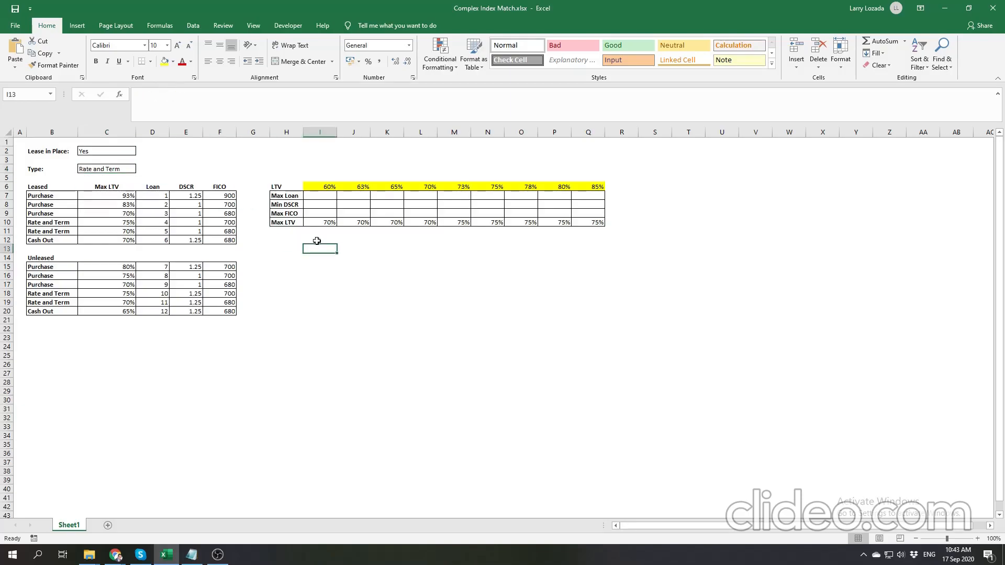
- Compare the leased Rate and Term limits in C10:C11 with the Max LTV results in I10:Q10
click(328, 188)
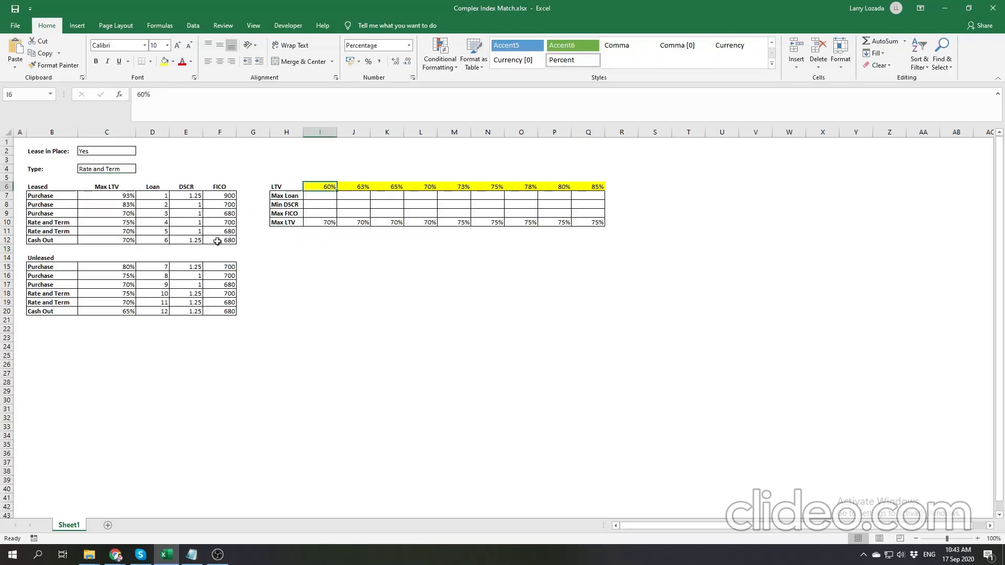
click(329, 224)
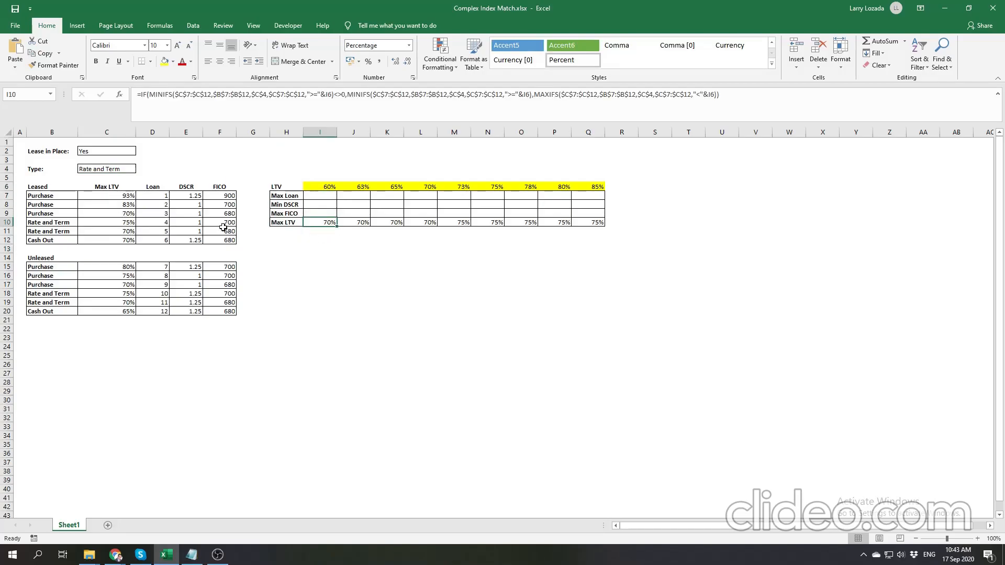
drag(131, 224, 130, 231)
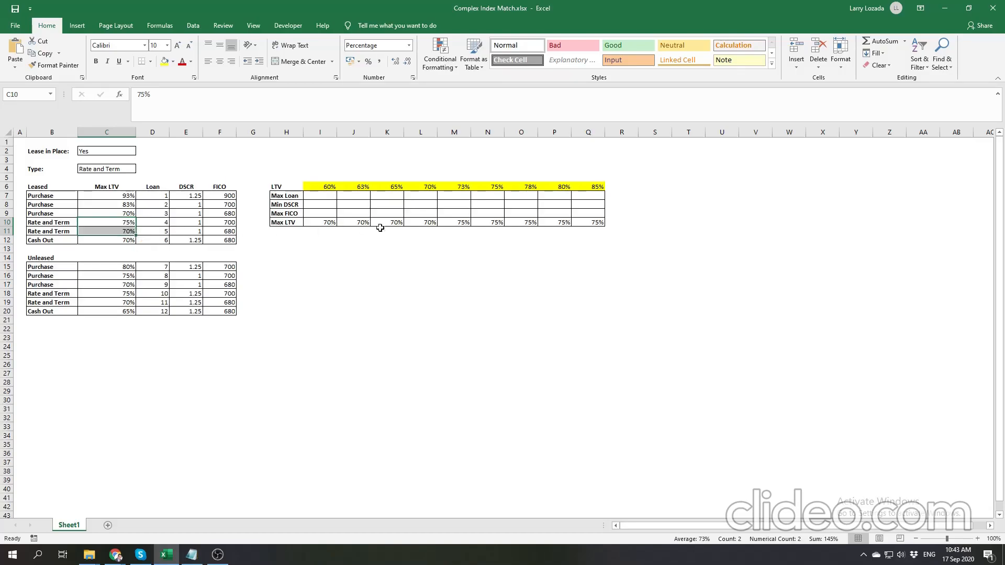
drag(327, 221, 433, 222)
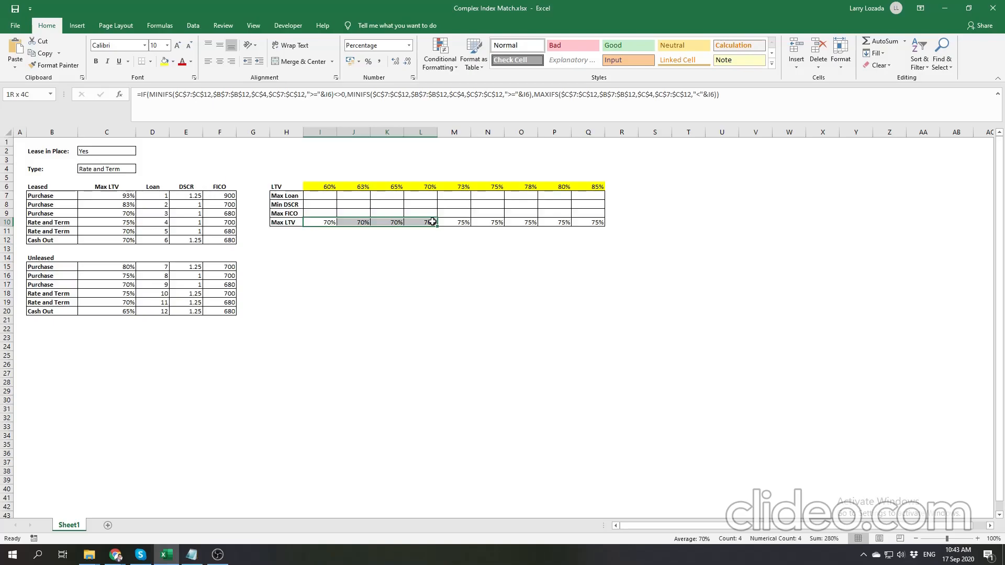
click(98, 231)
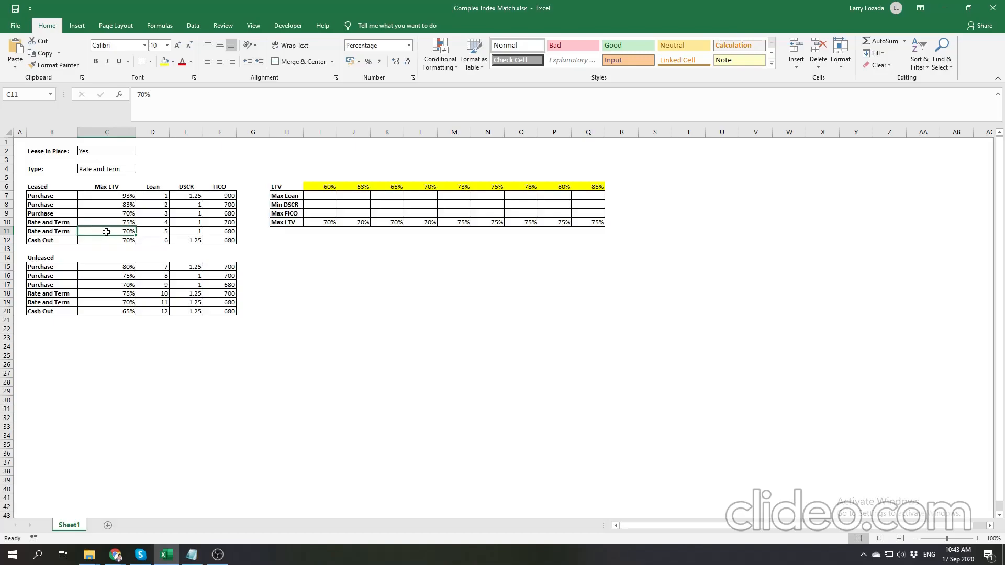
click(465, 223)
drag(465, 223, 595, 225)
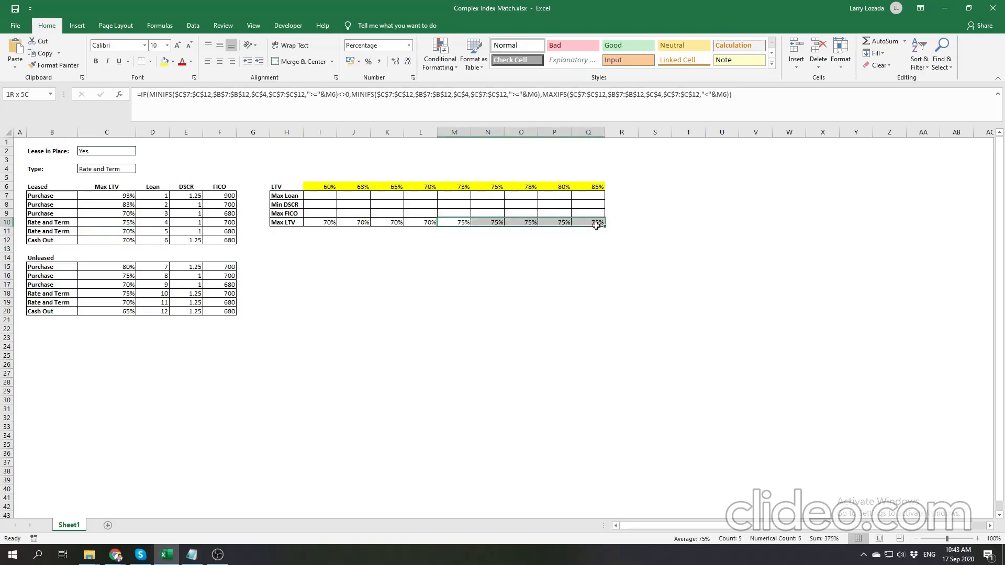
click(422, 257)
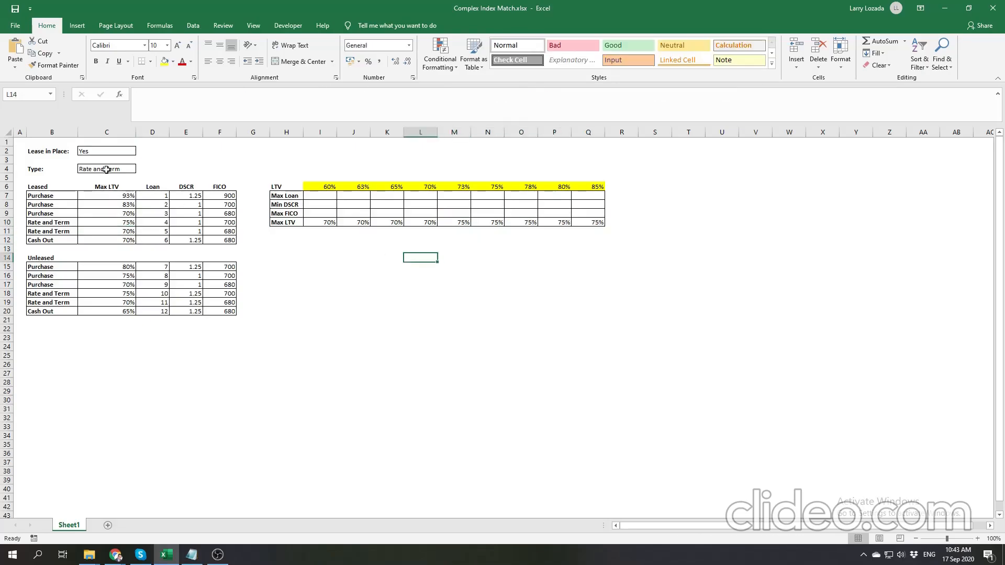
- Set the Type in C4 back to Purchase and review the I10 formula and the Lease in Place cell
click(105, 169)
click(140, 170)
click(94, 183)
click(180, 160)
click(320, 222)
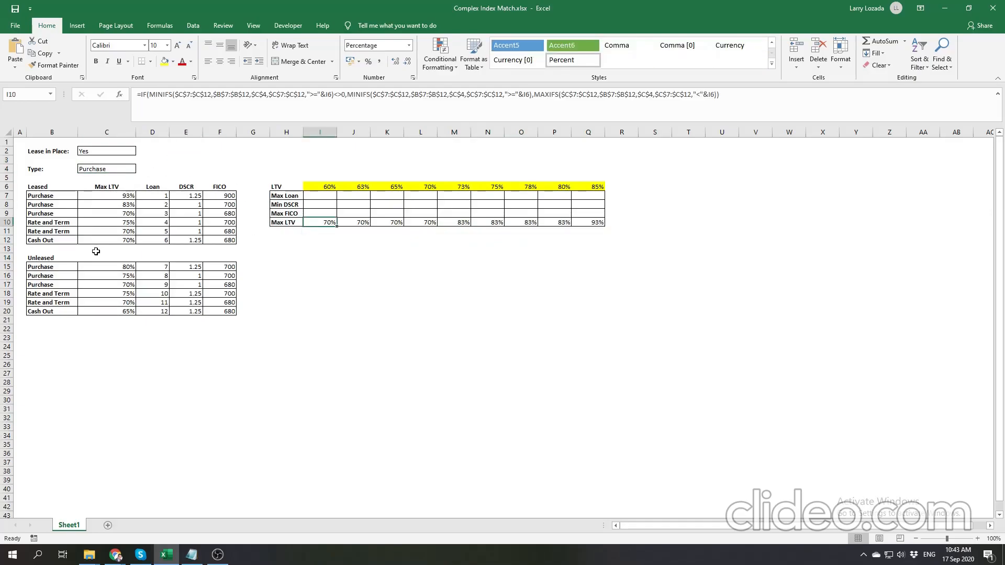
click(116, 151)
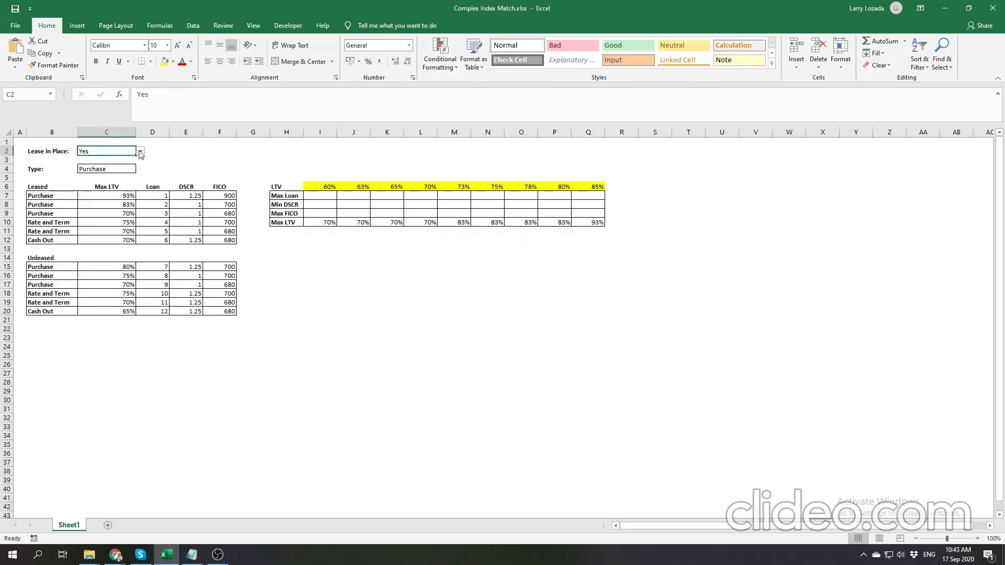
- Enlarge the formula bar and insert an outer IF function ahead of the existing IF in the I10 formula
click(317, 223)
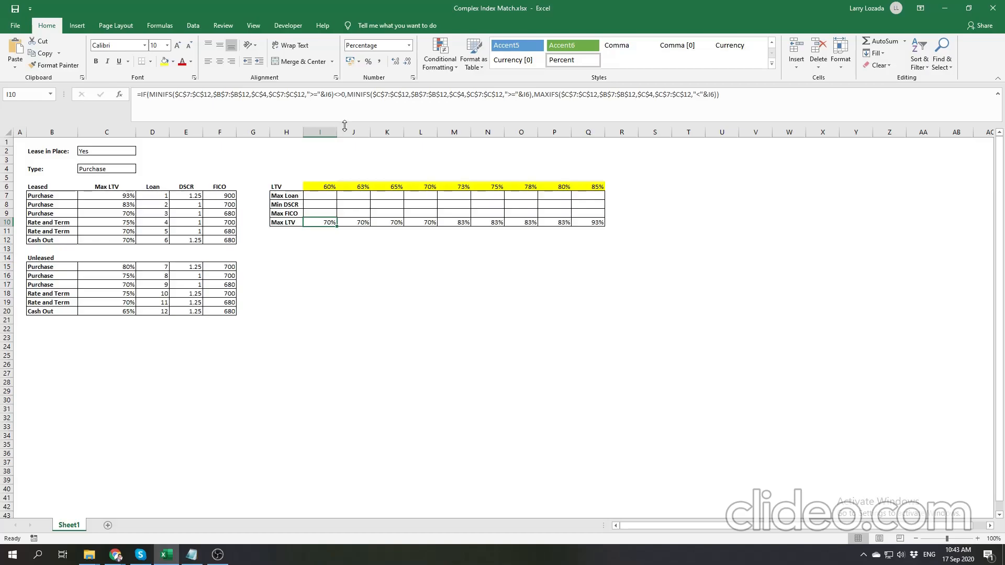
drag(346, 121, 345, 132)
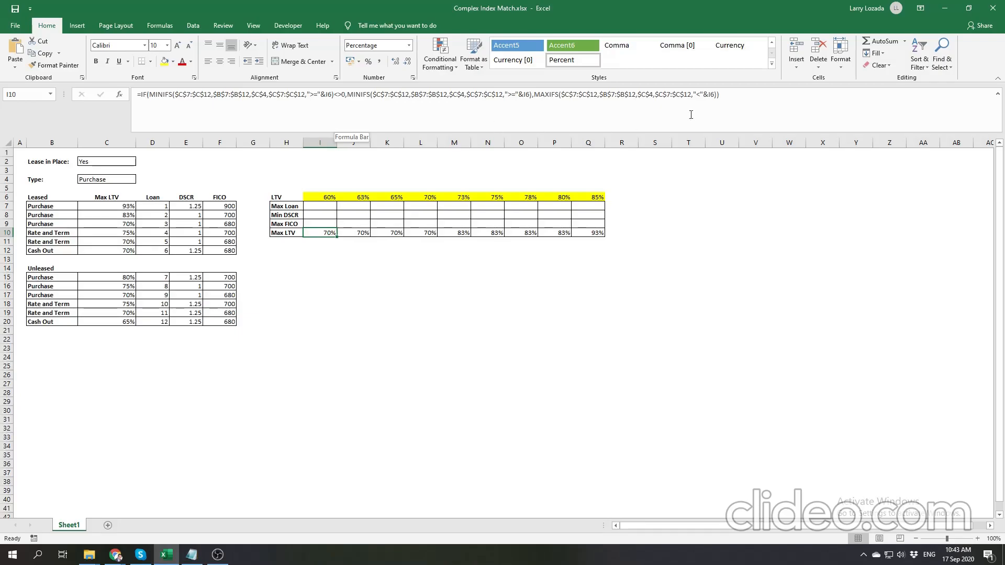
drag(746, 95, 141, 95)
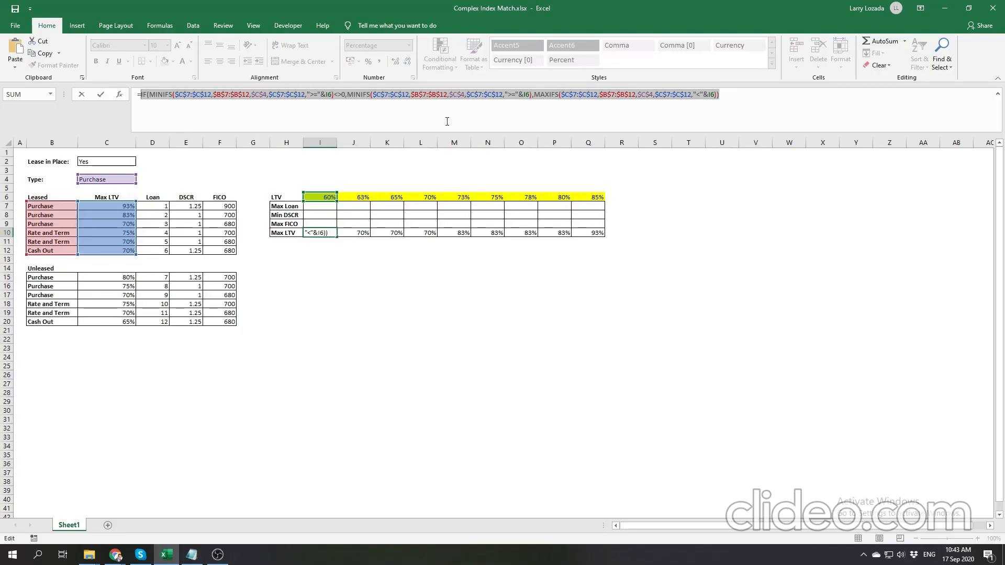
key(Left)
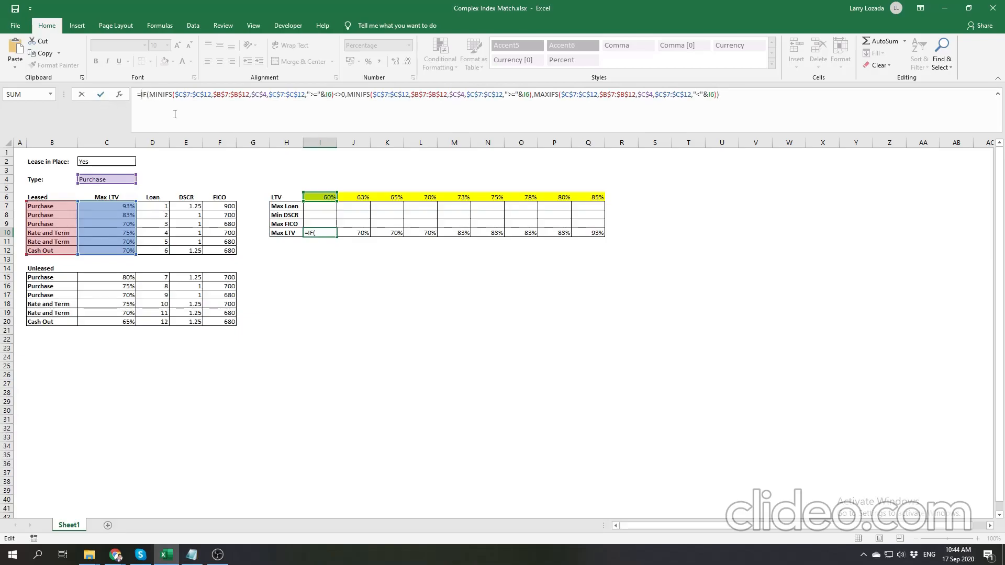
text(if)
key(Tab)
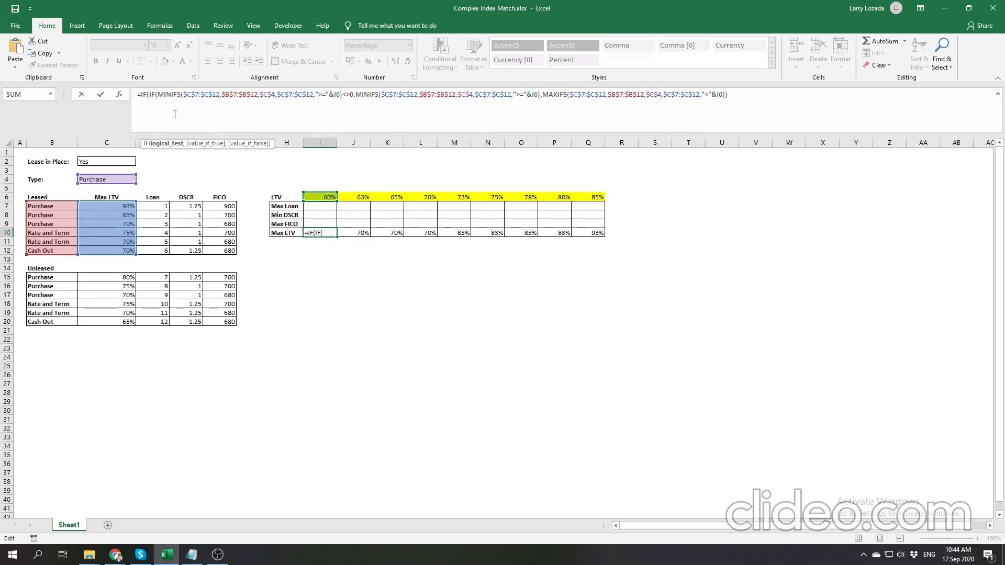
- Enter $C$2="Yes" as the outer IF's logical test, with the existing IF expression following as its value_if_true
click(101, 162)
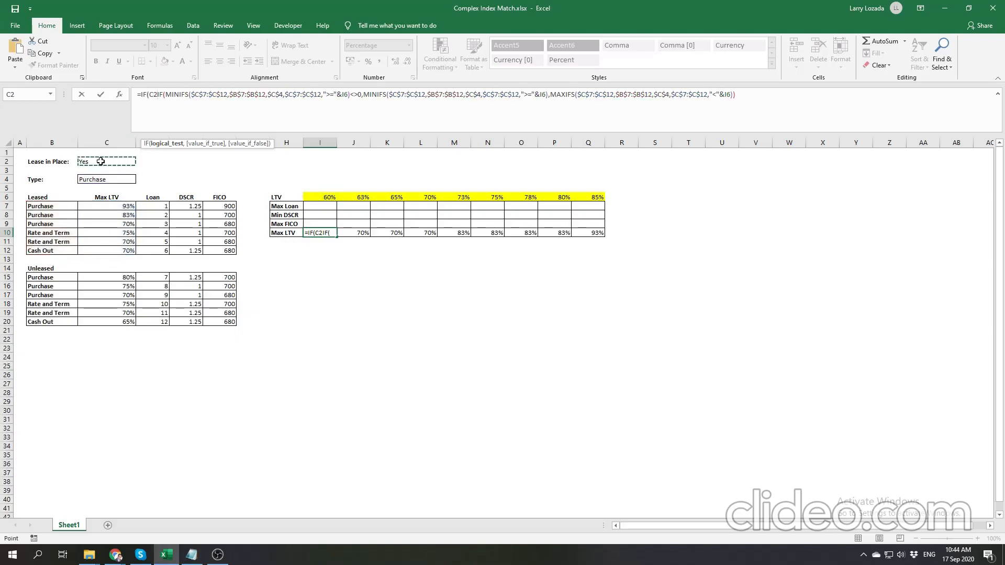
key(F4)
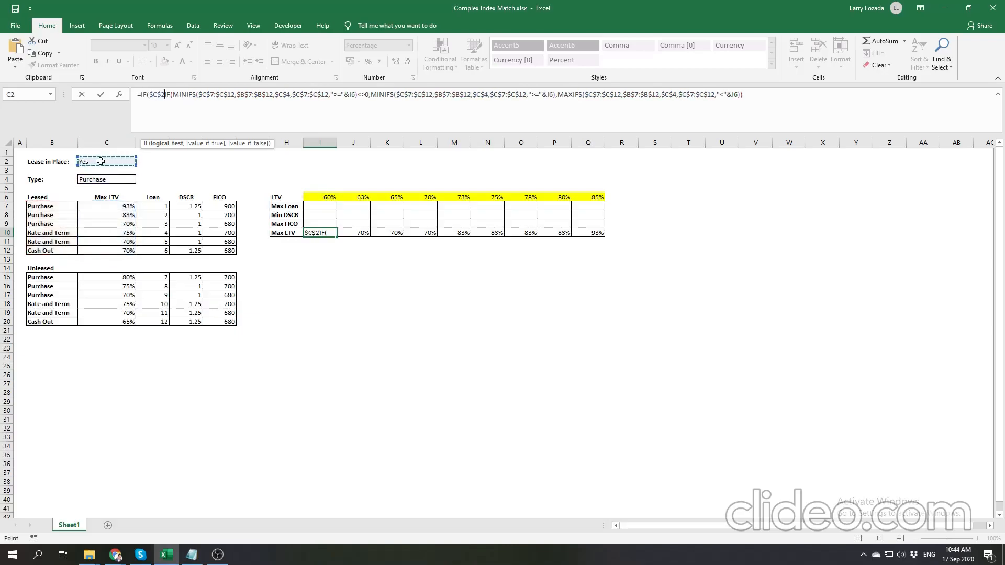
text(=)
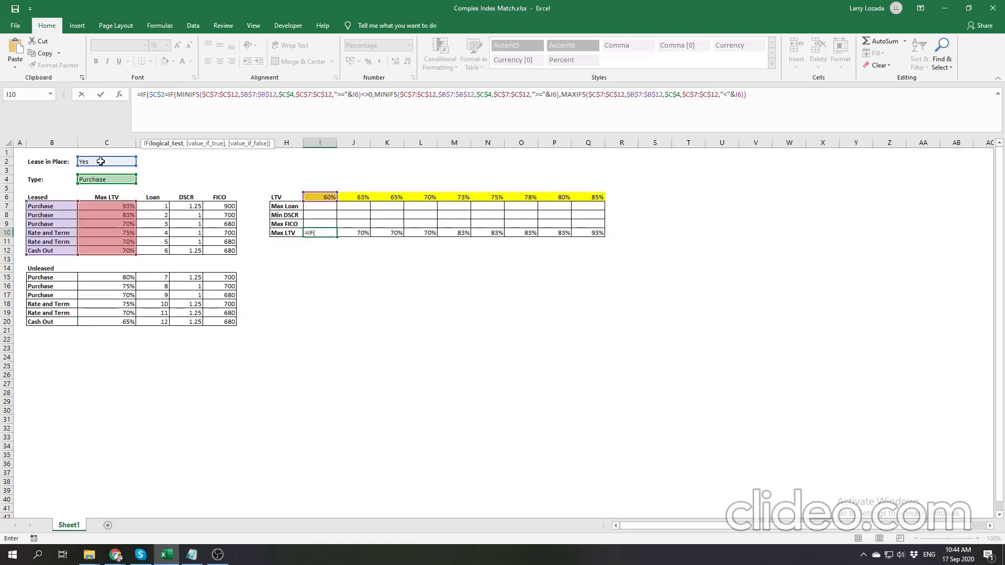
text("Yes)
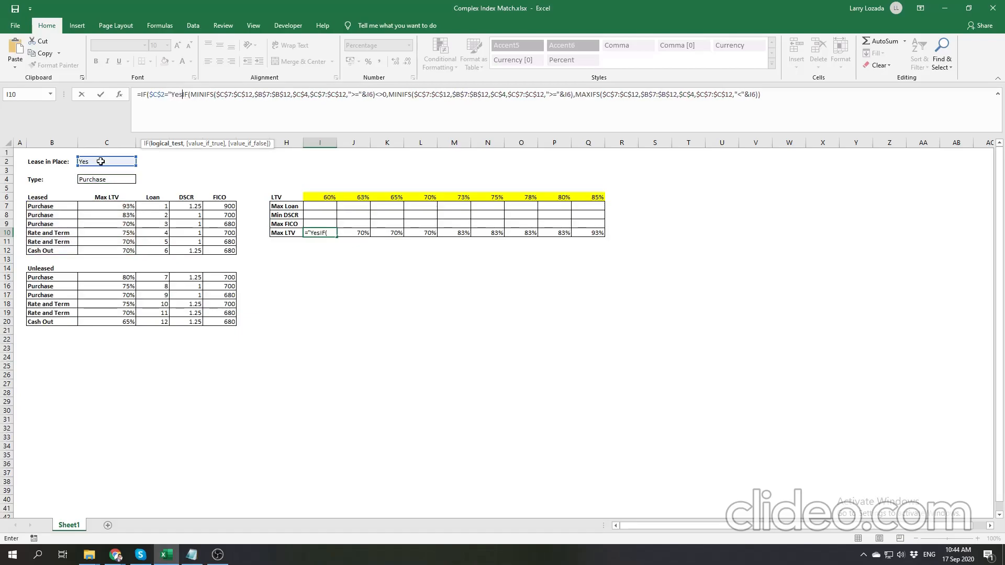
text(",)
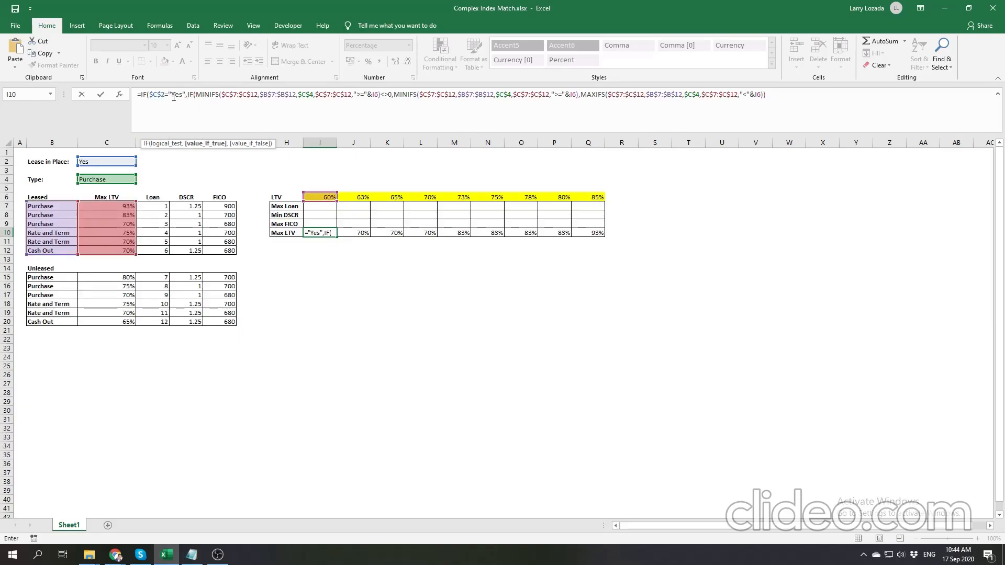
- Add a copy of the inner IF expression on a new line as the outer IF's value_if_false and close the outer parenthesis
drag(783, 92, 189, 93)
key(ctrl+c)
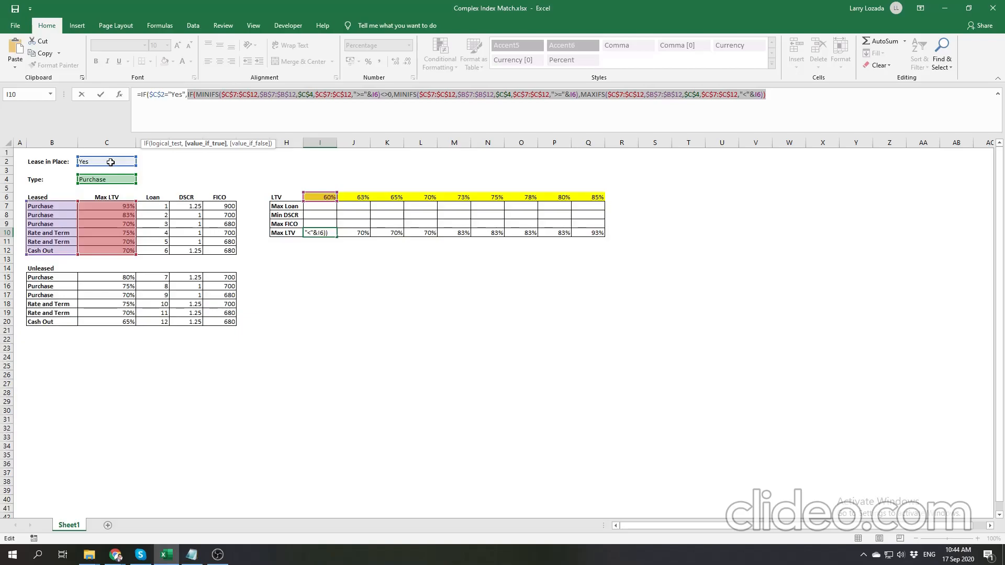
click(790, 96)
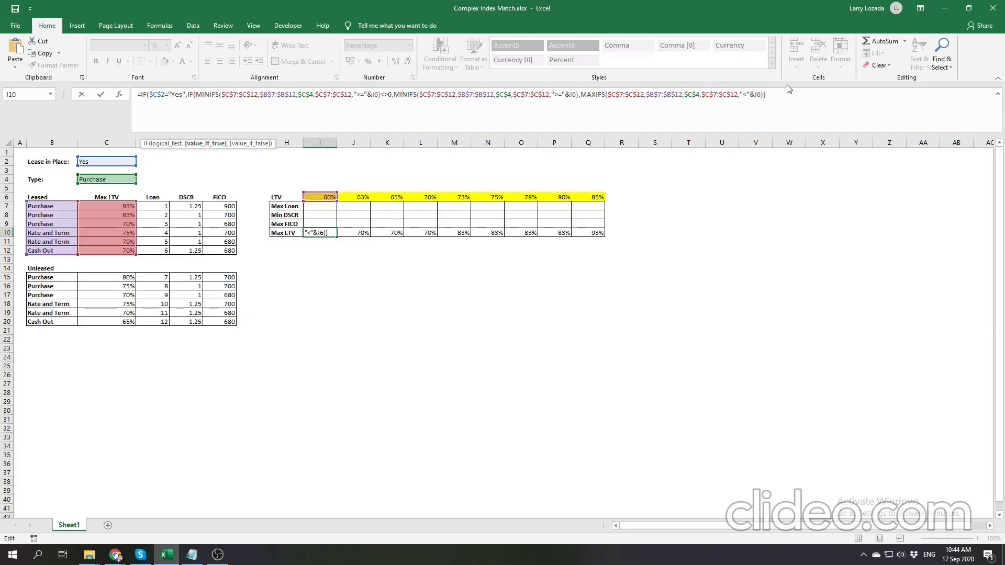
text(,)
key(alt+Return)
key(ctrl+v)
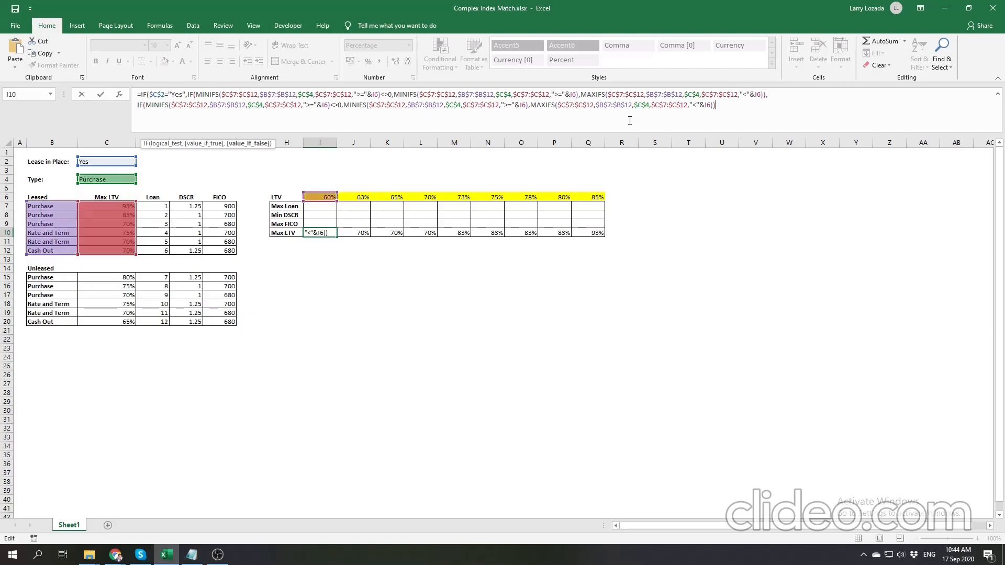
text())
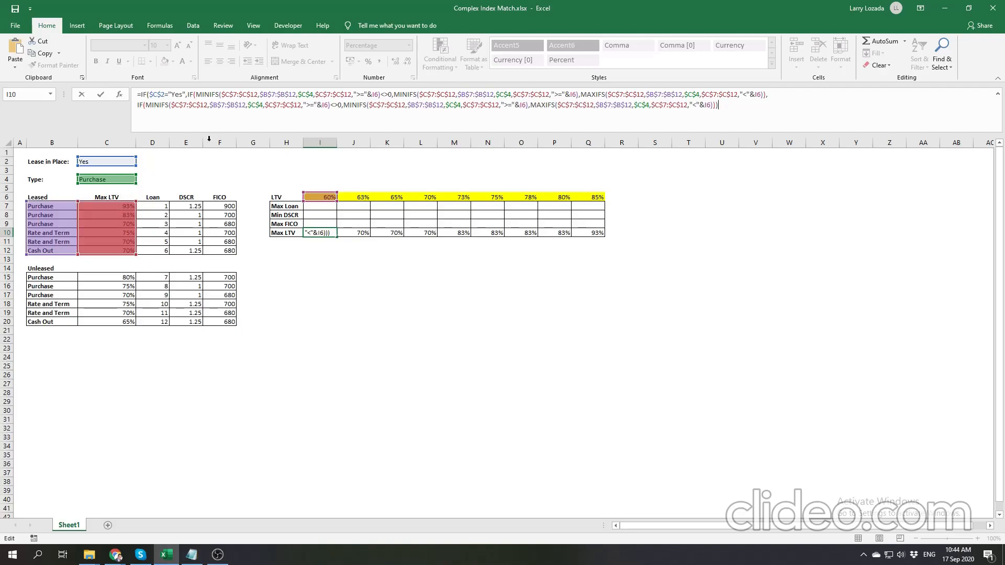
- In the I10 formula's value_if_false IF, change the first MINIFS min_range to the Unleased range $C$15:$C$21
click(246, 105)
click(189, 105)
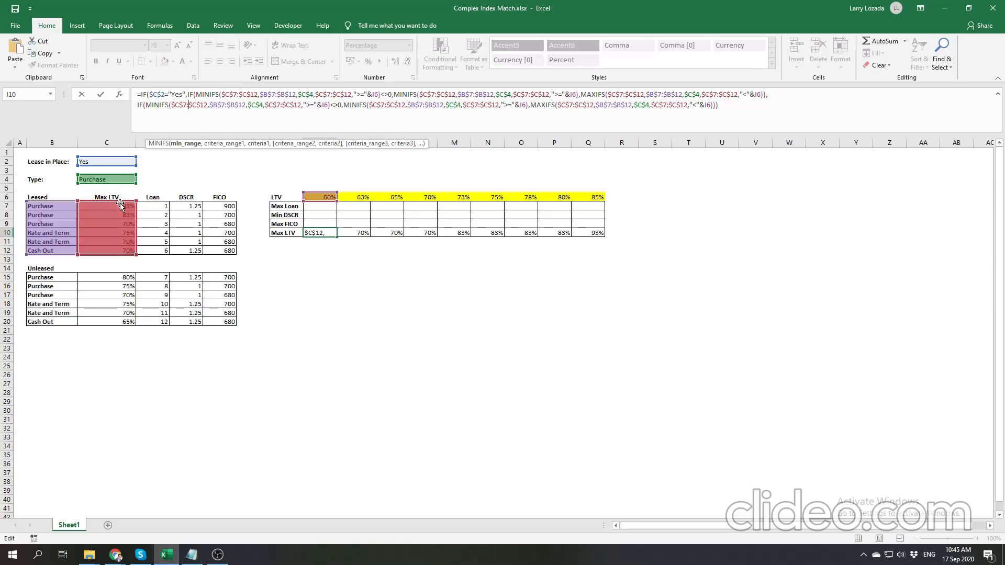
mouse_move(120, 205)
mouse_down()
mouse_move(118, 296)
mouse_move(118, 205)
mouse_up()
click(185, 106)
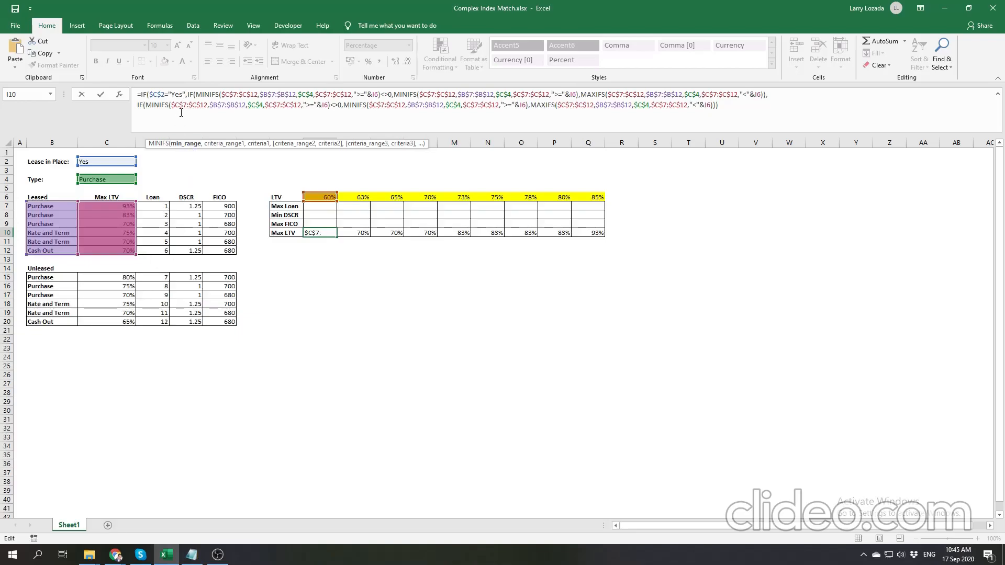
key(Delete)
text(15)
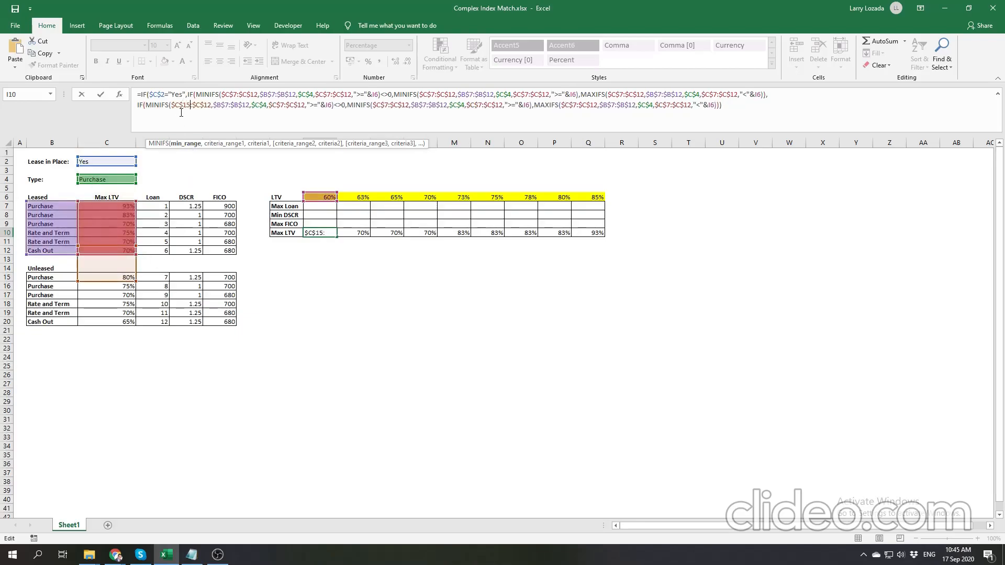
click(204, 105)
key(Delete)
key(Delete)
text(21)
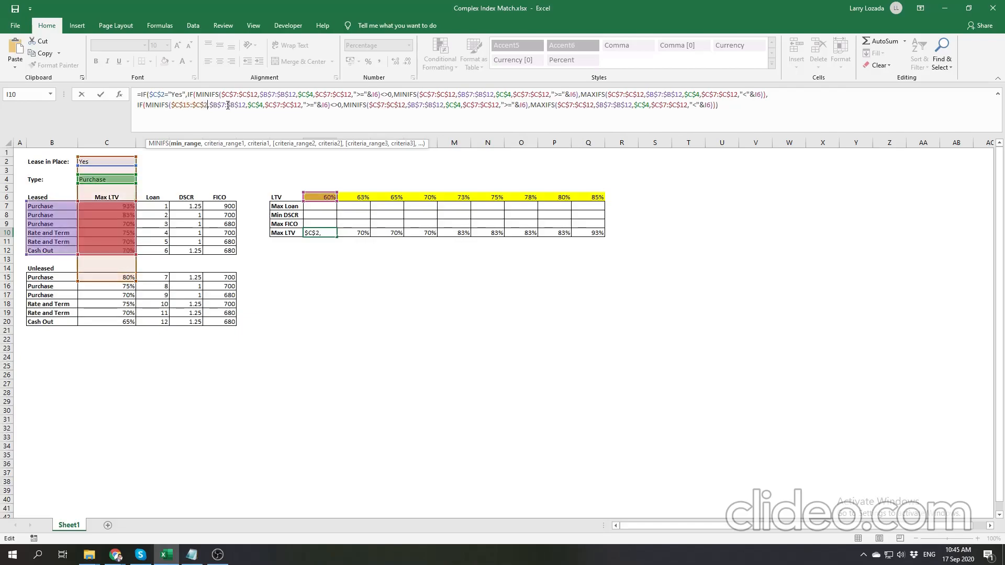
- Change the criteria_range1 of that first MINIFS to $B$15:$B$21
click(226, 105)
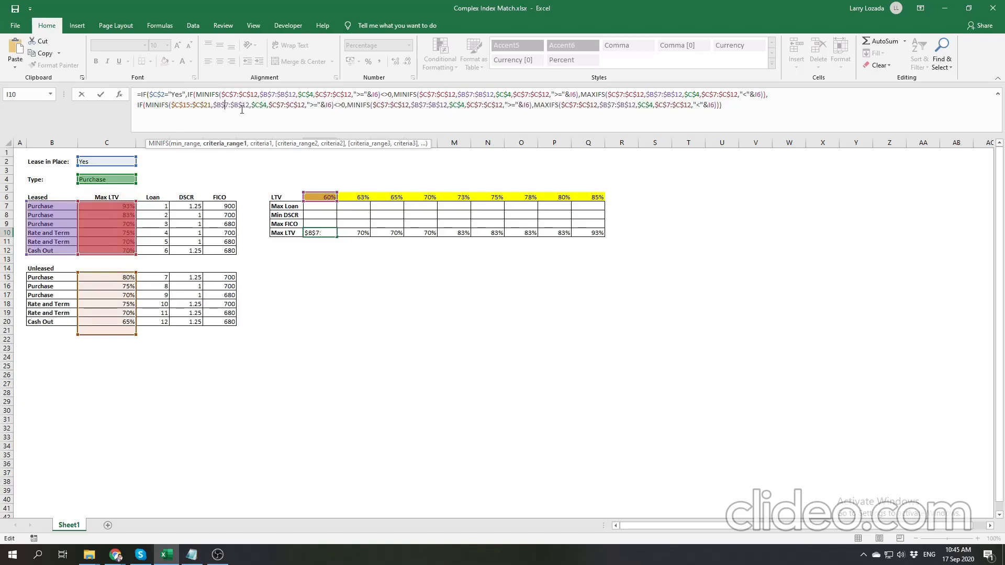
key(Delete)
text(15)
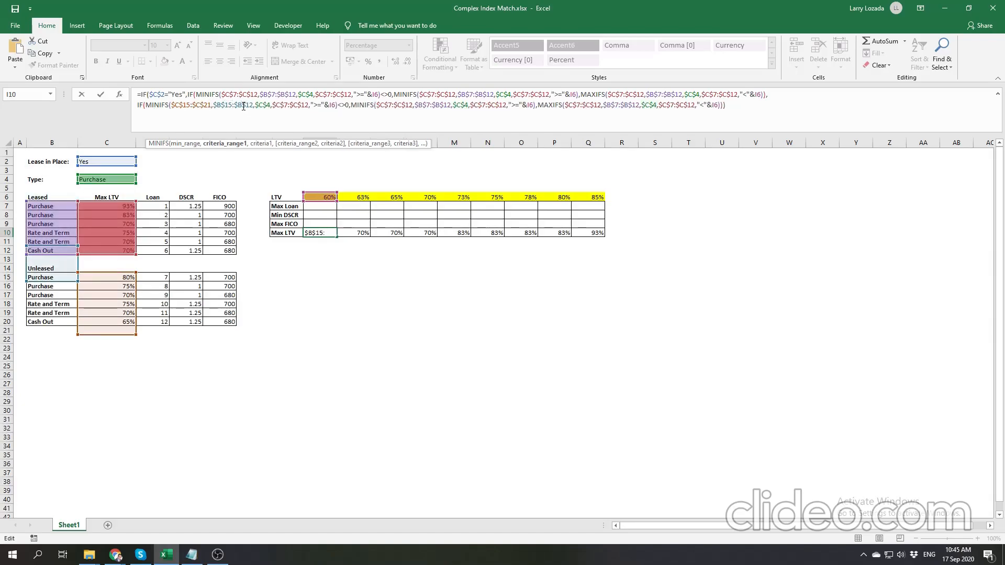
key(Delete)
key(Delete)
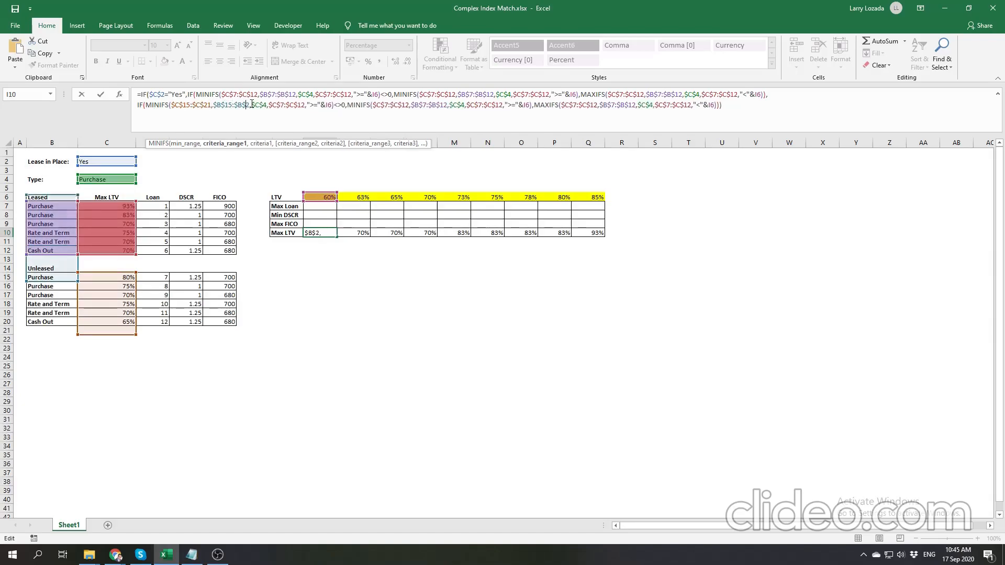
text(21)
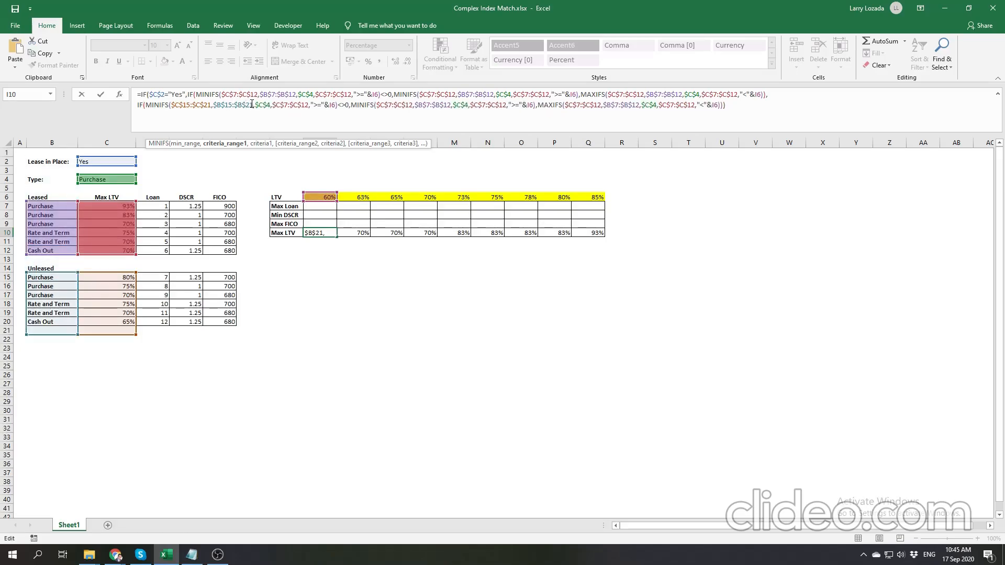
- Change the criteria_range2 of the same MINIFS to $C$15:$C$21
click(285, 104)
key(Delete)
text(15)
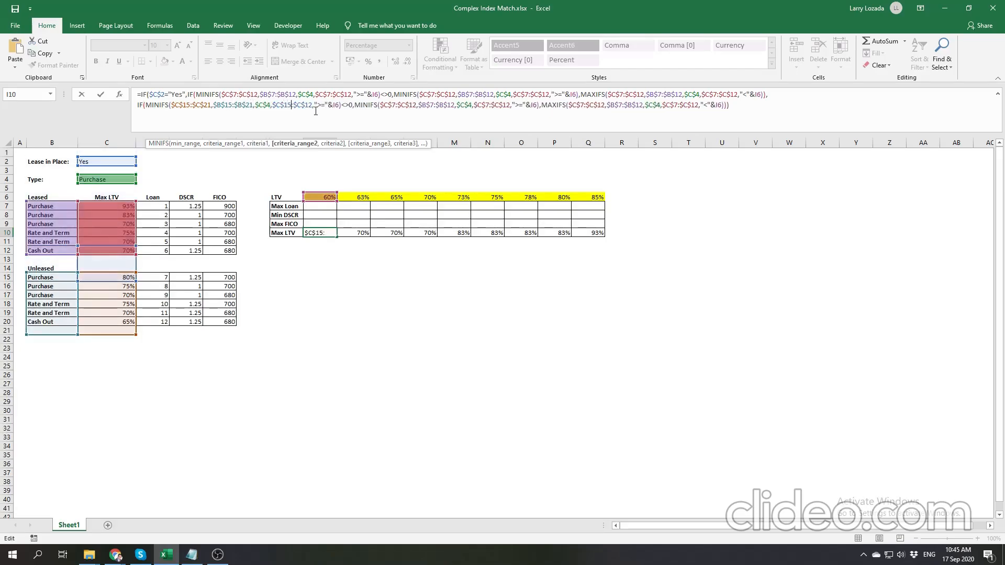
click(306, 104)
key(Delete)
key(Delete)
text(21)
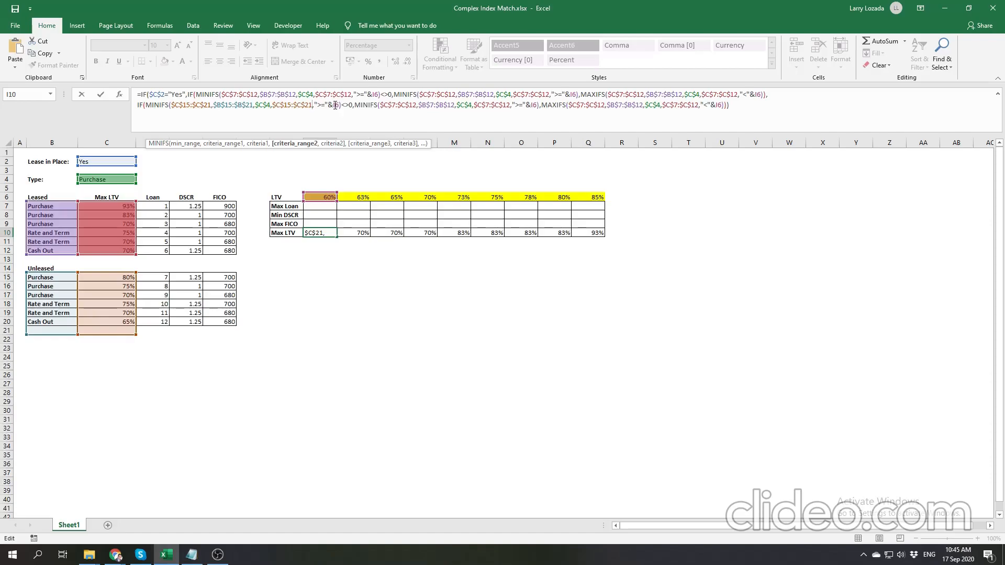
- Correct the end row to 20 in all three ranges of the second line's first MINIFS
key(BackSpace)
text(0)
click(254, 105)
key(BackSpace)
text(0)
click(210, 104)
key(BackSpace)
text(0)
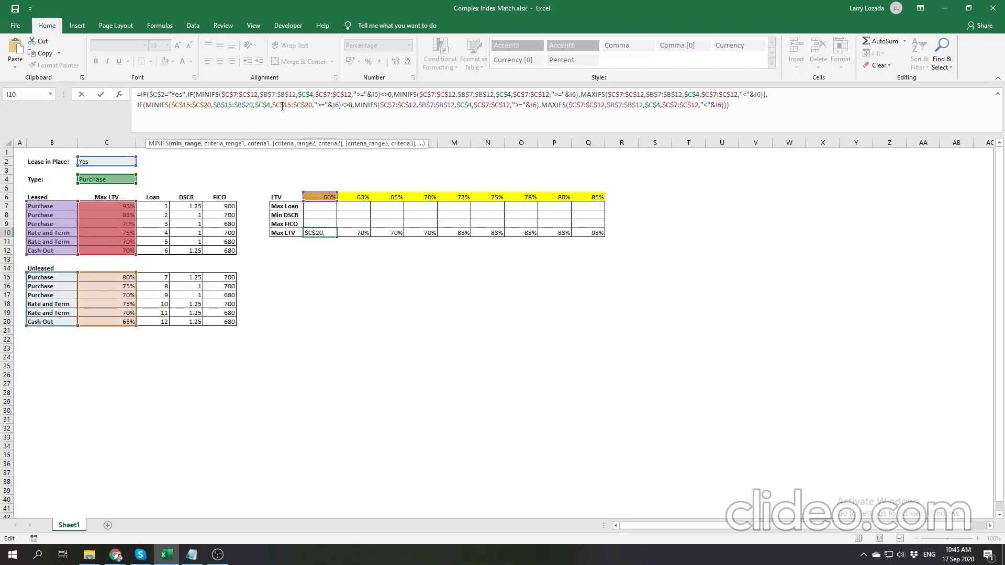
- Change the min_range of the second MINIFS on the second formula line to $C$15:$C$20
click(395, 104)
key(BackSpace)
key(BackSpace)
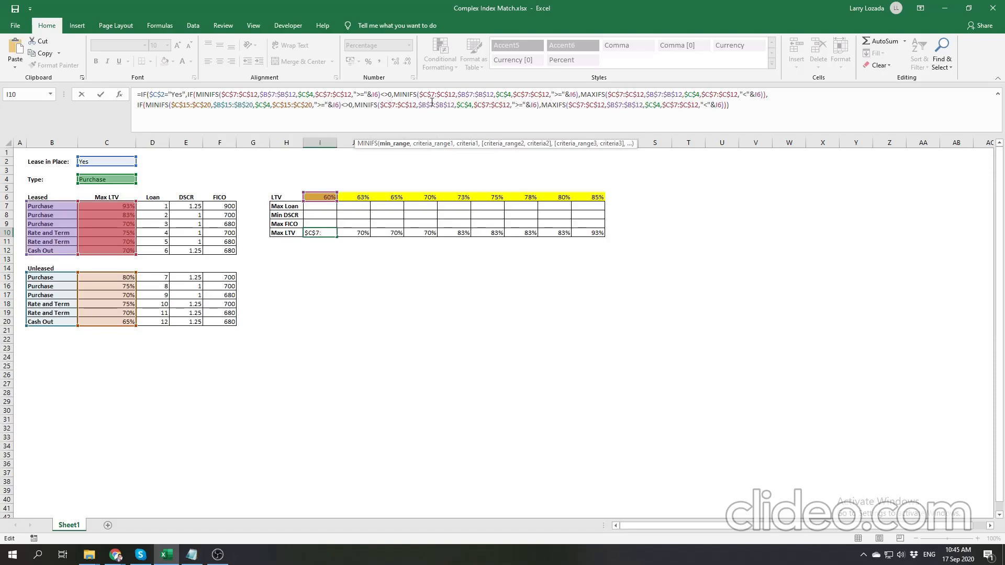
text(15)
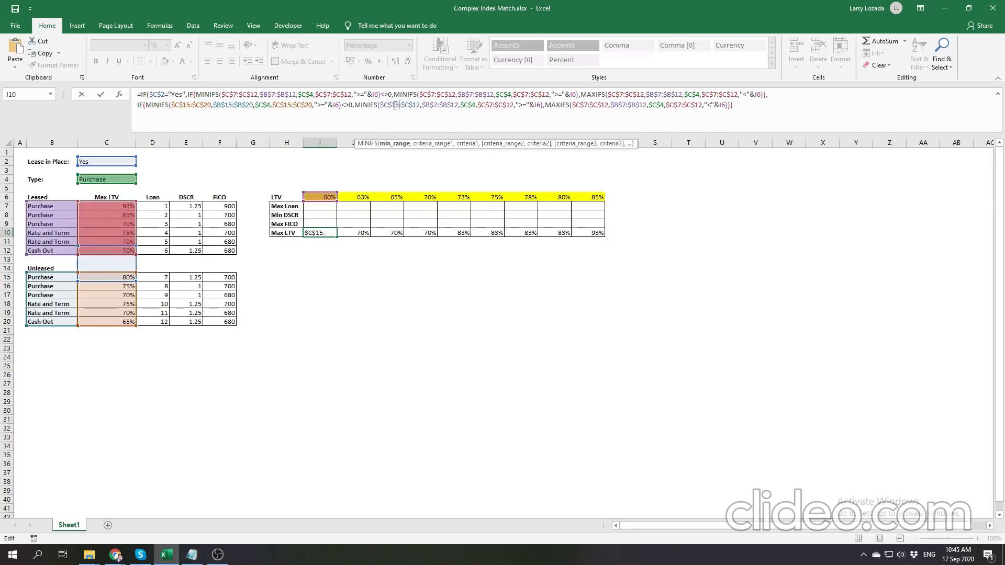
click(414, 104)
key(Delete)
key(Delete)
text(20)
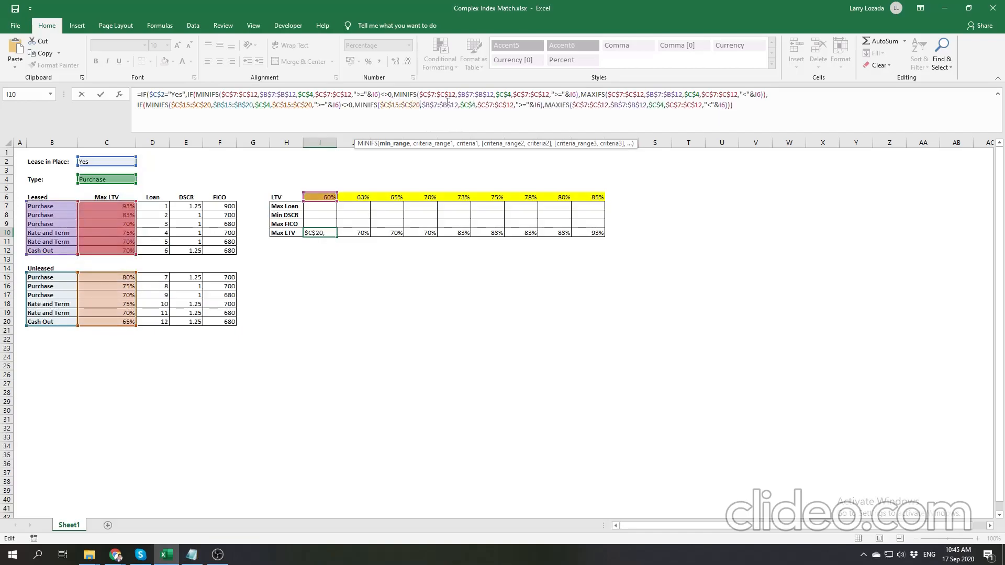
- Change the criteria_range1 of the second line's second MINIFS to $B$15:$B$20
click(439, 105)
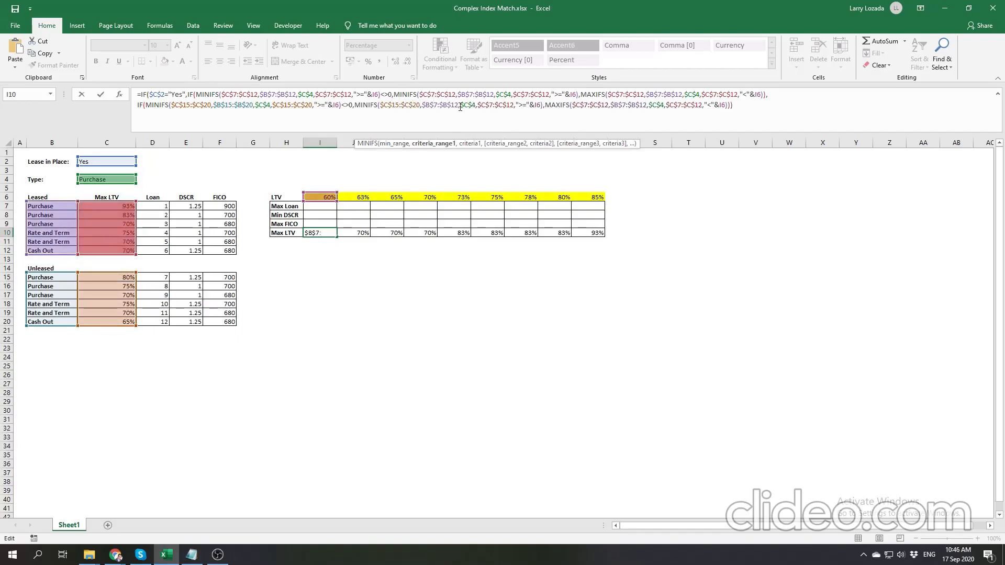
key(BackSpace)
text(15)
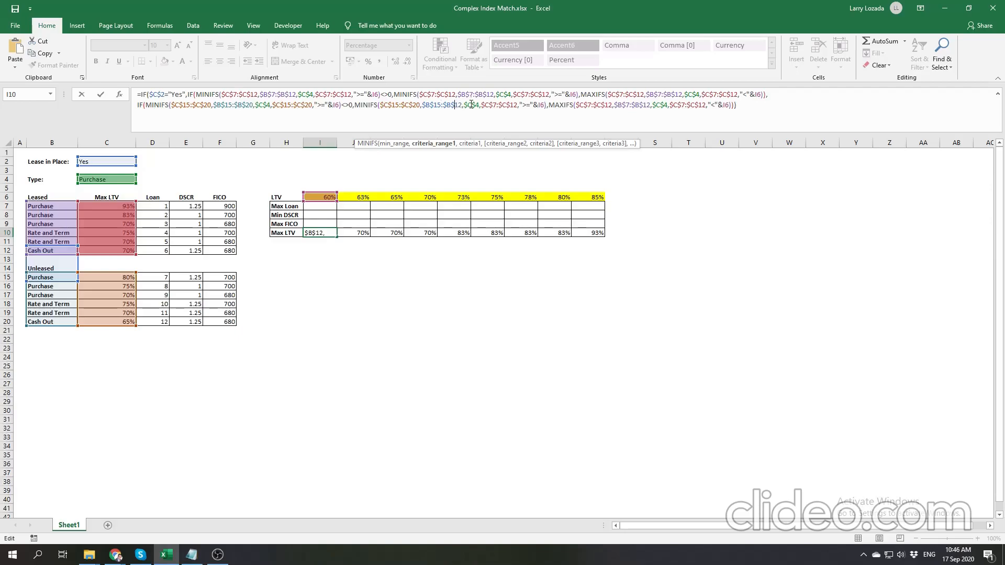
key(BackSpace)
key(BackSpace)
text(20)
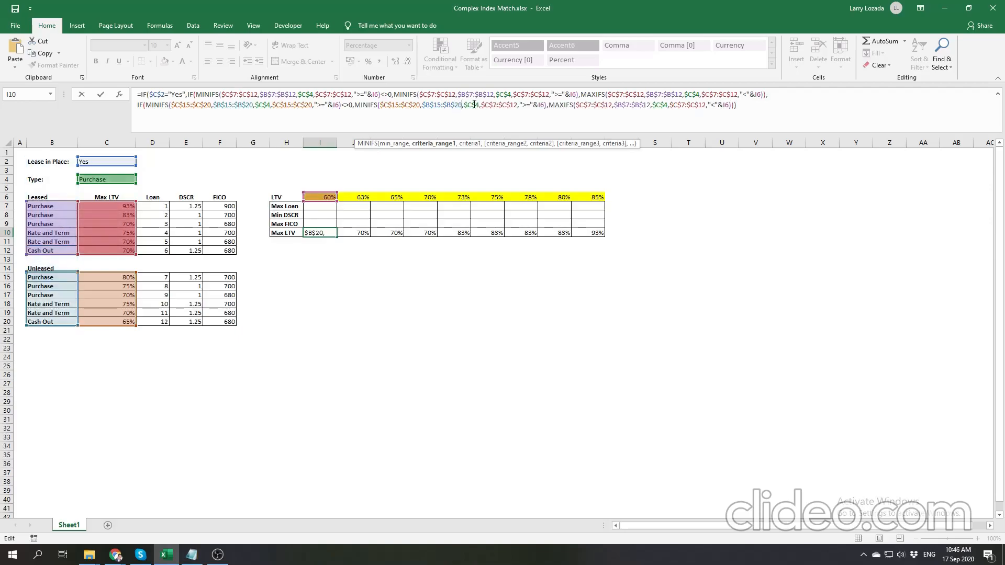
- Change the criteria_range2 of the second line's second MINIFS to $C$15:$C$20
click(494, 104)
key(BackSpace)
text(15)
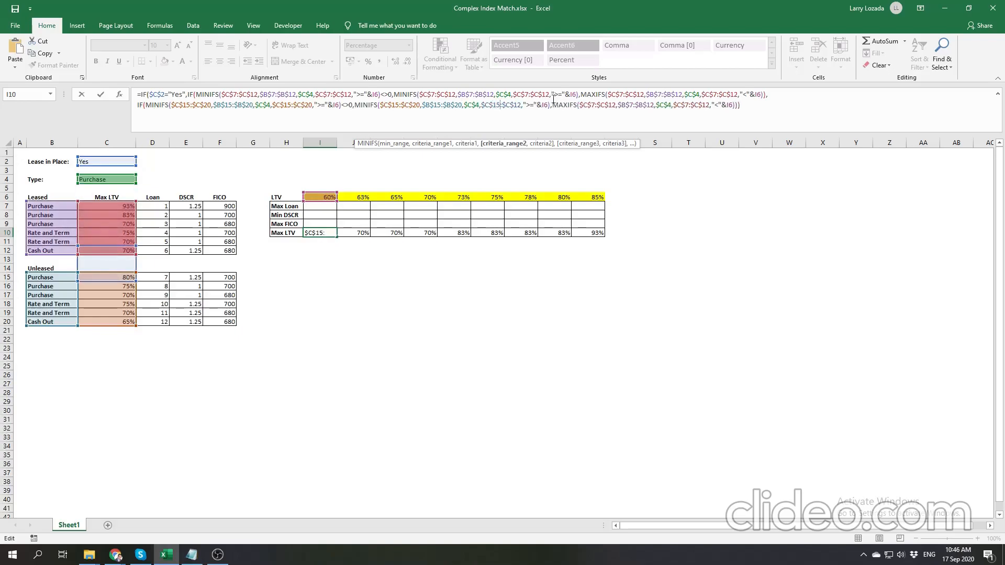
click(520, 105)
key(BackSpace)
key(BackSpace)
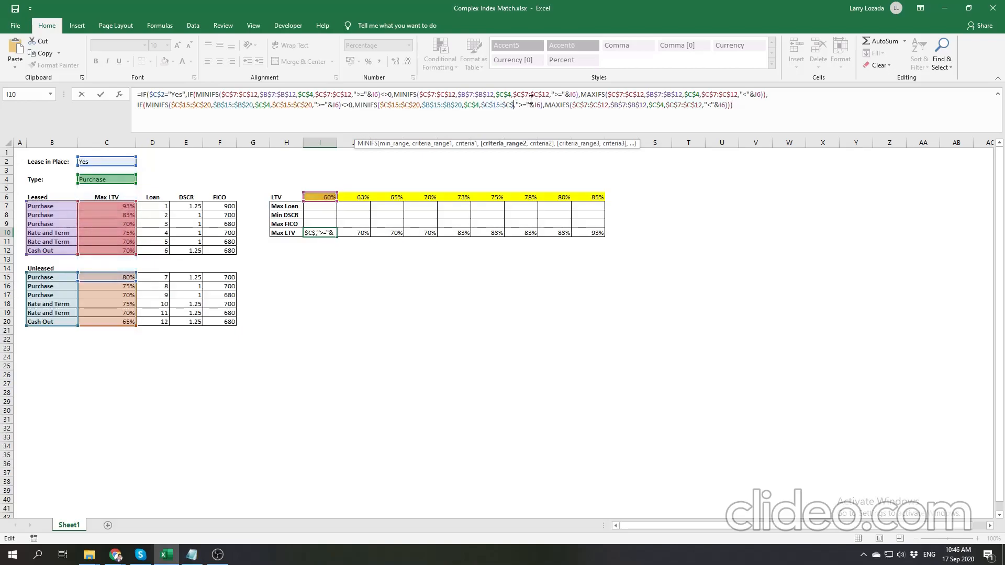
text(20)
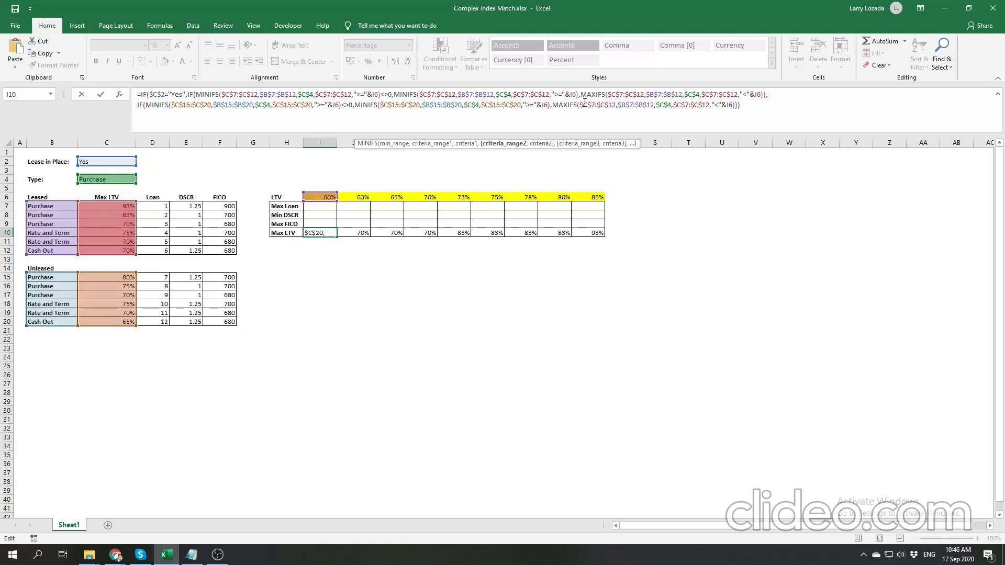
- Change the max_range of the MAXIFS on the second formula line to $C$15:$C$20
click(593, 105)
key(BackSpace)
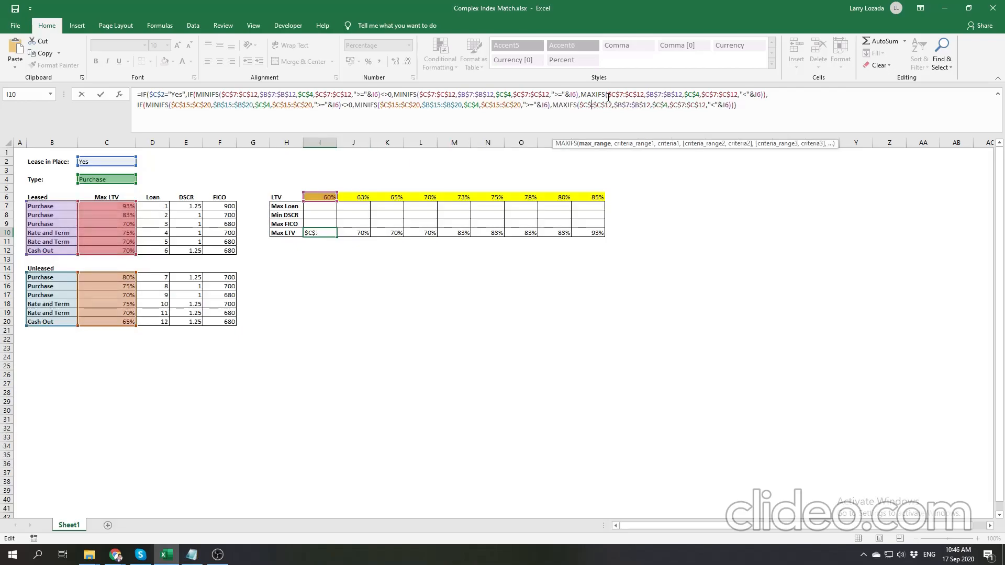
text(15:)
click(613, 105)
key(BackSpace)
text(0)
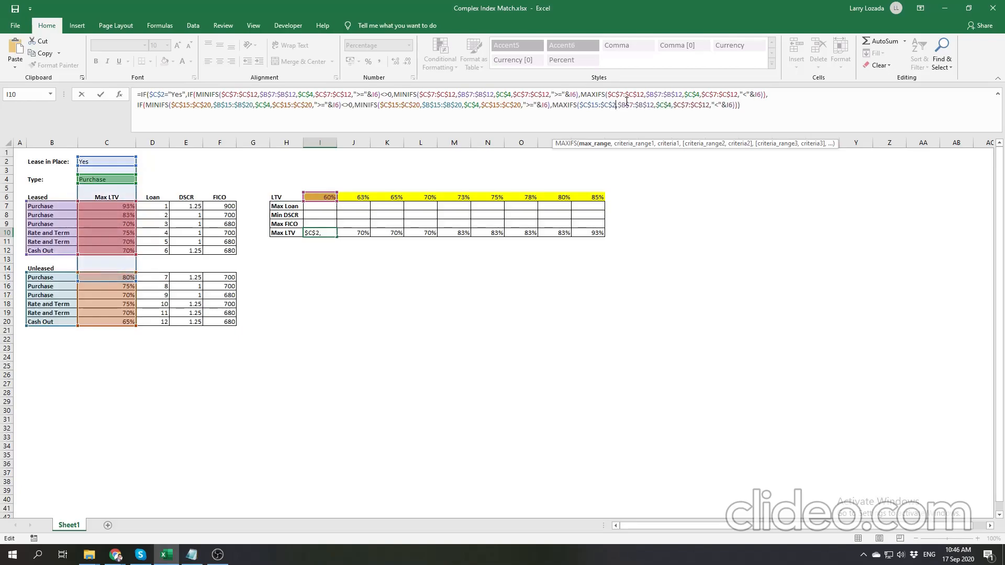
- Change the criteria_range1 of the second line's MAXIFS to $B$15:$B$20
click(638, 105)
key(BackSpace)
text(15)
key(Right)
key(Right)
key(Right)
key(Right)
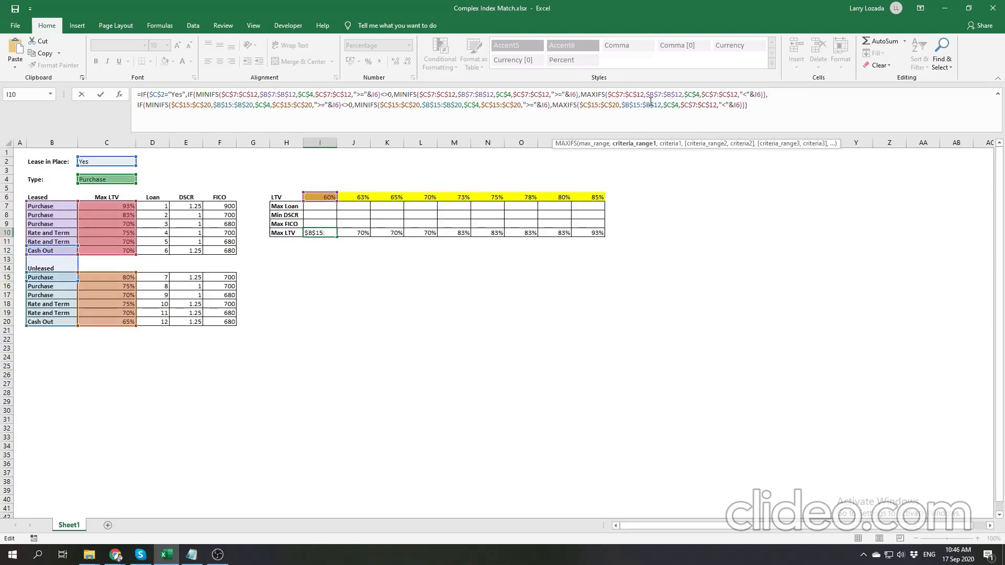
text(0)
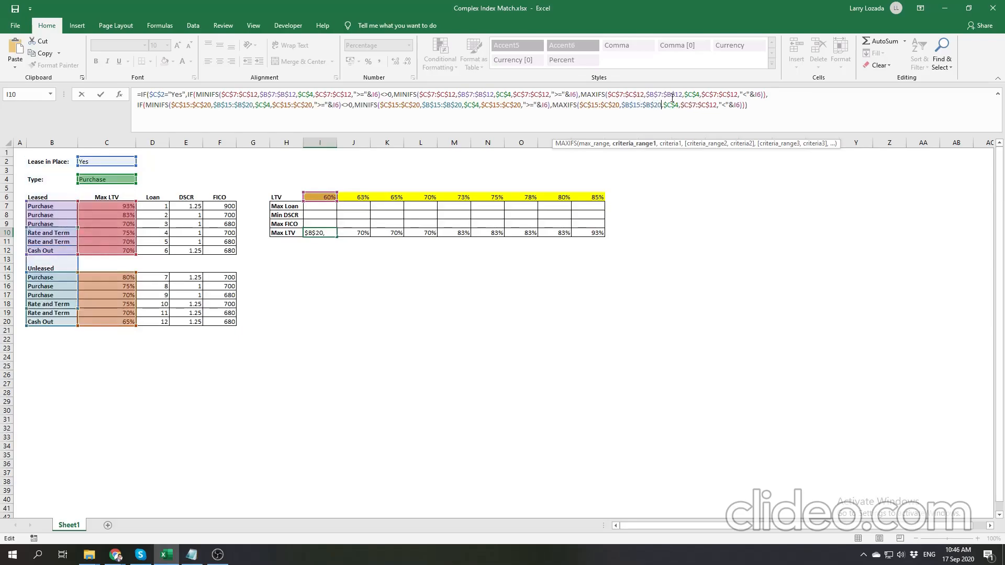
- Change the criteria_range2 of the second line's MAXIFS to $C$15:$C$20 and commit the I10 formula
click(694, 103)
key(BackSpace)
text(15)
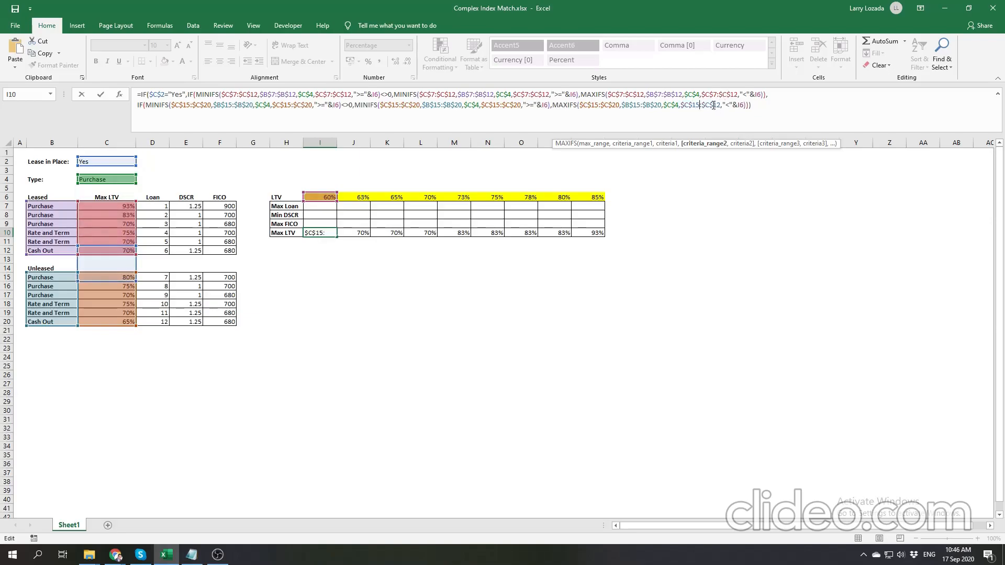
key(Delete)
key(Delete)
text(20)
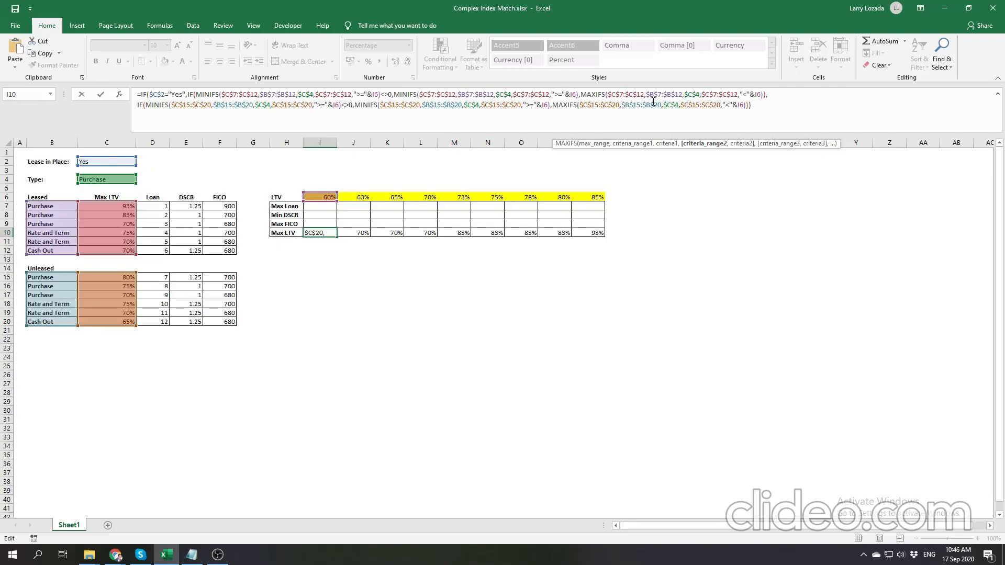
click(752, 105)
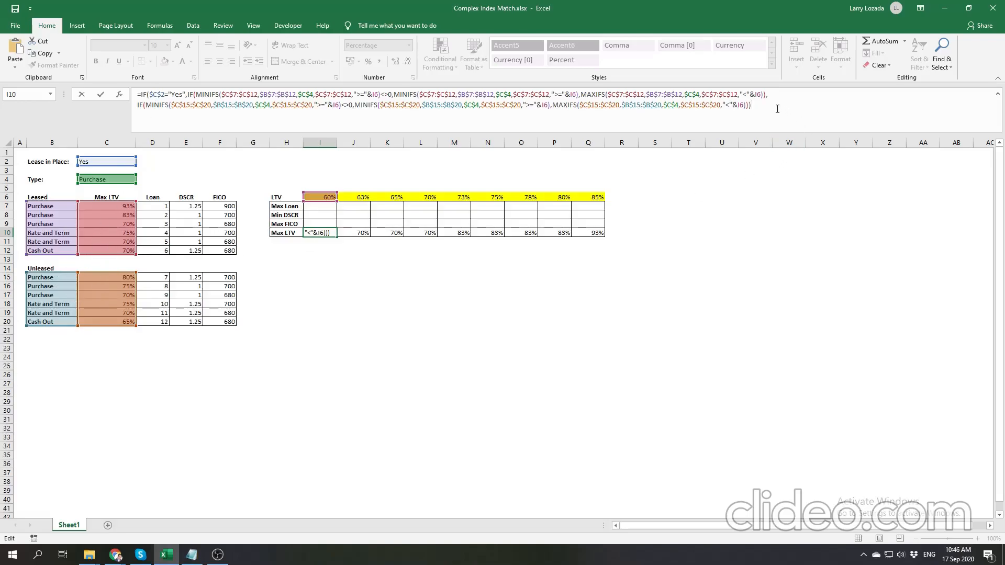
key(Return)
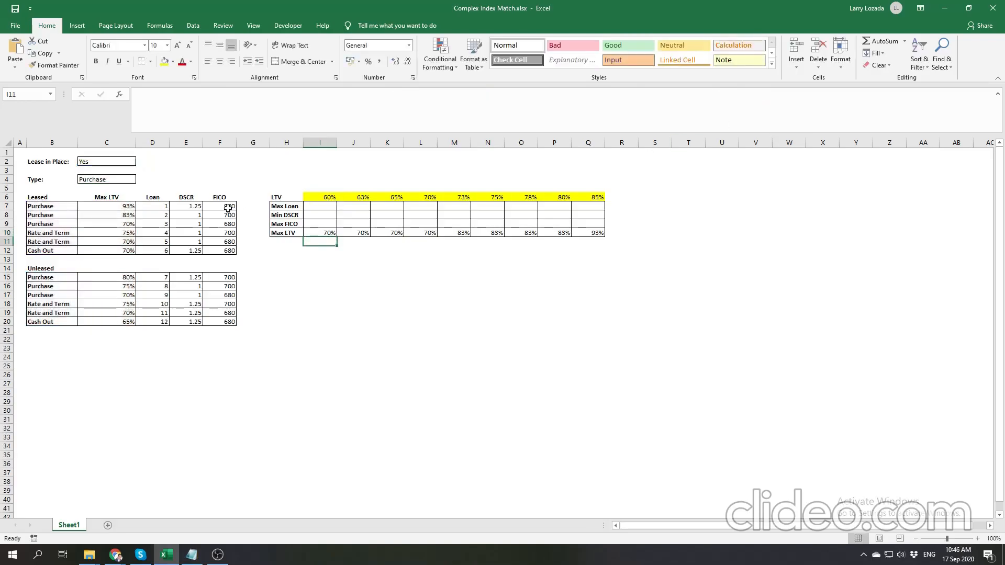
- Set Lease in Place in C2 to No to test the formula's Unleased branch
click(125, 159)
click(141, 162)
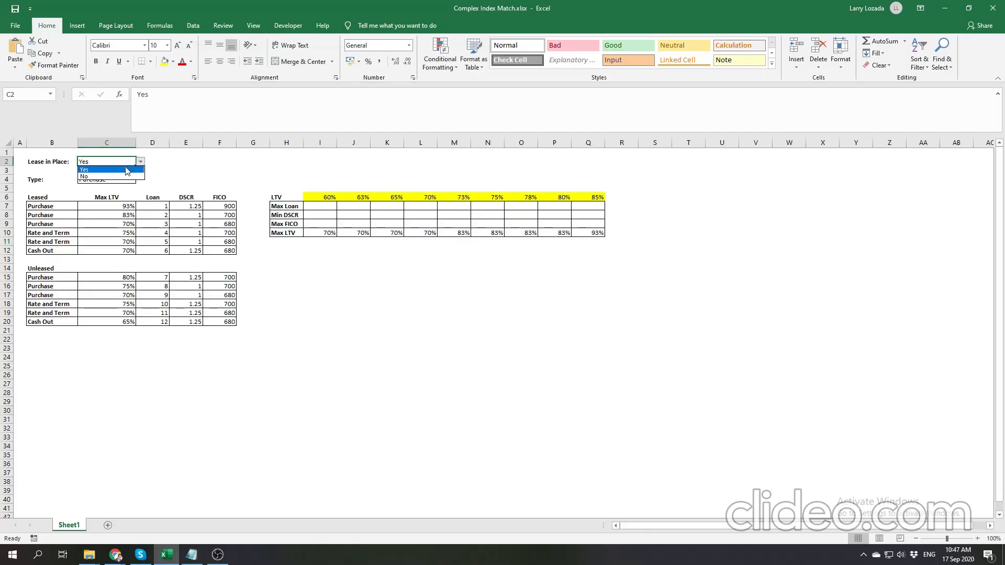
click(121, 178)
click(179, 171)
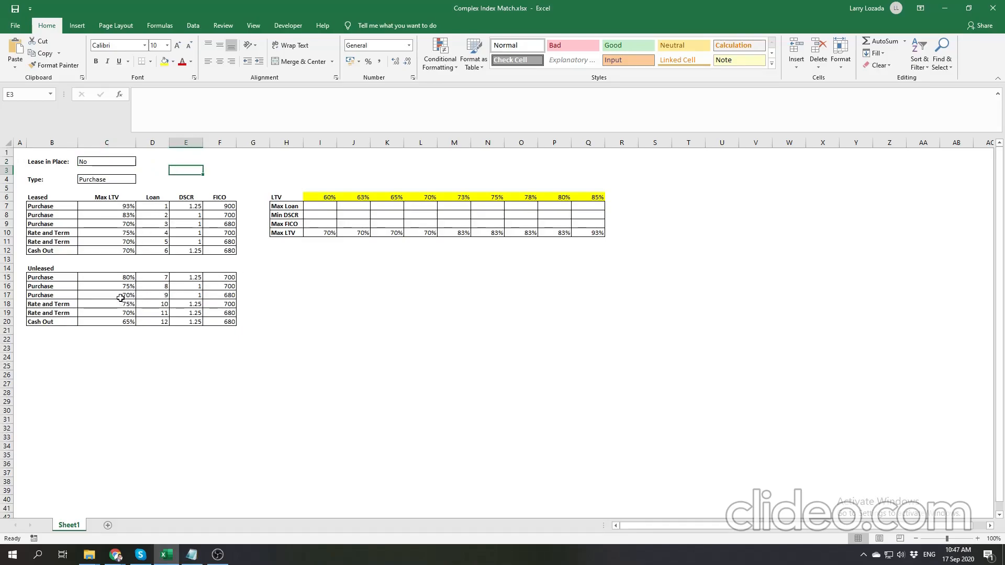
- Set the Unleased Purchase Max LTV in C17 to 68% and compare it with the LTV in I6
click(121, 295)
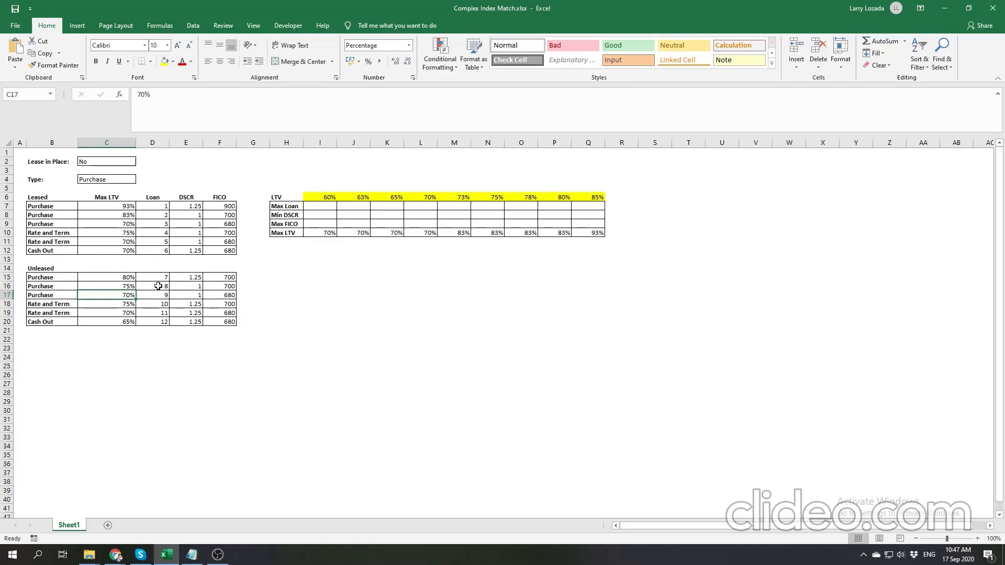
text(7)
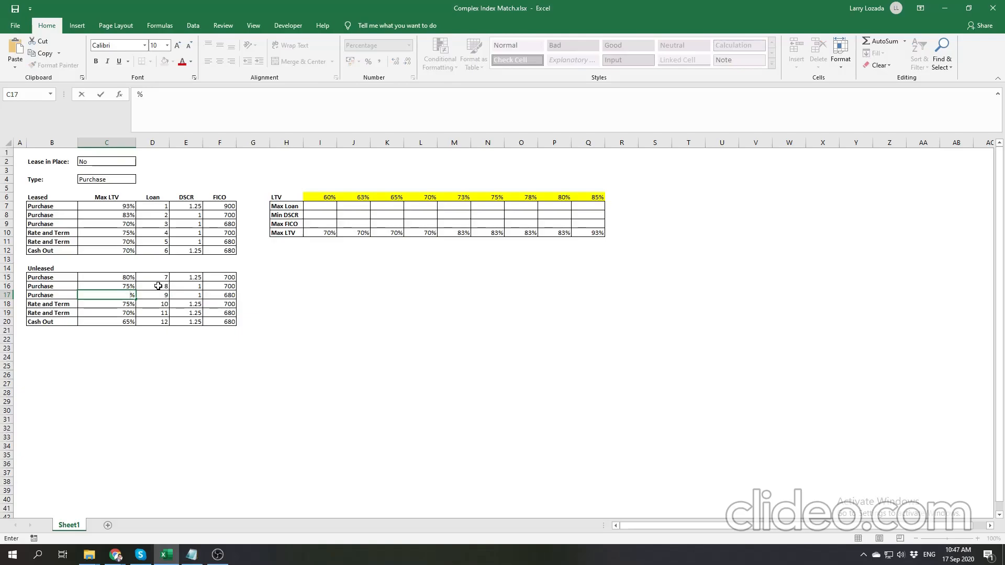
text(68)
key(Return)
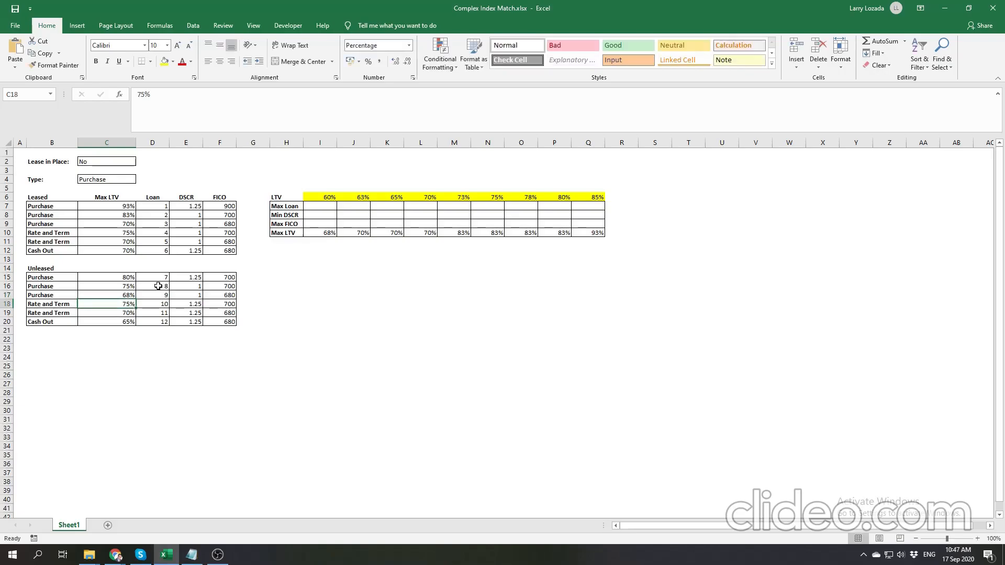
click(133, 295)
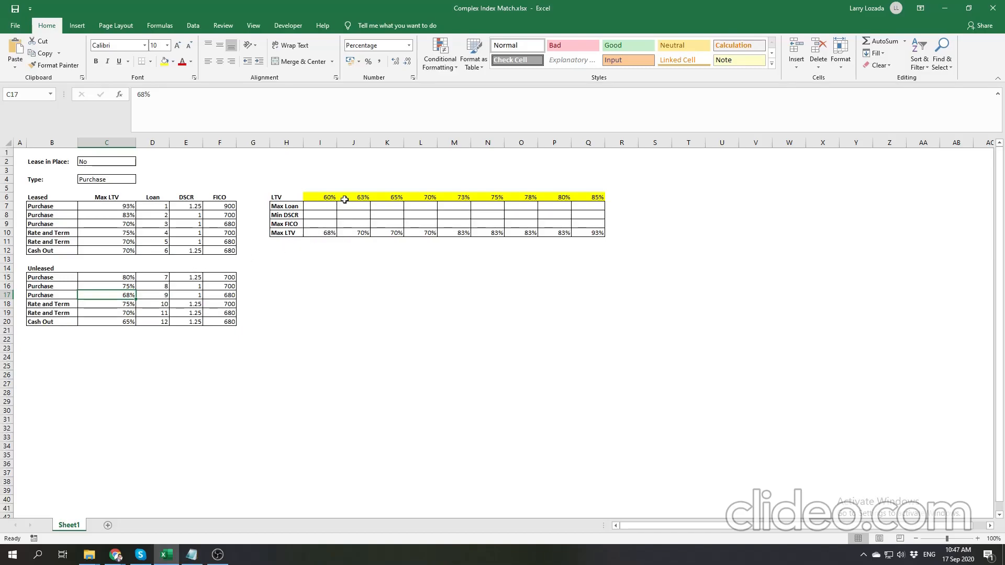
click(328, 198)
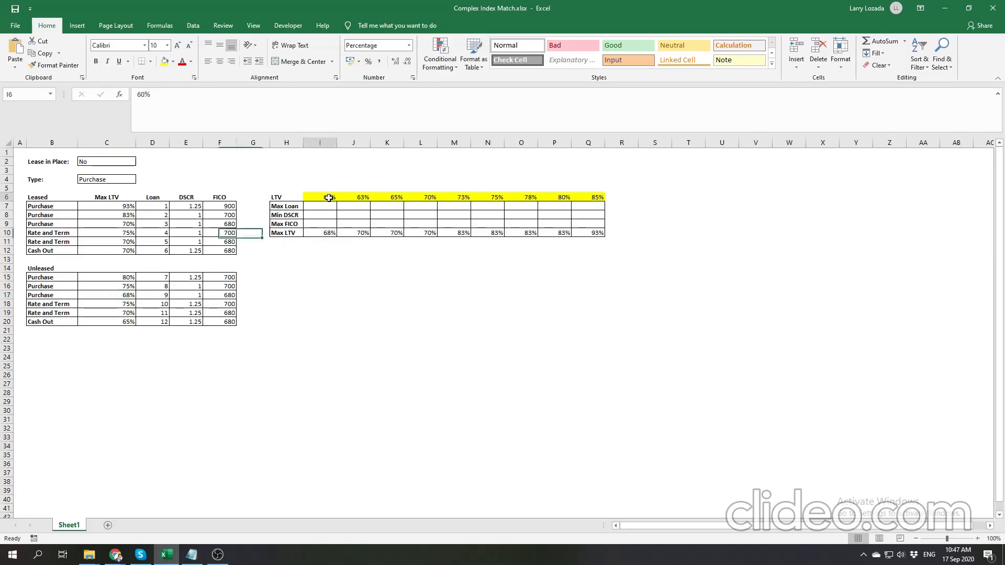
- Fill the Max LTV formula in I10 across the row through Q10
click(126, 294)
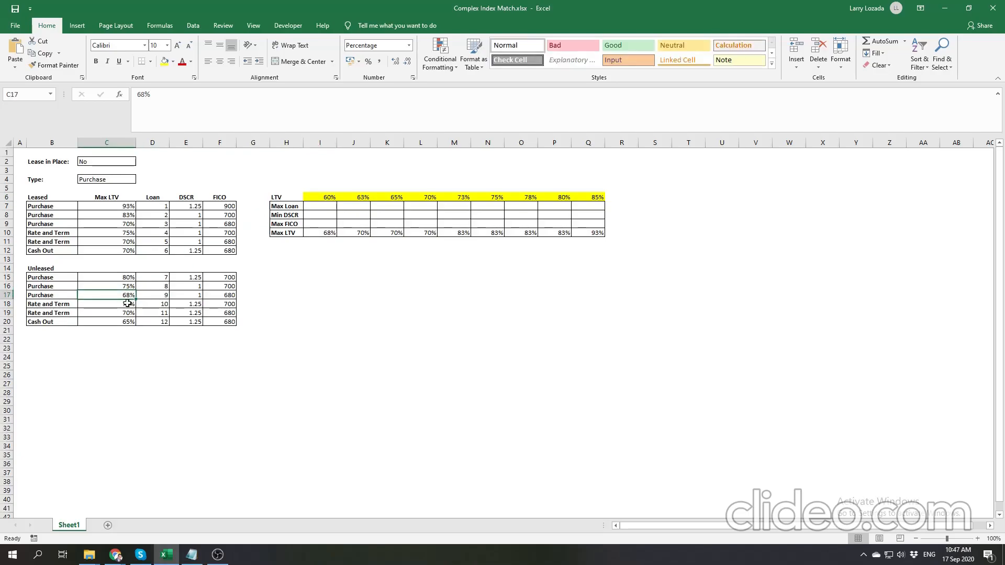
click(363, 199)
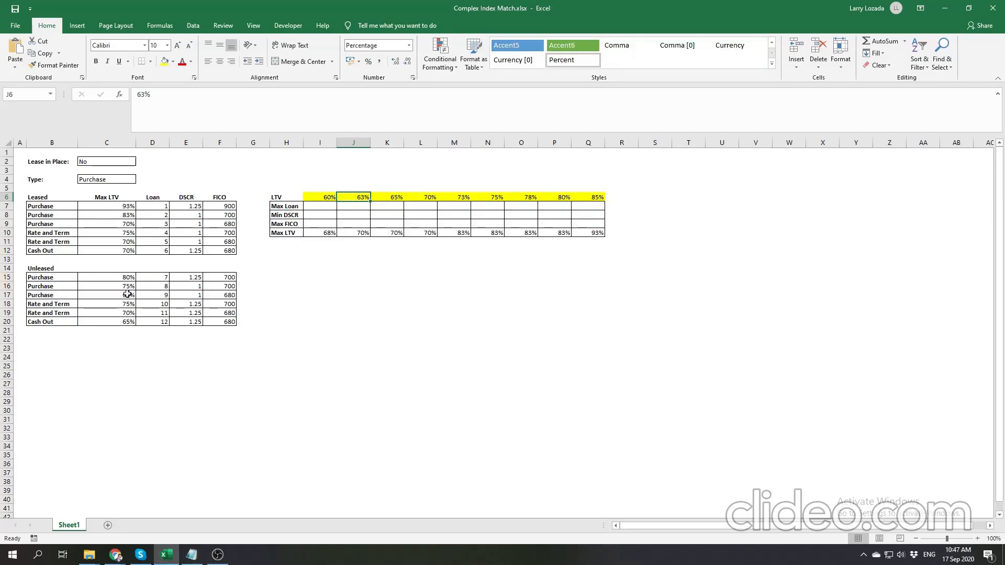
click(327, 233)
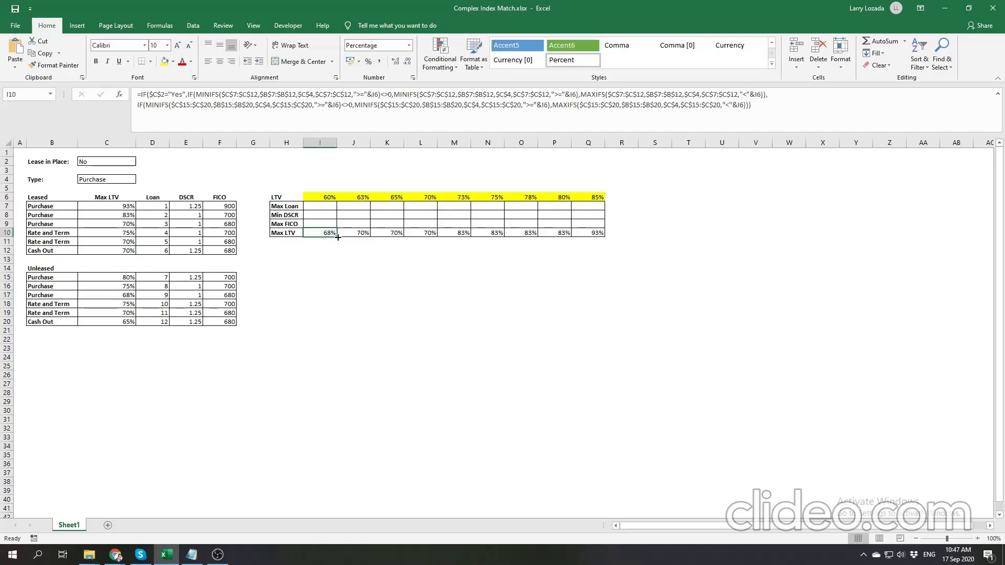
drag(338, 237, 602, 238)
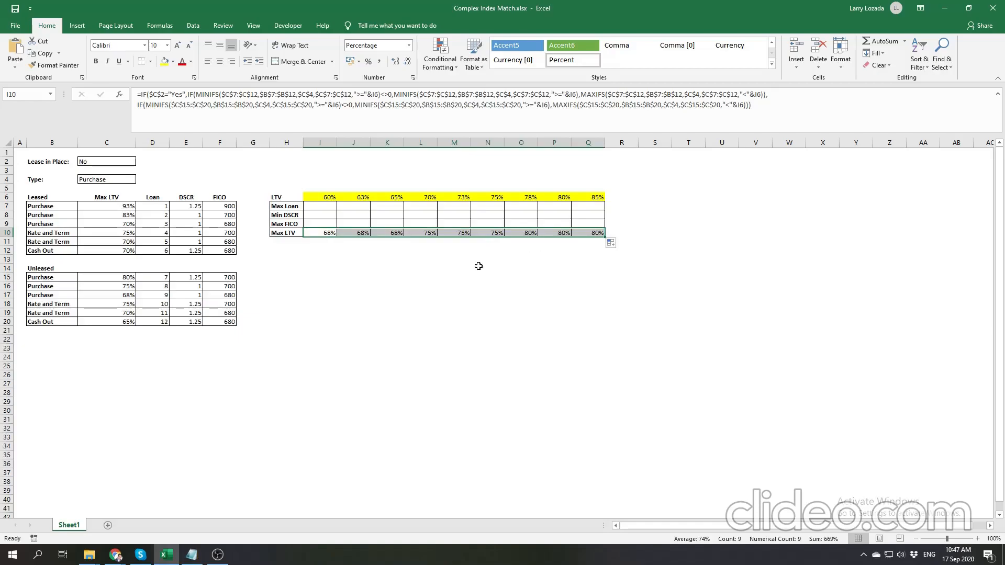
click(478, 266)
- Compare the Max LTV results in row 10 with the Unleased Purchase Max LTVs in C16 and C17
click(318, 234)
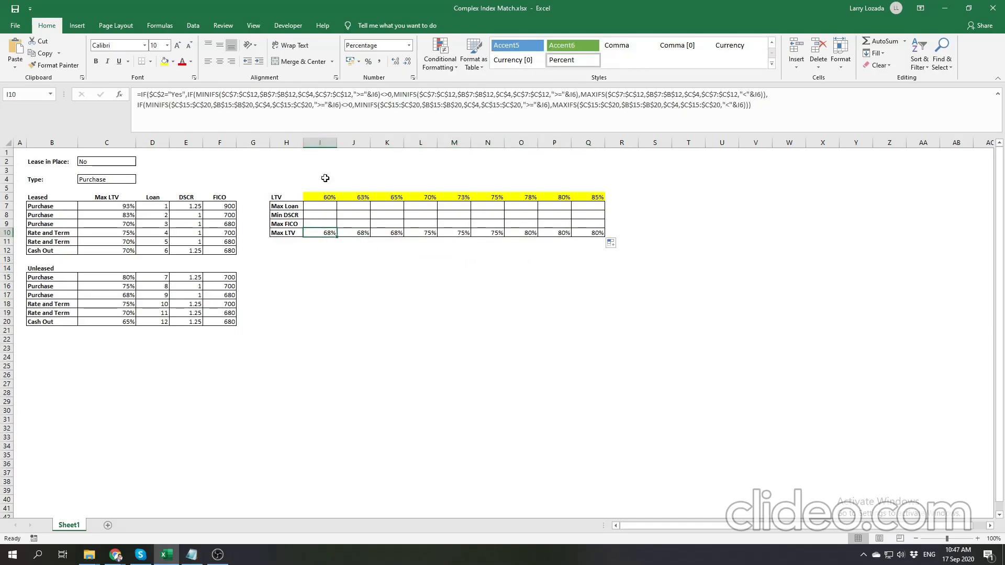
click(134, 295)
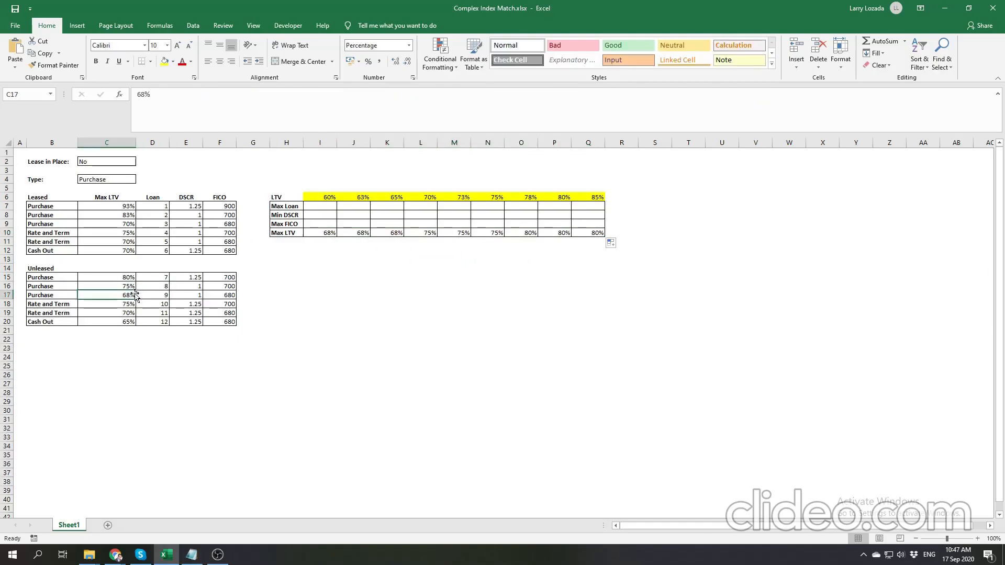
click(353, 234)
click(130, 302)
click(132, 296)
click(394, 232)
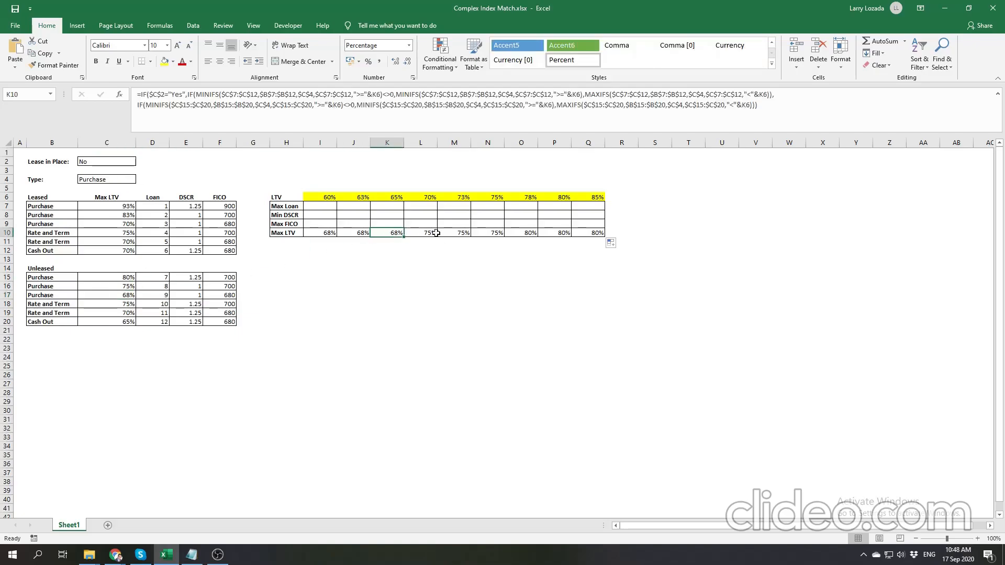
click(131, 287)
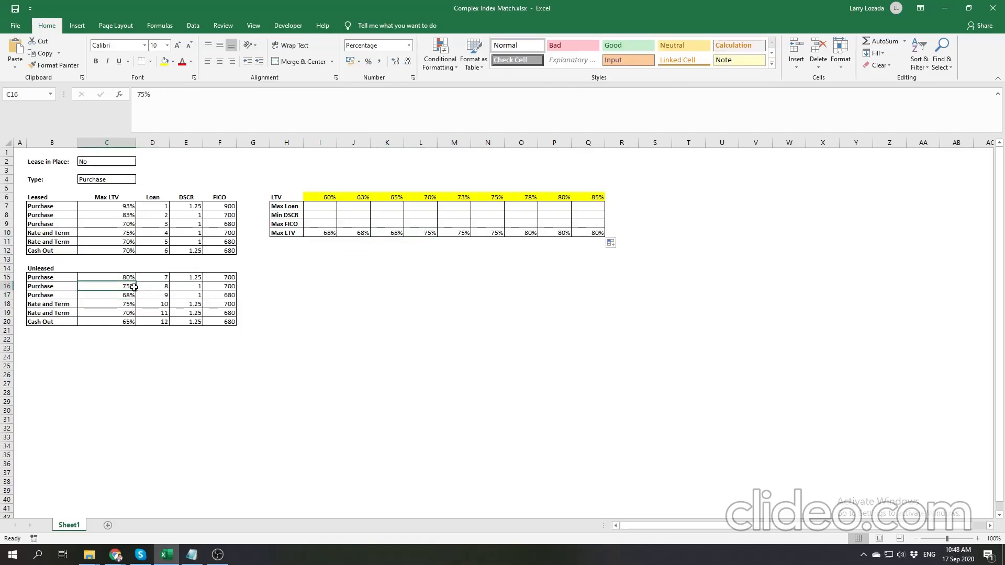
click(465, 233)
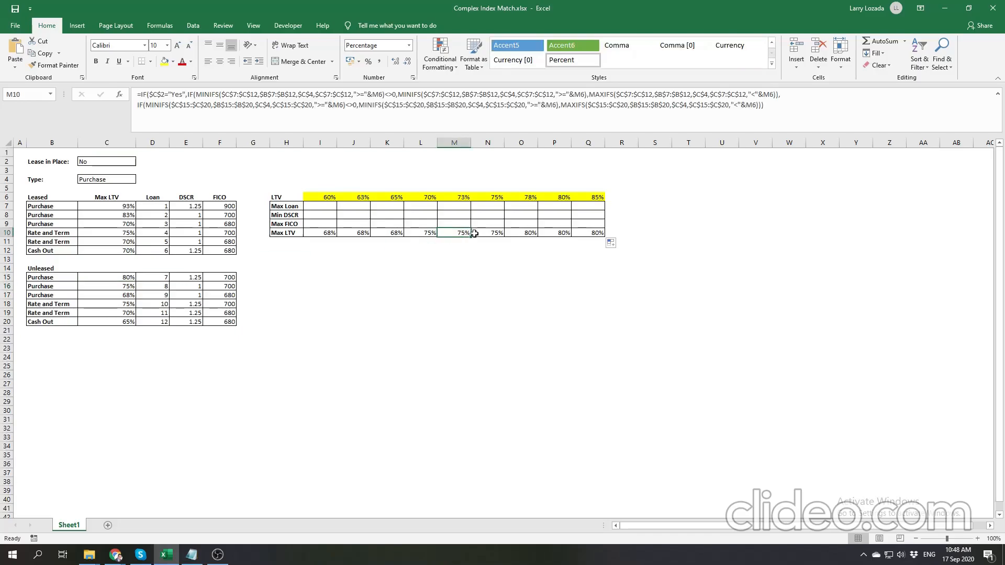
click(492, 234)
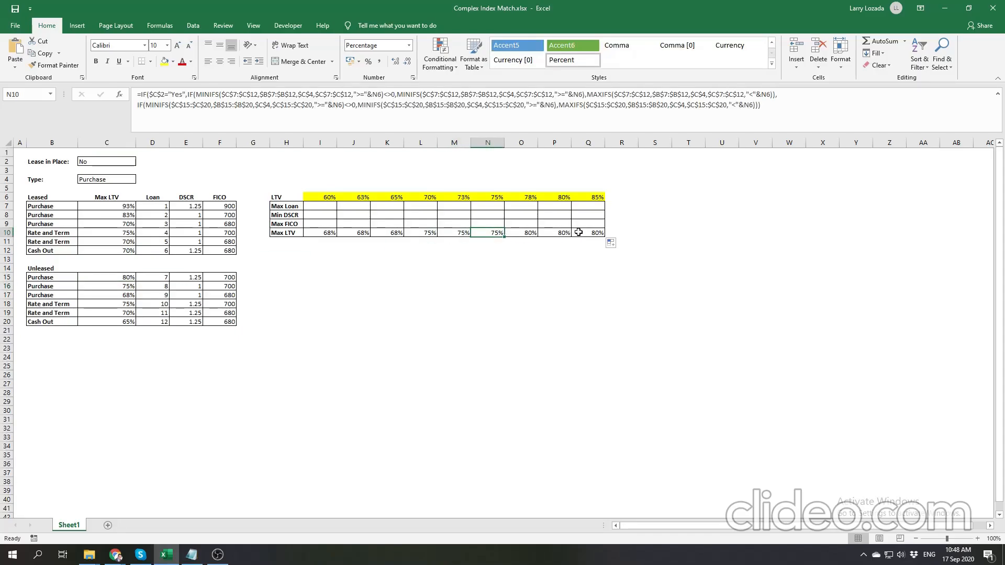
- Set Lease in Place in C2 to Yes and compare the row 10 results with the Leased Purchase Max LTVs
click(122, 161)
click(141, 163)
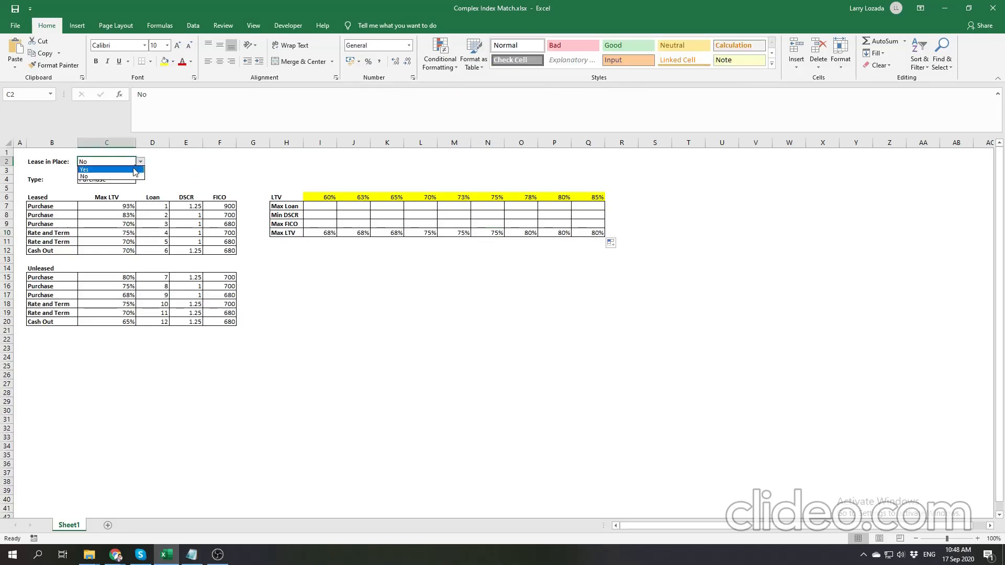
click(136, 170)
click(385, 276)
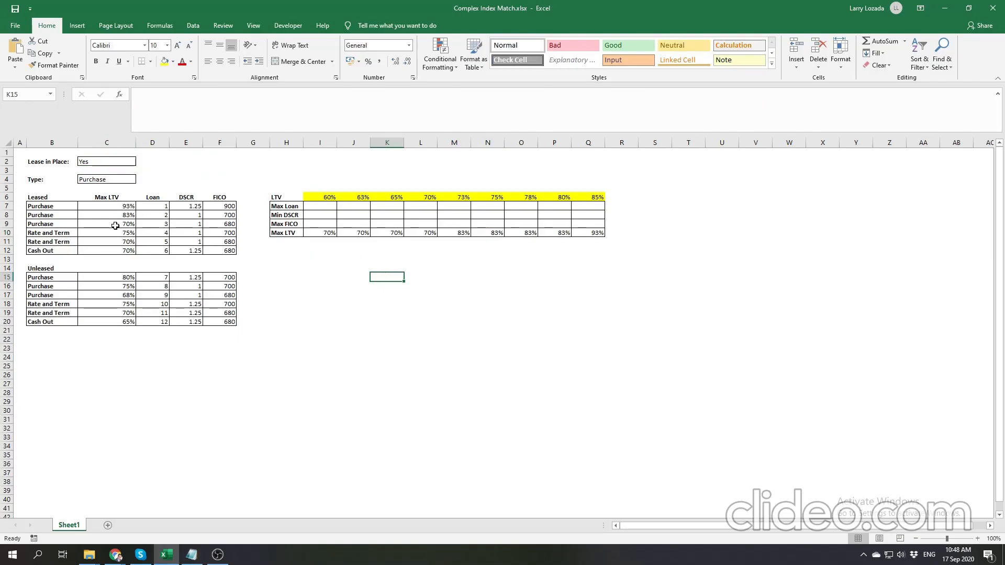
click(320, 233)
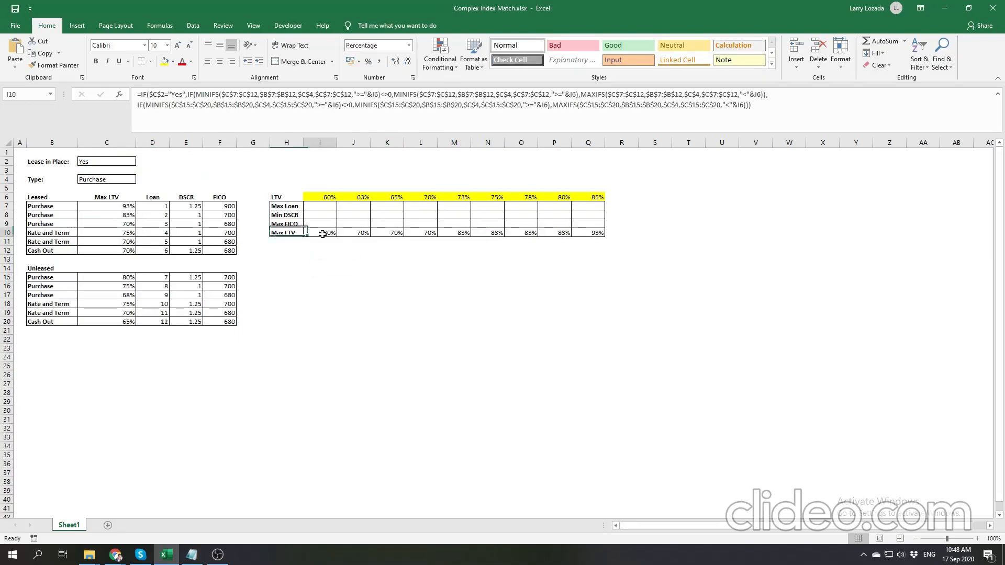
click(355, 232)
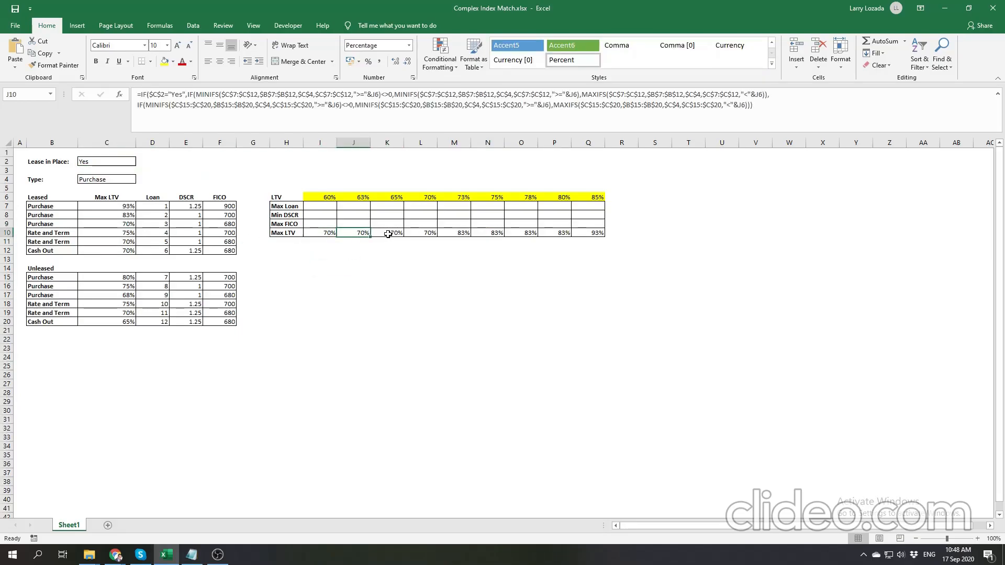
click(132, 231)
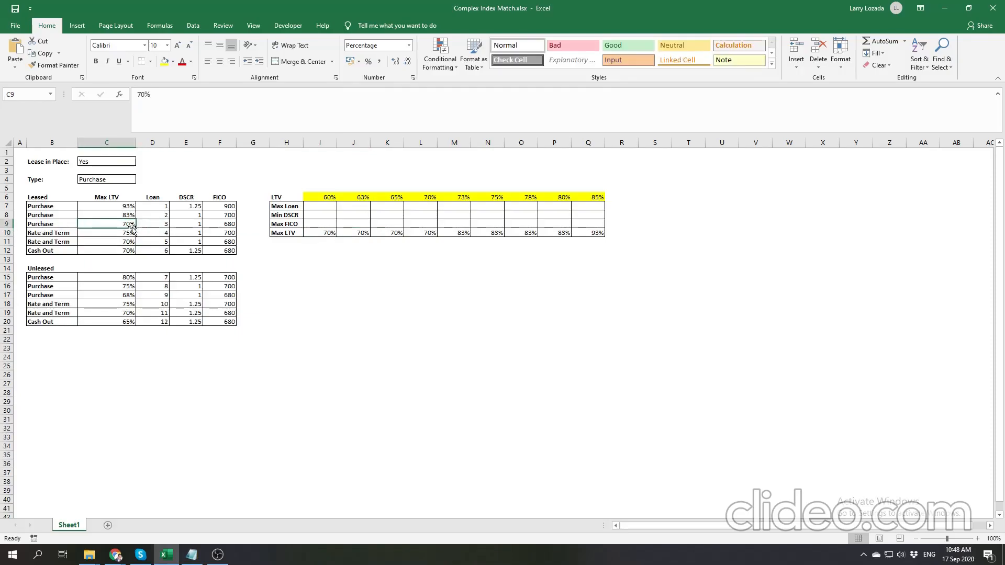
click(424, 232)
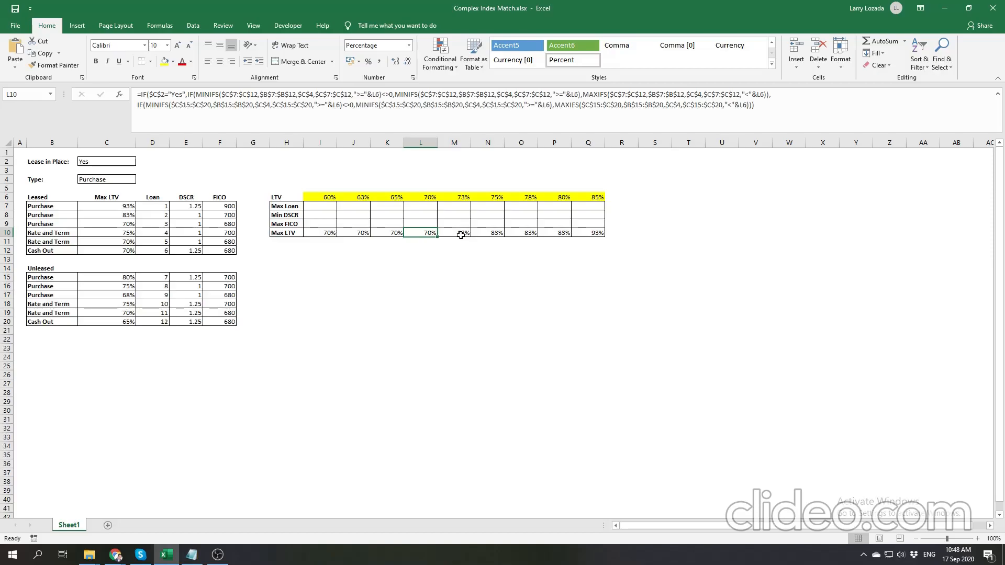
click(461, 235)
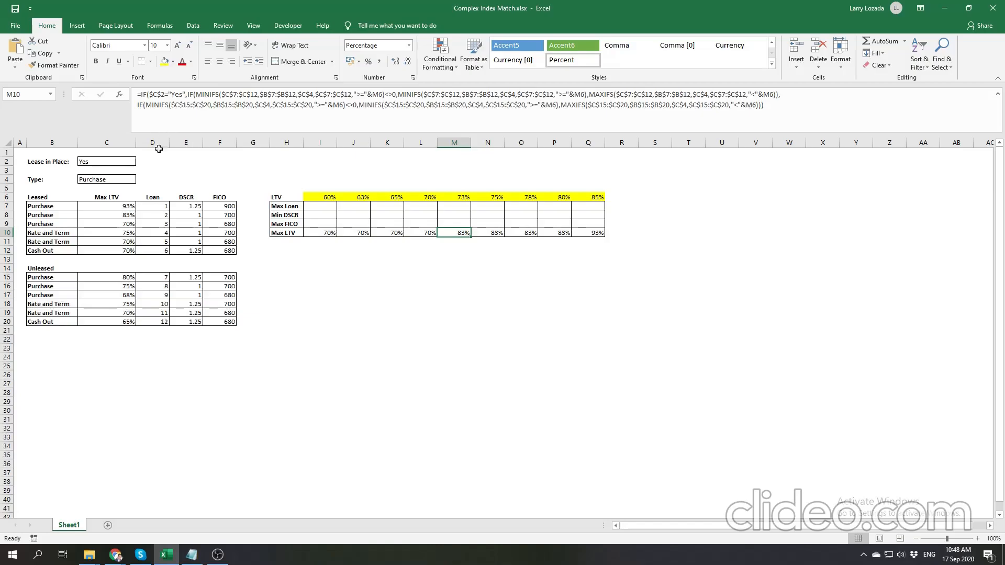
- Set Lease in Place in C2 to No and Type in C4 to Cash Out to test the formula
click(121, 178)
click(123, 161)
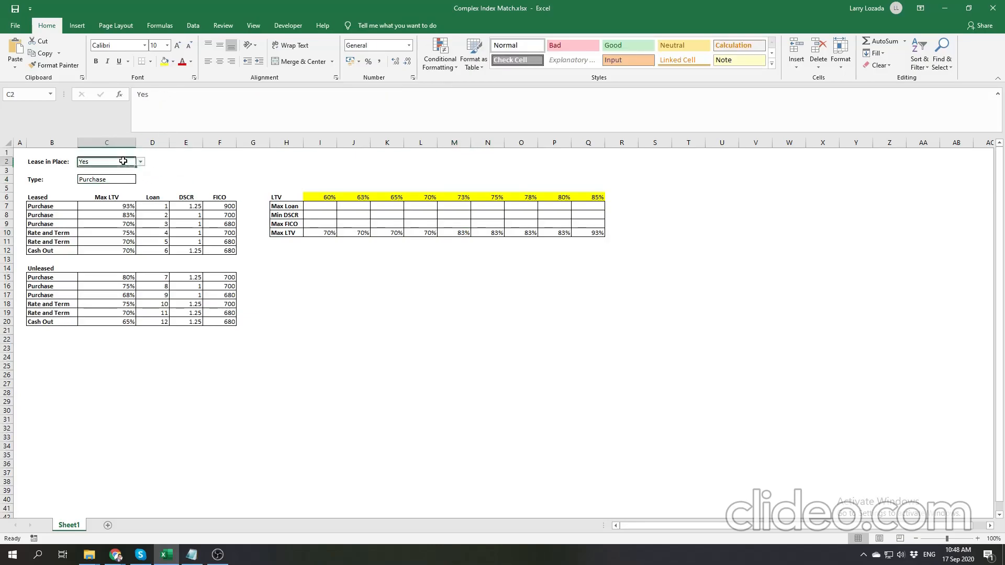
click(140, 162)
click(120, 179)
click(126, 180)
click(140, 180)
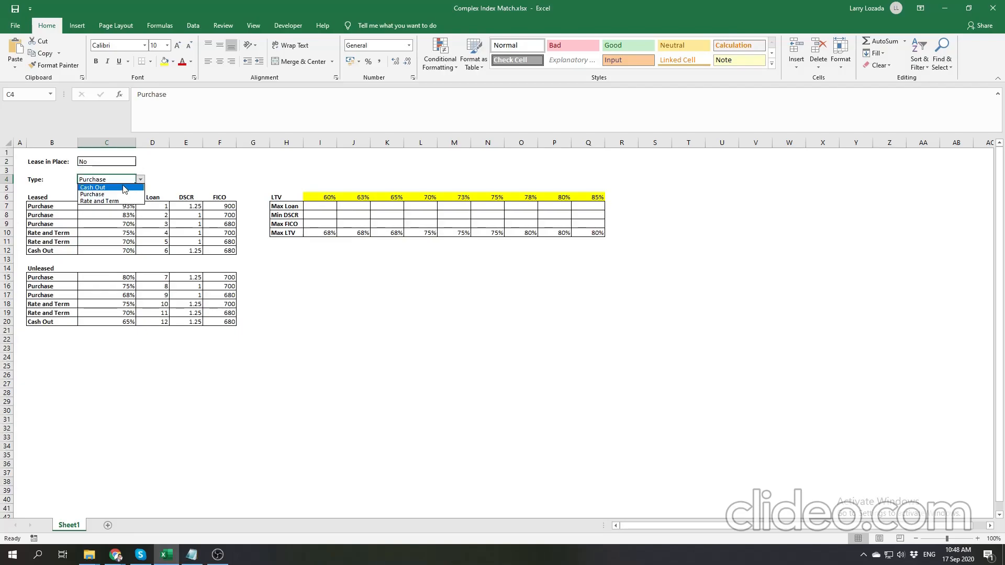
click(124, 189)
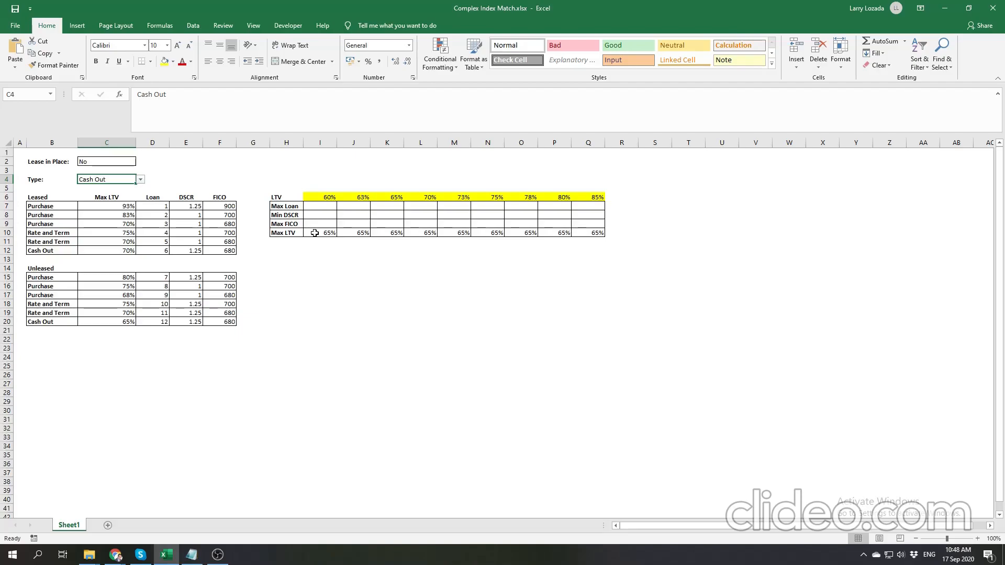
- Resize the formula bar to fit both lines of the Max LTV formula in I10
drag(321, 134, 321, 103)
click(348, 227)
click(323, 201)
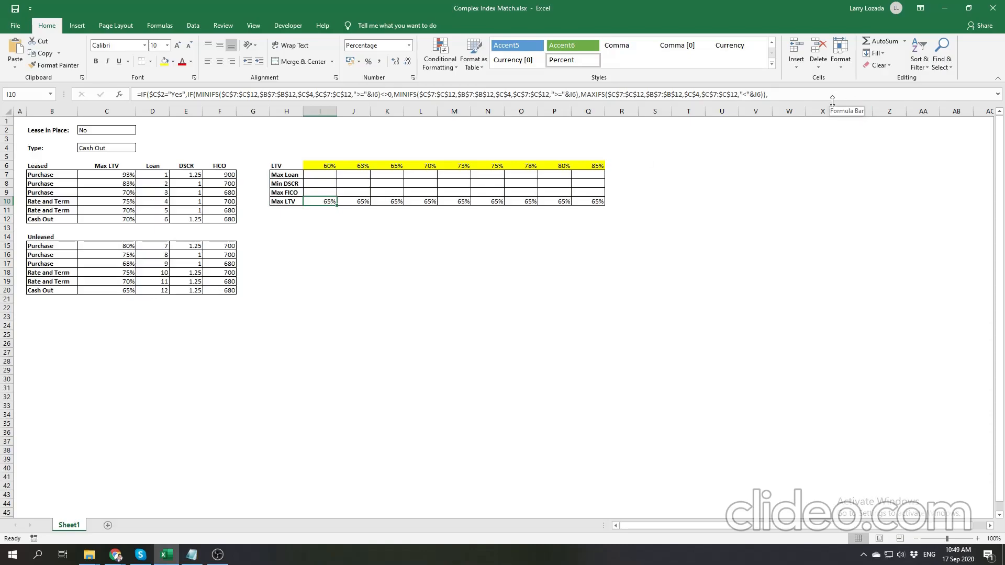
drag(833, 100, 836, 131)
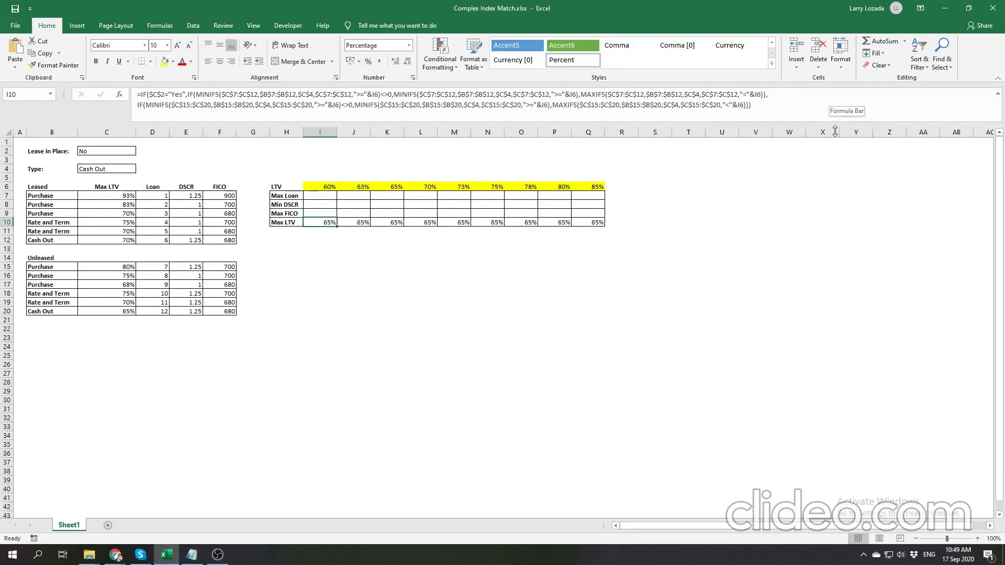
click(788, 185)
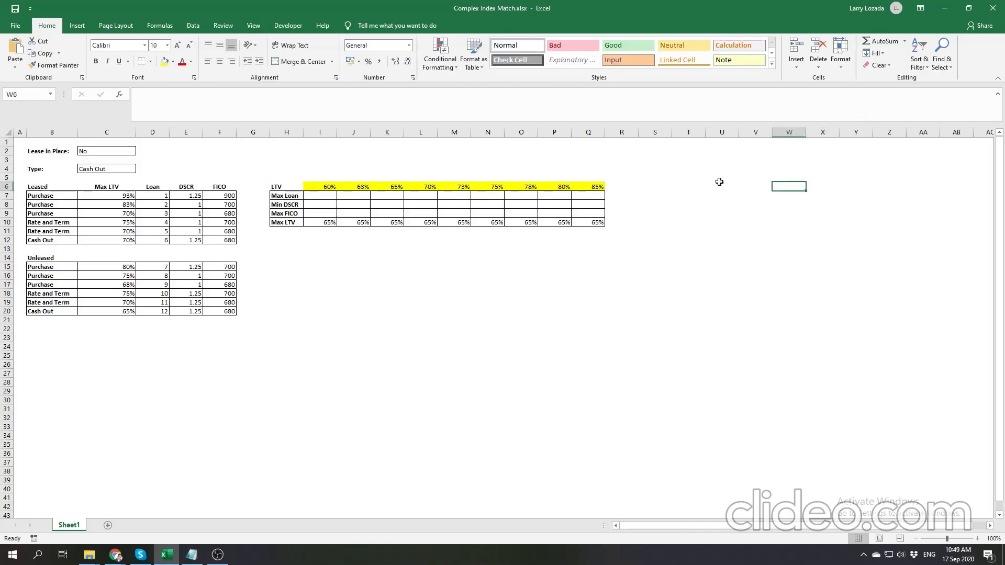
click(324, 223)
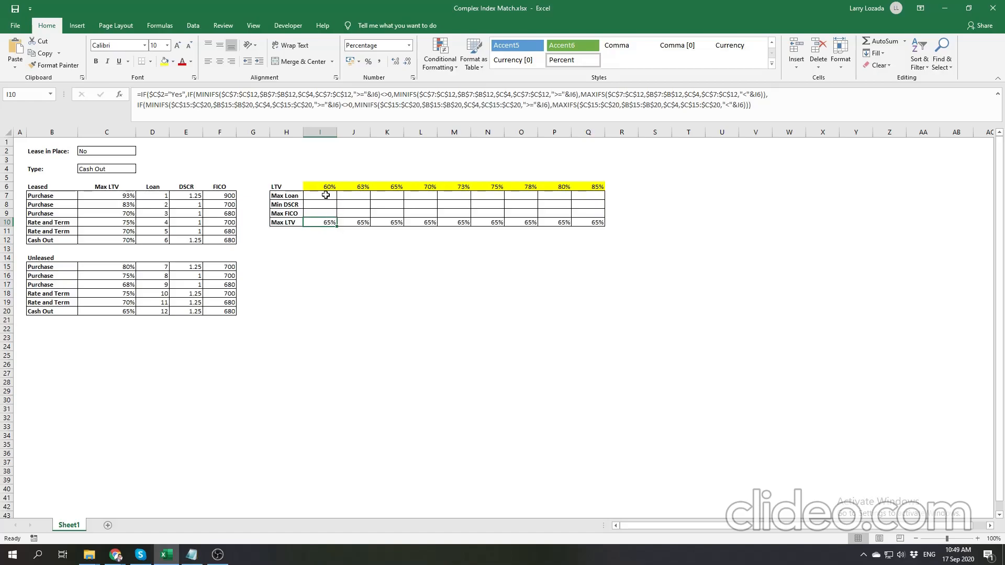
- Review the empty I7:Q9 output cells, the Max LTV row, and the type, Max LTV, Lease in Place and Loan, DSCR, FICO inputs for the lookup
drag(322, 196, 587, 212)
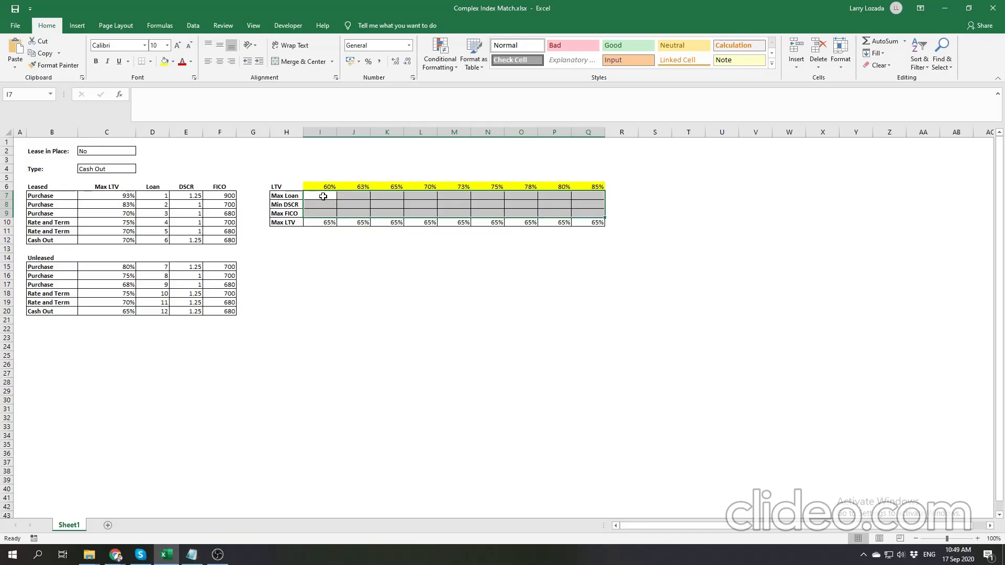
drag(324, 222, 591, 223)
drag(47, 196, 47, 311)
drag(107, 196, 106, 311)
click(119, 151)
click(116, 169)
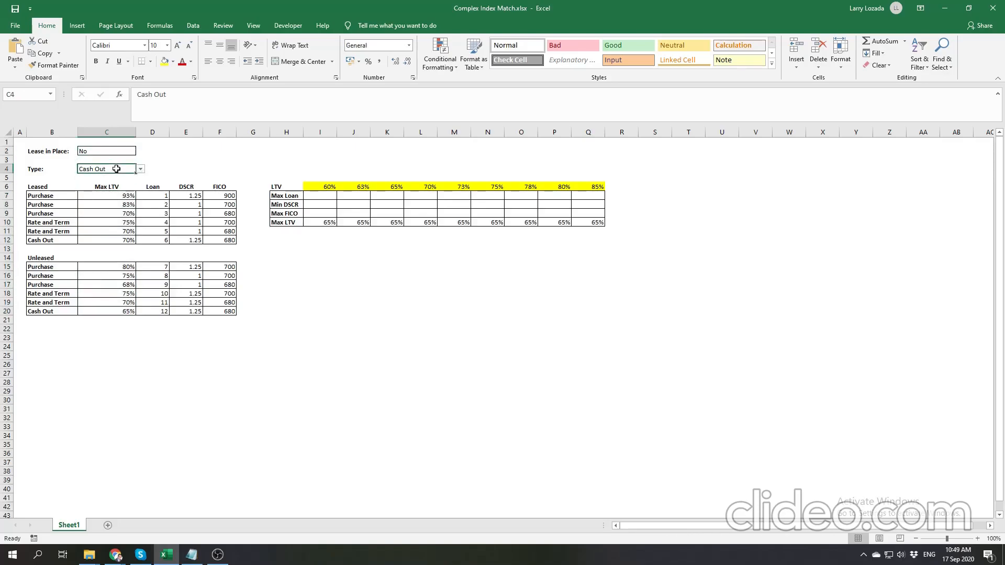
click(150, 186)
drag(179, 186, 219, 188)
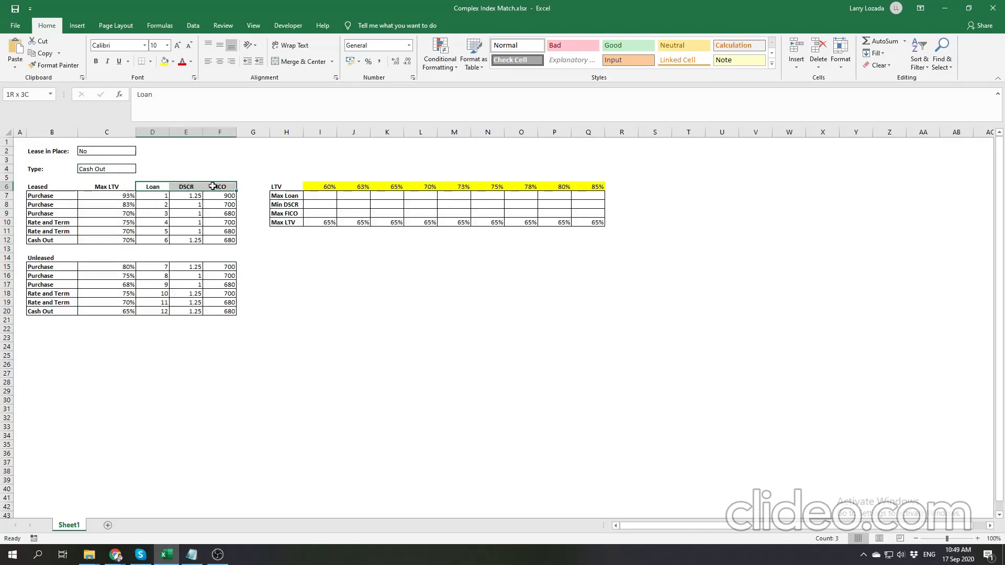
click(321, 240)
click(347, 265)
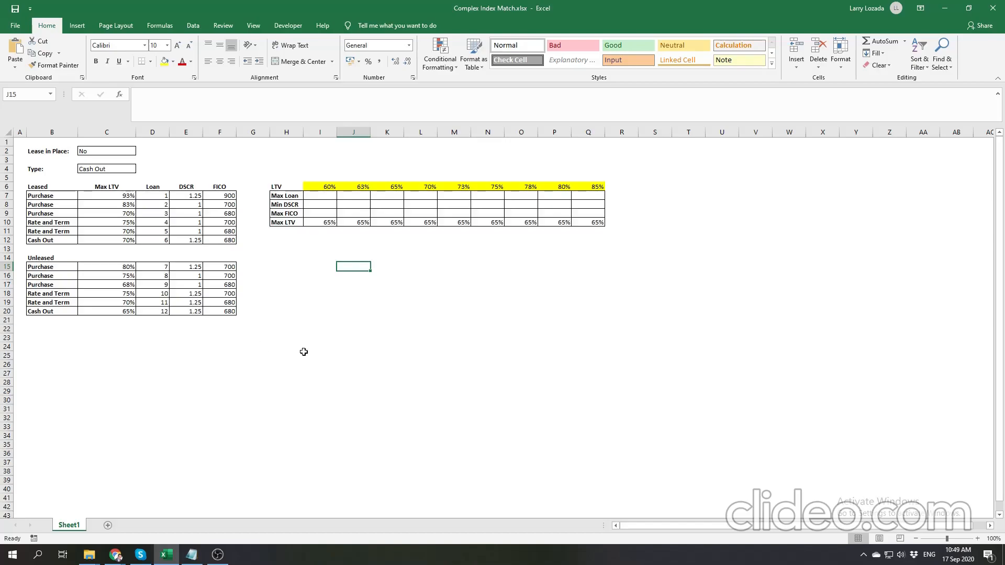
click(340, 304)
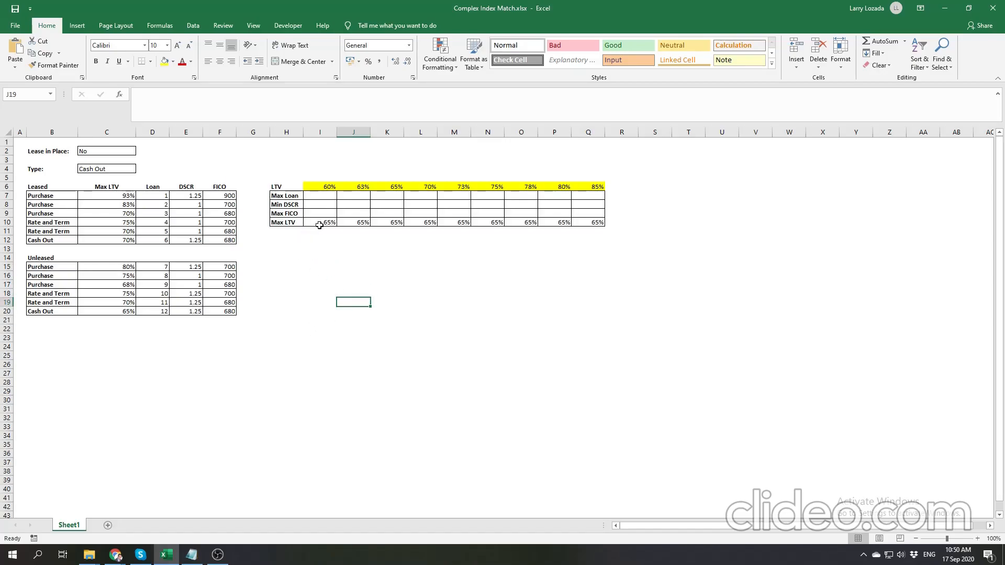
click(328, 268)
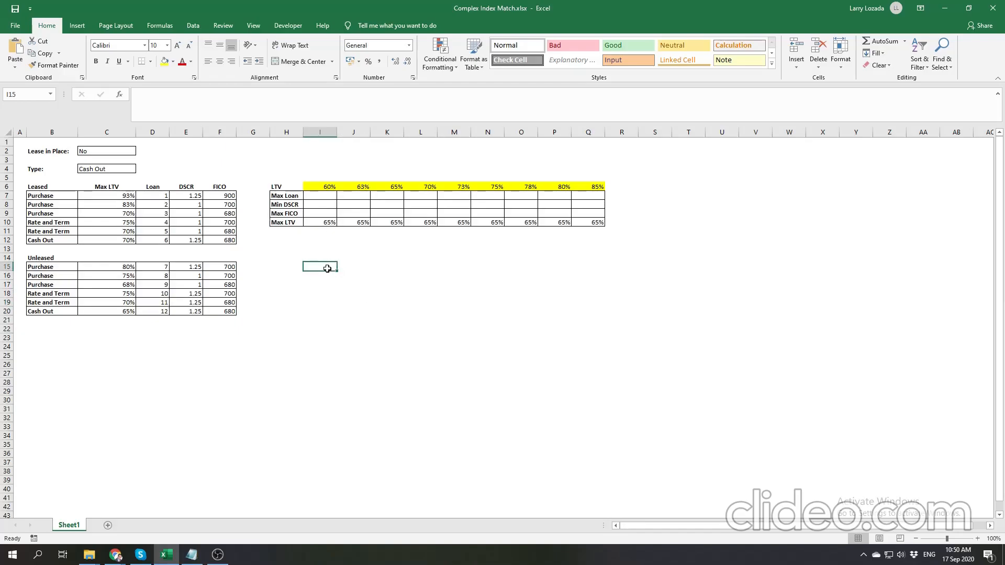